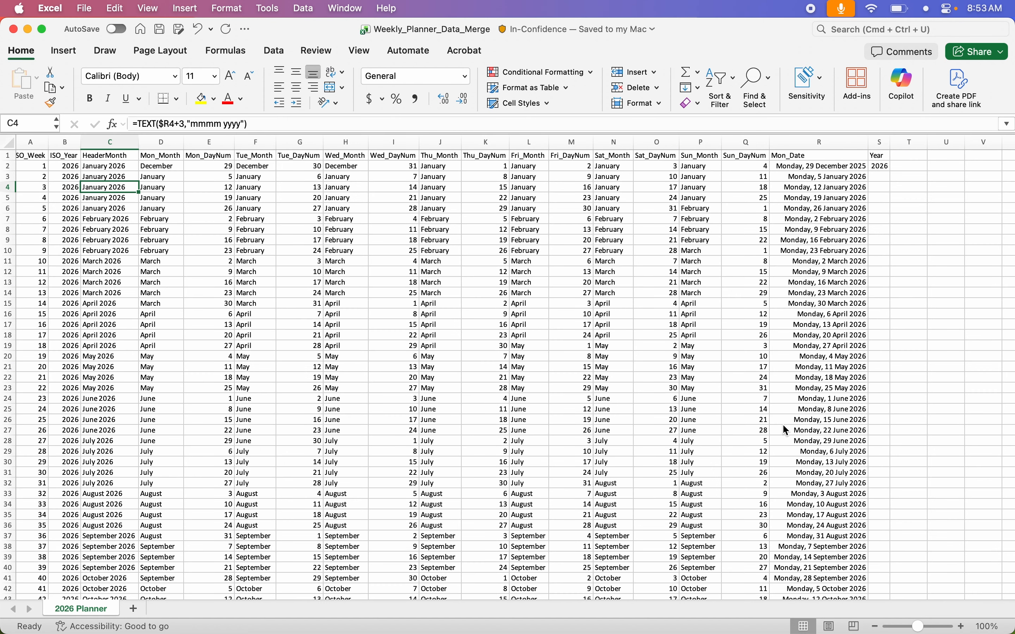
- Examine the Mon_Date and Year columns, including the formula for the first Monday date in R2
{"action": "left_click_drag", "start_coordinate": [822, 142], "coordinate": [881, 143]}
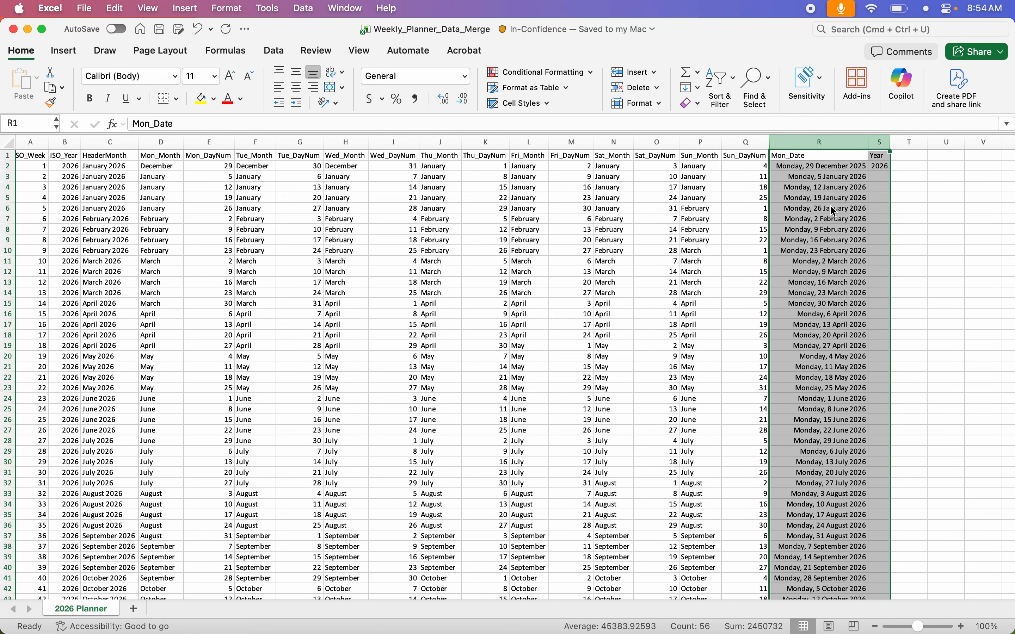
{"action": "left_click", "coordinate": [904, 185]}
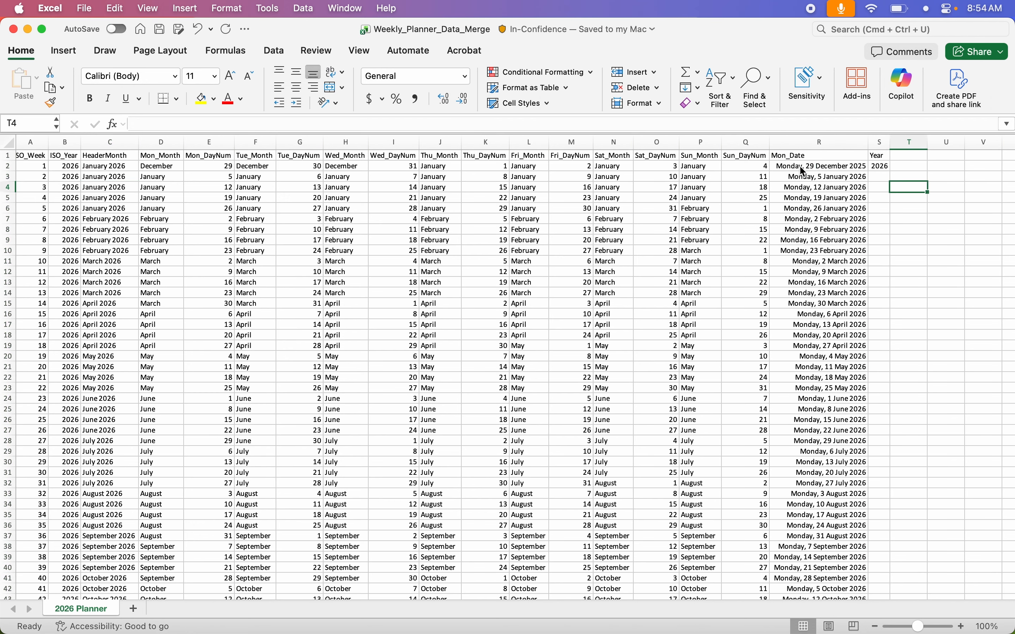
{"action": "scroll", "coordinate": [63, 183], "scroll_direction": "left", "scroll_amount": 1}
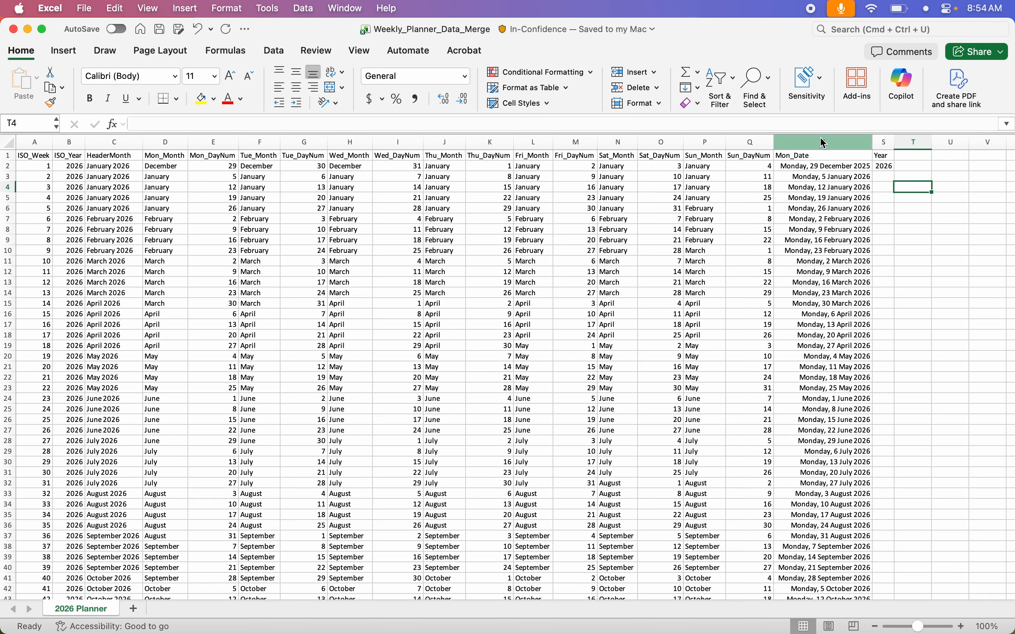
{"action": "left_click", "coordinate": [835, 167]}
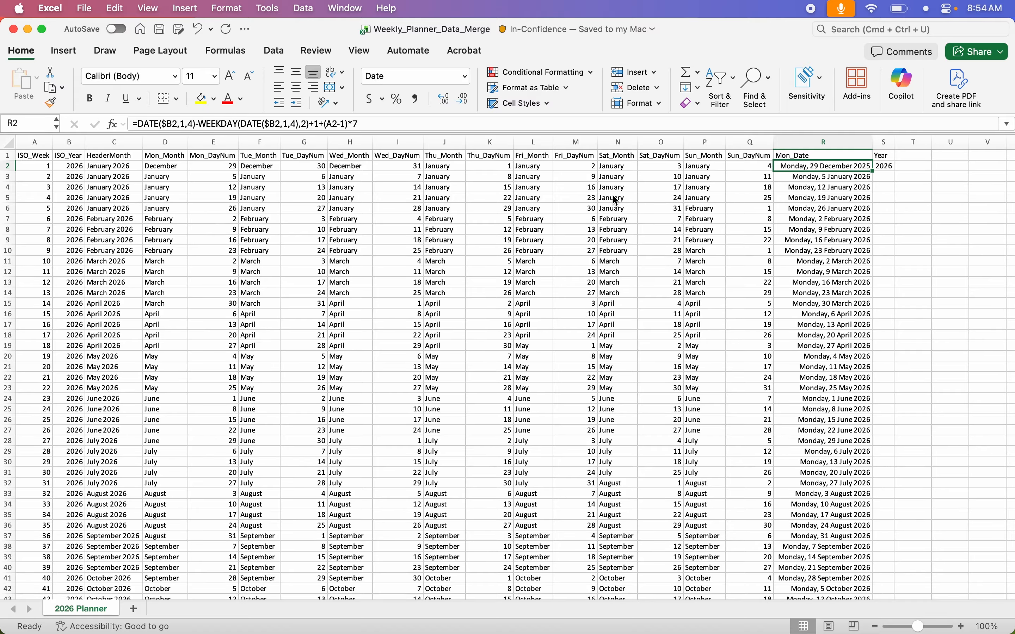
- Inspect the row 2 formulas behind HeaderMonth, Mon_Month and Mon_DayNum
{"action": "left_click", "coordinate": [102, 168]}
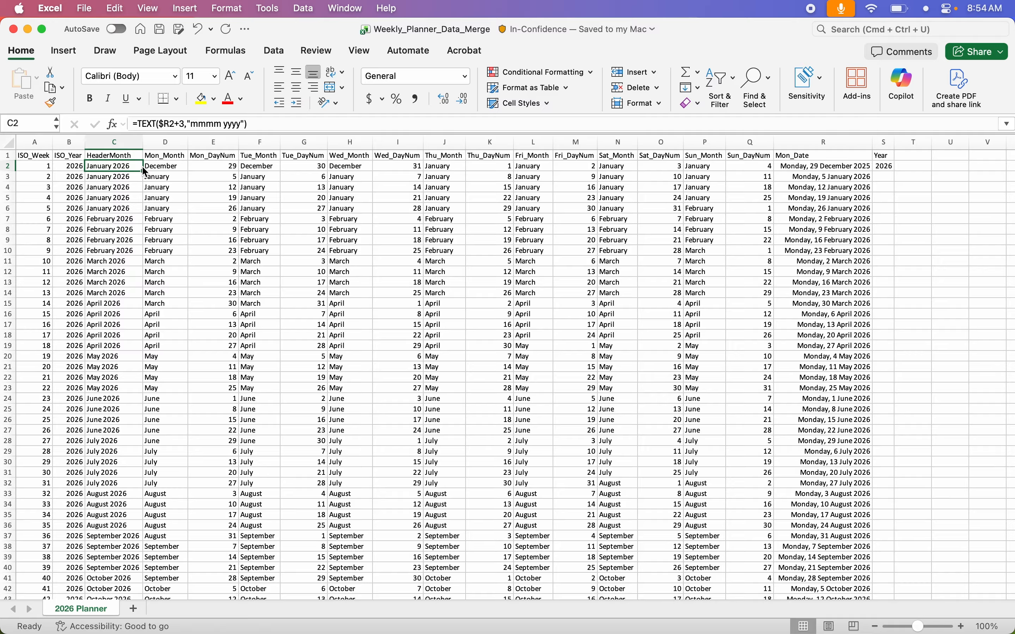
{"action": "left_click", "coordinate": [167, 167]}
{"action": "left_click", "coordinate": [218, 169]}
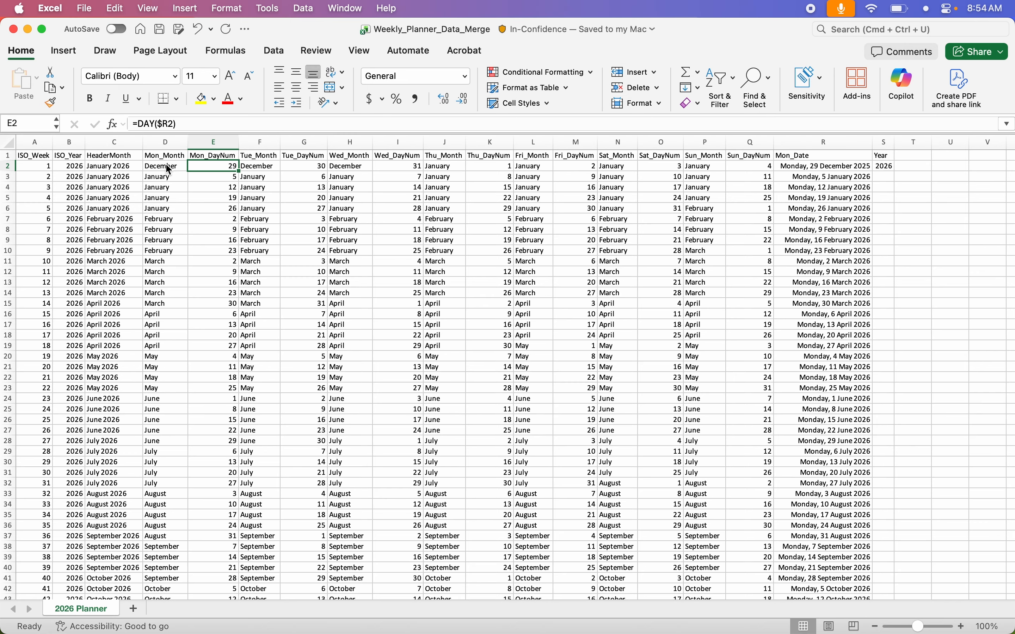
{"action": "left_click", "coordinate": [167, 168]}
{"action": "left_click", "coordinate": [206, 166]}
{"action": "left_click", "coordinate": [165, 171]}
{"action": "left_click", "coordinate": [203, 165]}
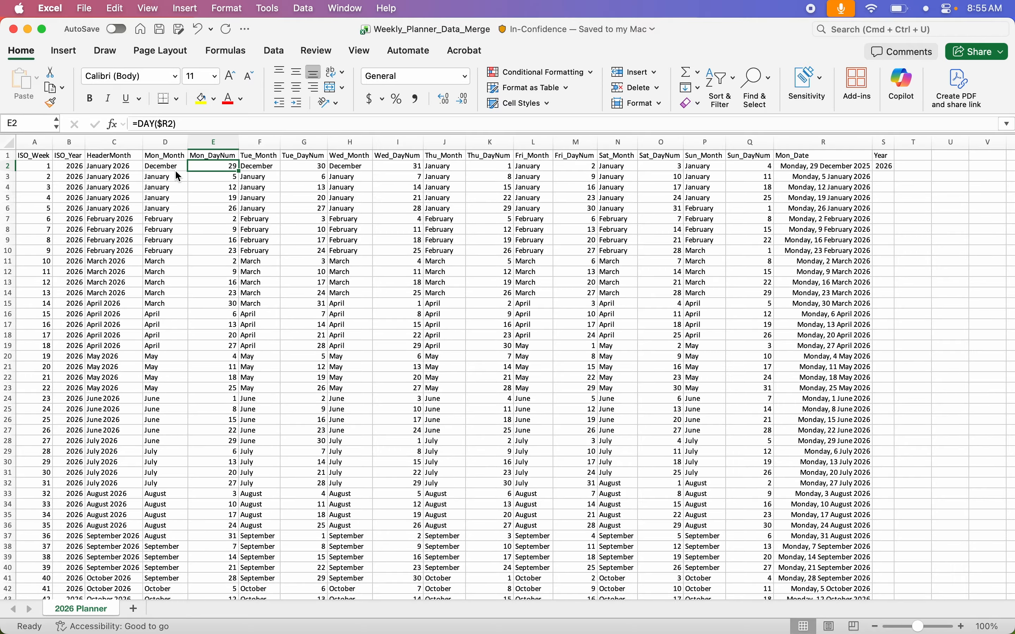
{"action": "left_click", "coordinate": [157, 168]}
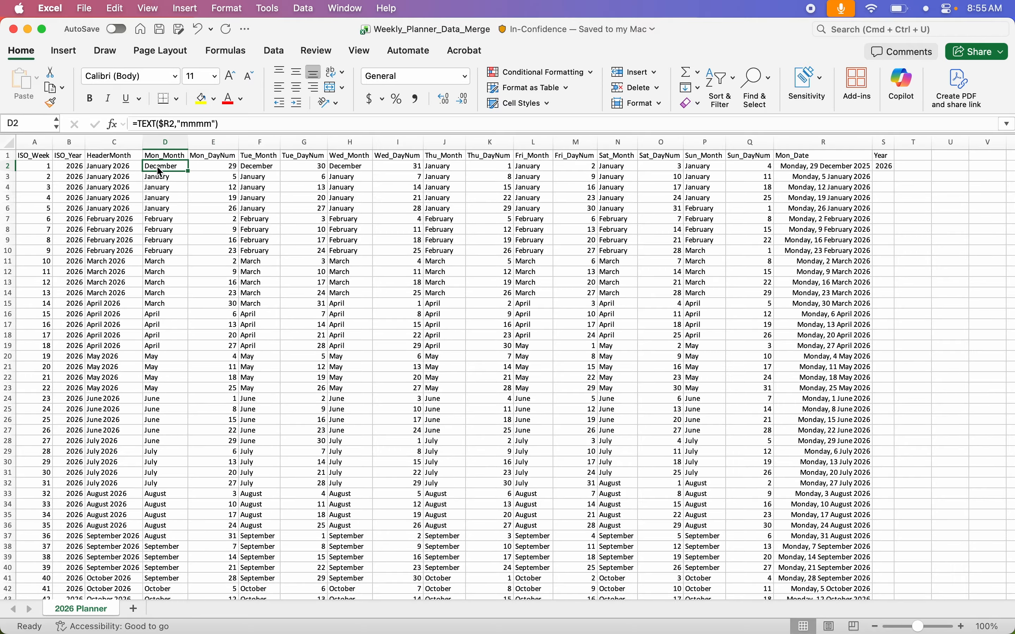
- Inspect the row 2 month and day-number formulas for each day from Tuesday through Sunday
{"action": "left_click", "coordinate": [256, 166]}
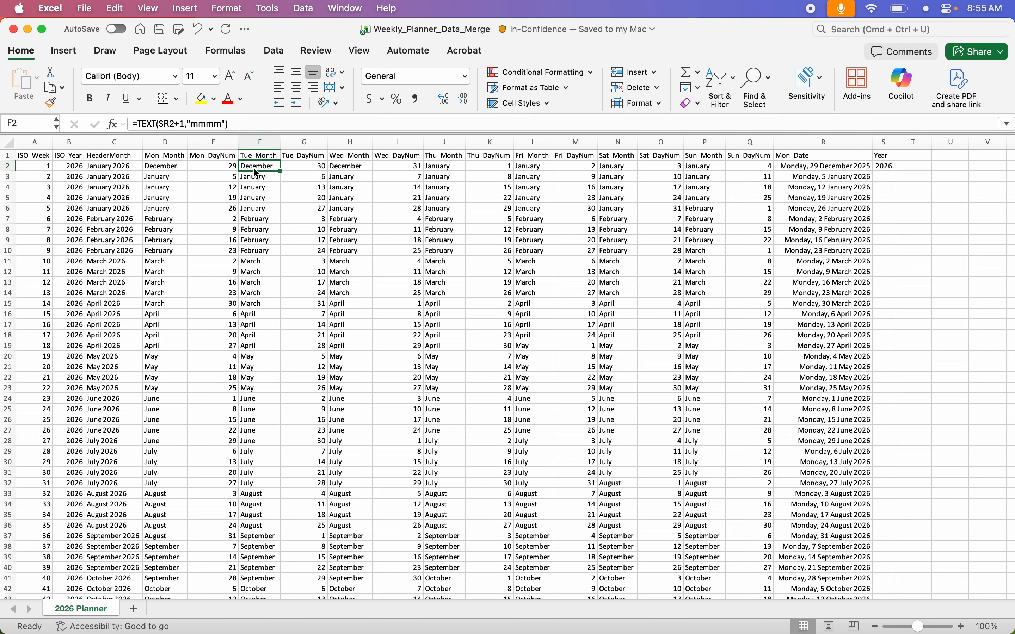
{"action": "left_click", "coordinate": [301, 164]}
{"action": "left_click", "coordinate": [350, 168]}
{"action": "left_click", "coordinate": [408, 166]}
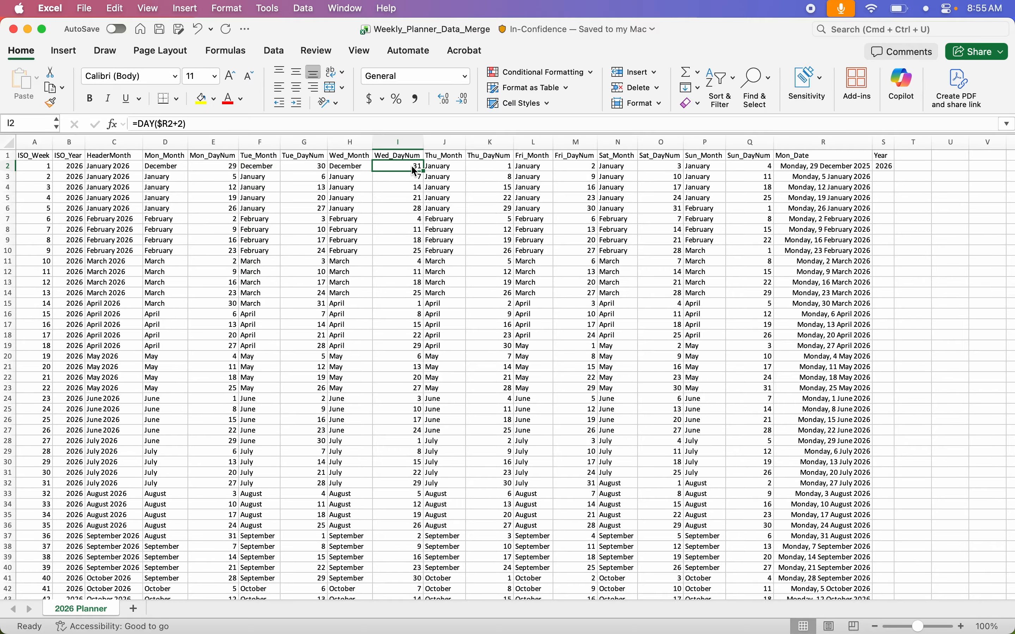
{"action": "left_click", "coordinate": [448, 169]}
{"action": "left_click", "coordinate": [489, 168]}
{"action": "left_click", "coordinate": [538, 172]}
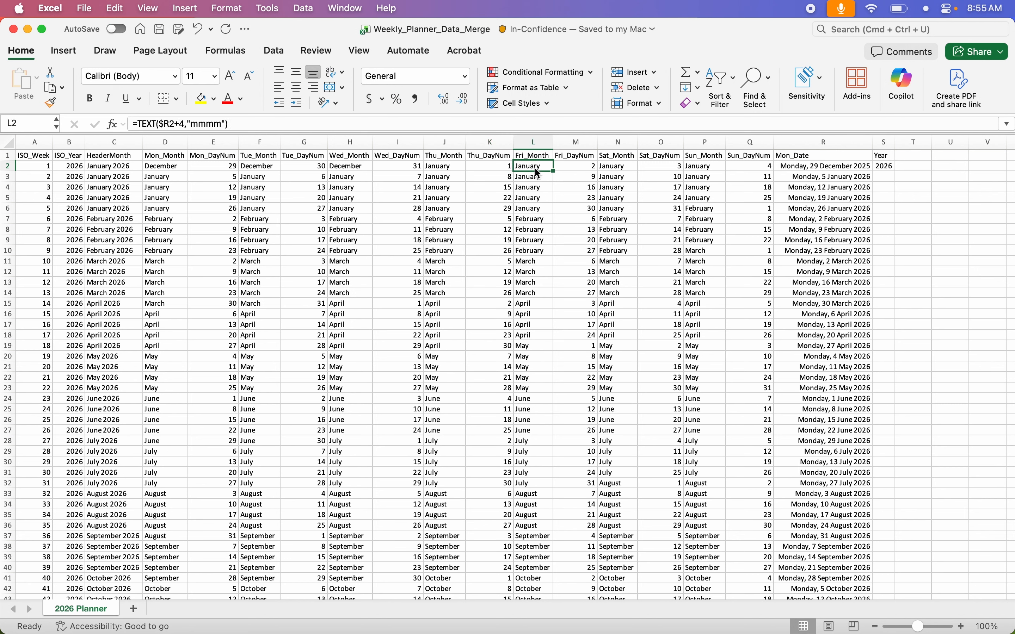
{"action": "left_click", "coordinate": [578, 165]}
{"action": "left_click", "coordinate": [614, 165]}
{"action": "left_click", "coordinate": [654, 164]}
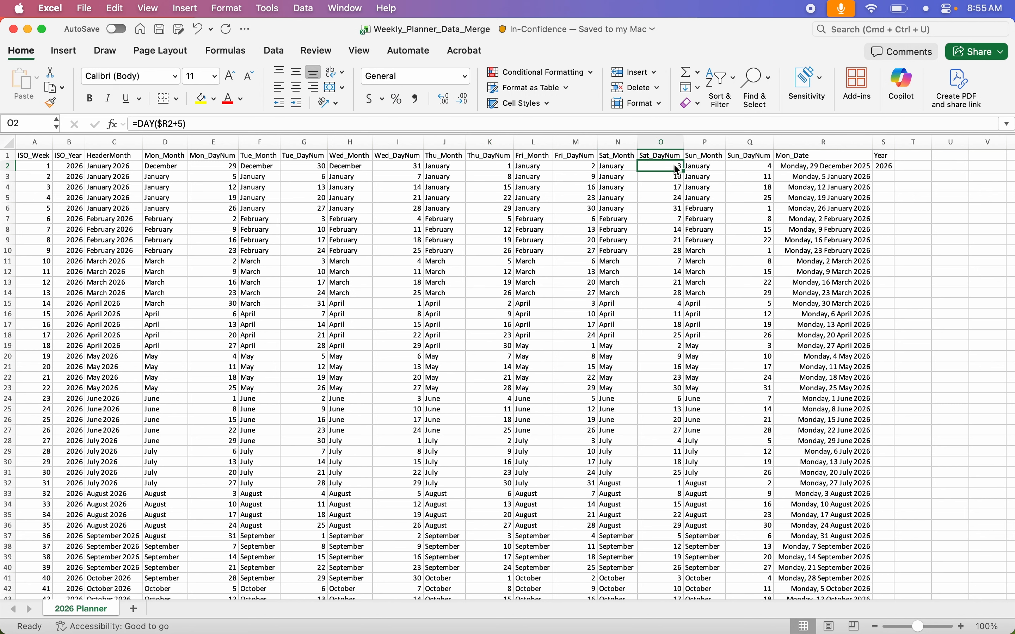
{"action": "left_click", "coordinate": [706, 167]}
{"action": "left_click", "coordinate": [743, 170]}
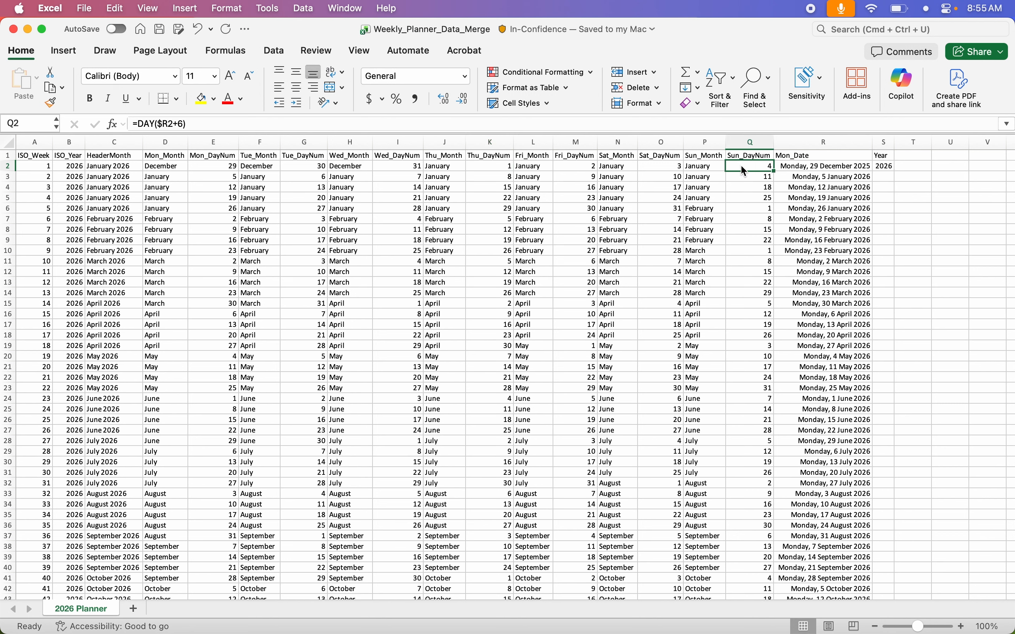
- Try 2027 as the Year value in S2 and undo the change
{"action": "double_click", "coordinate": [886, 165]}
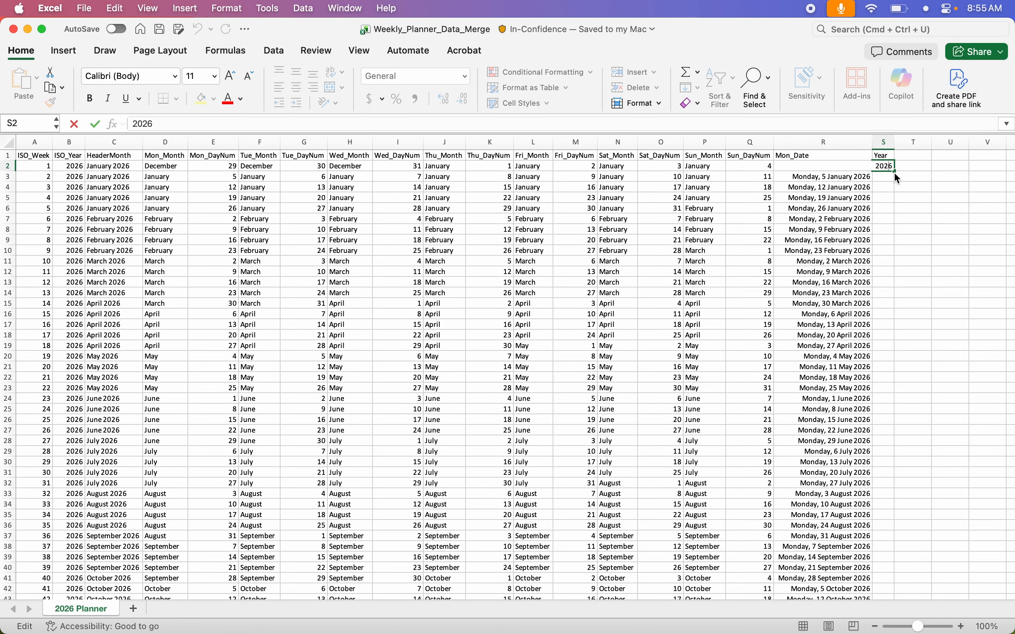
{"action": "key", "text": "BackSpace"}
{"action": "key", "text": "Return"}
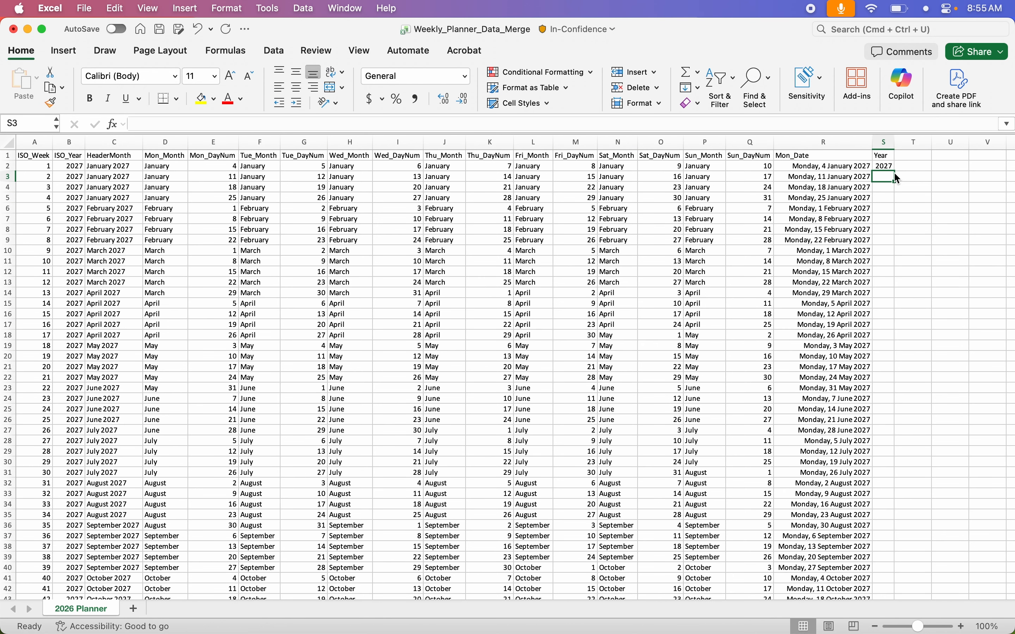
{"action": "key", "text": "super+z"}
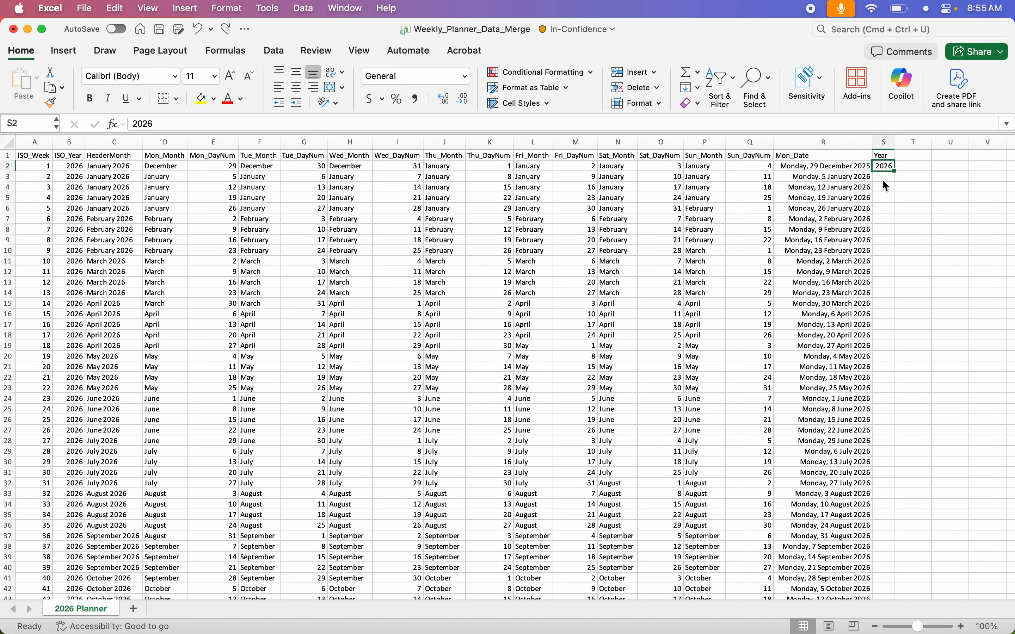
{"action": "left_click", "coordinate": [885, 180]}
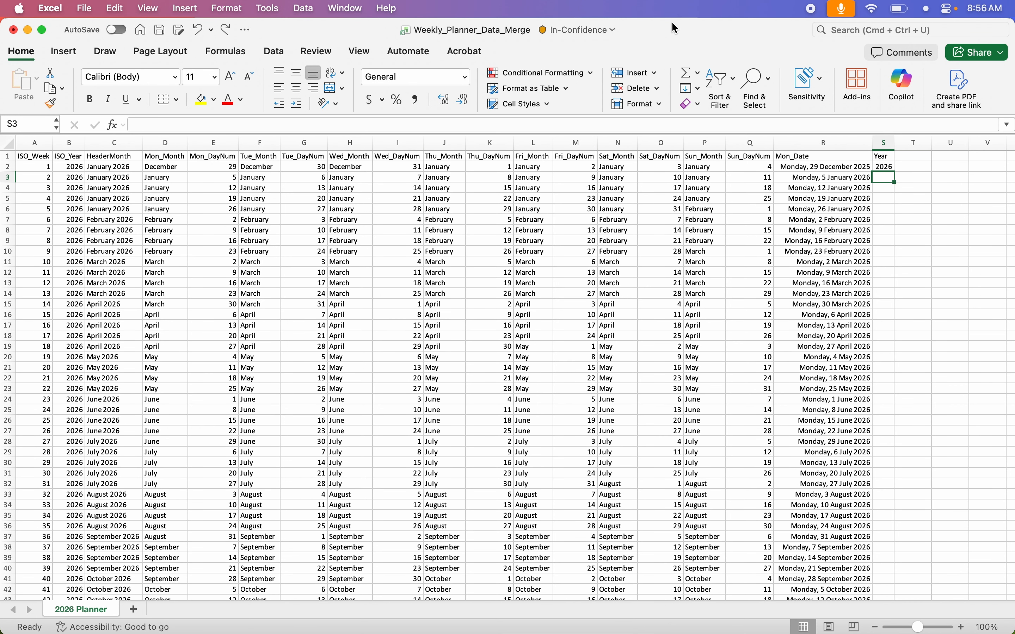
- Review the file formats offered for saving a copy of the workbook, including CSV UTF-8, without saving
{"action": "key", "text": "super+shift+s"}
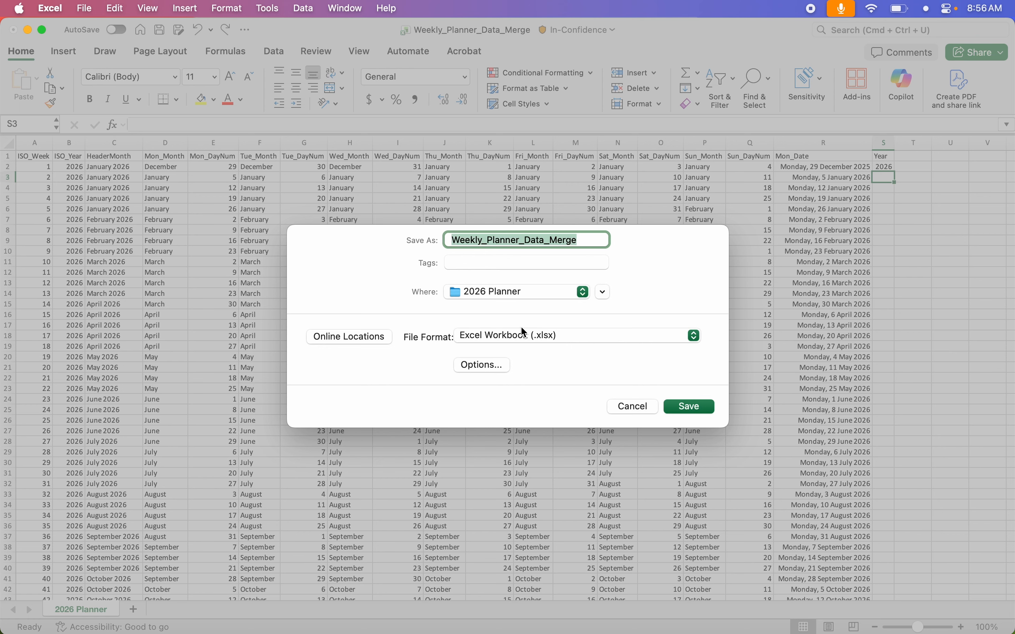
{"action": "left_click", "coordinate": [522, 339]}
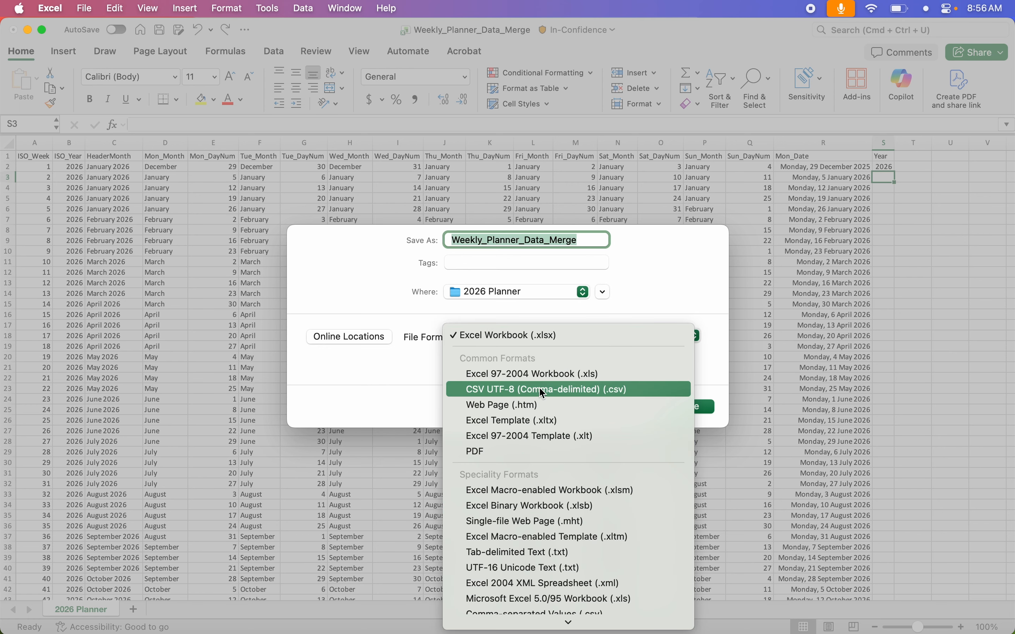
{"action": "scroll", "coordinate": [503, 596], "scroll_direction": "down", "scroll_amount": 4}
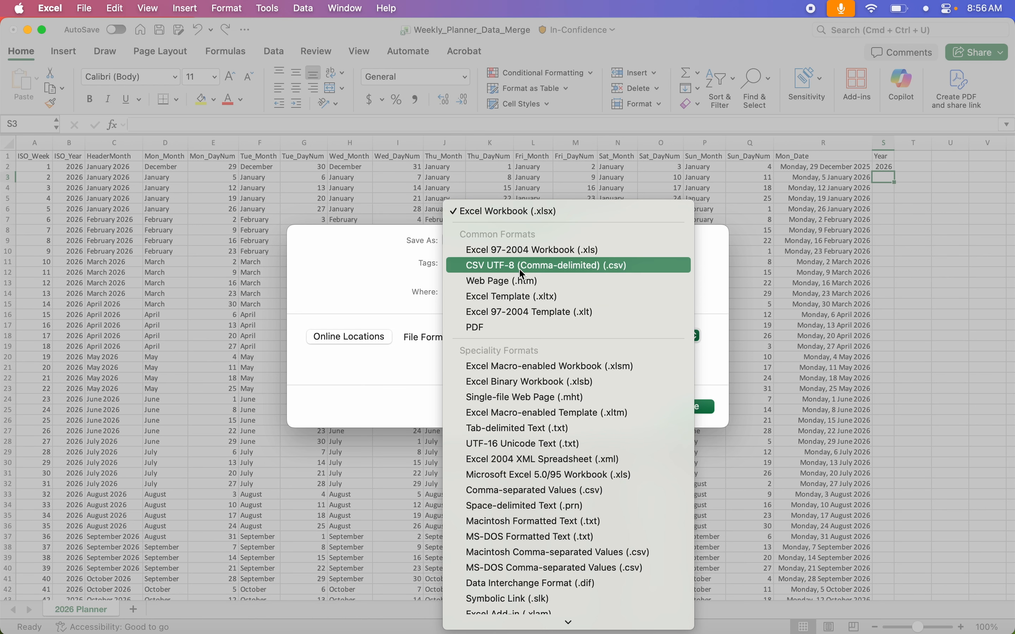
{"action": "left_click", "coordinate": [410, 371]}
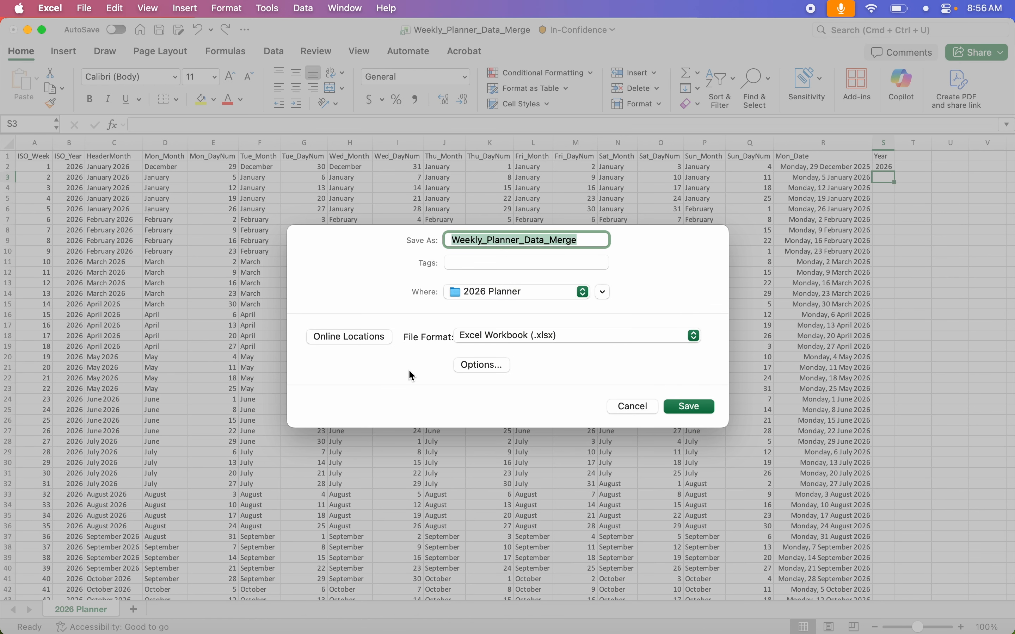
{"action": "left_click", "coordinate": [636, 407]}
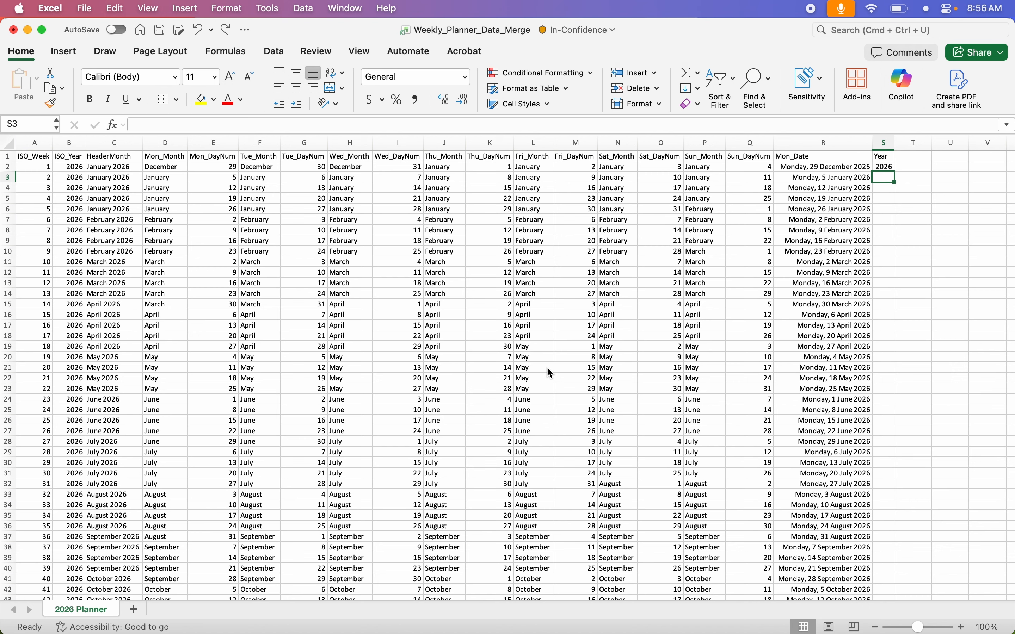
- Switch to InDesign, inspect the schedule grid and navigation table on the A-Parent page, and return to page 1
{"action": "key", "text": "ctrl+Right"}
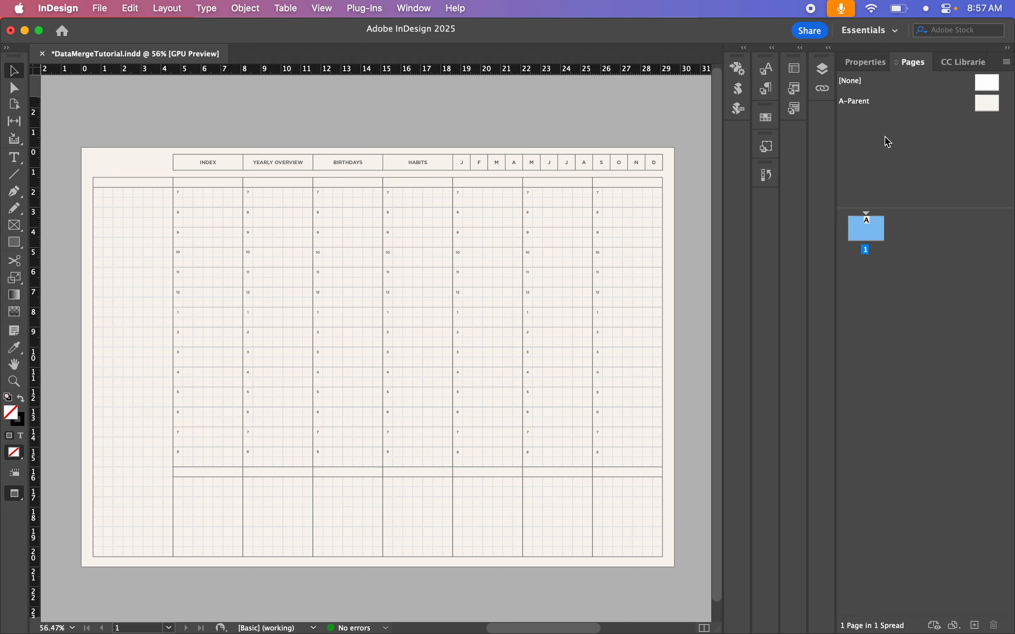
{"action": "double_click", "coordinate": [989, 104]}
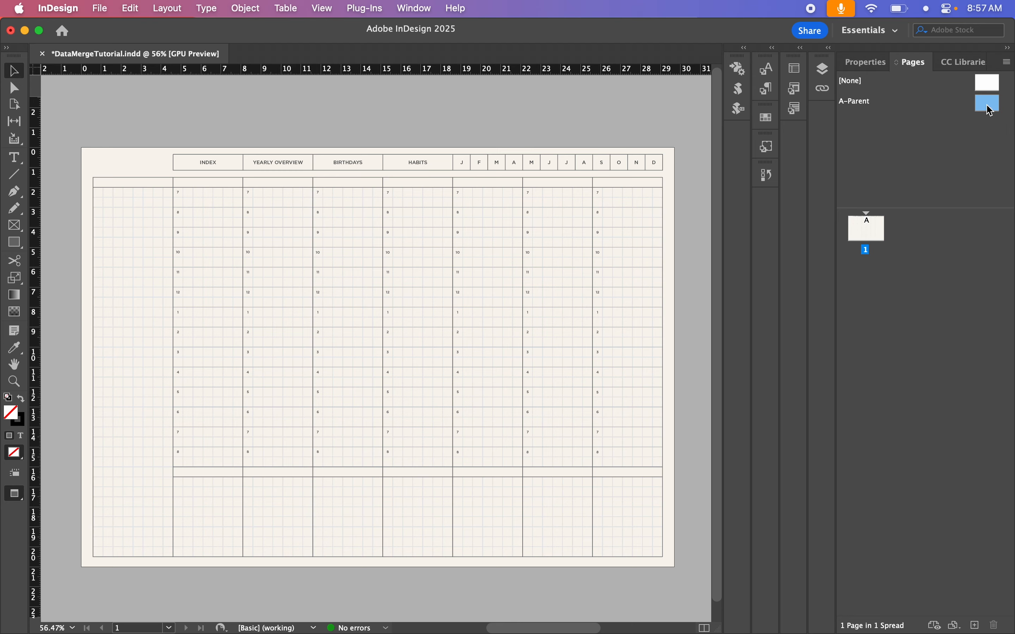
{"action": "left_click", "coordinate": [612, 210]}
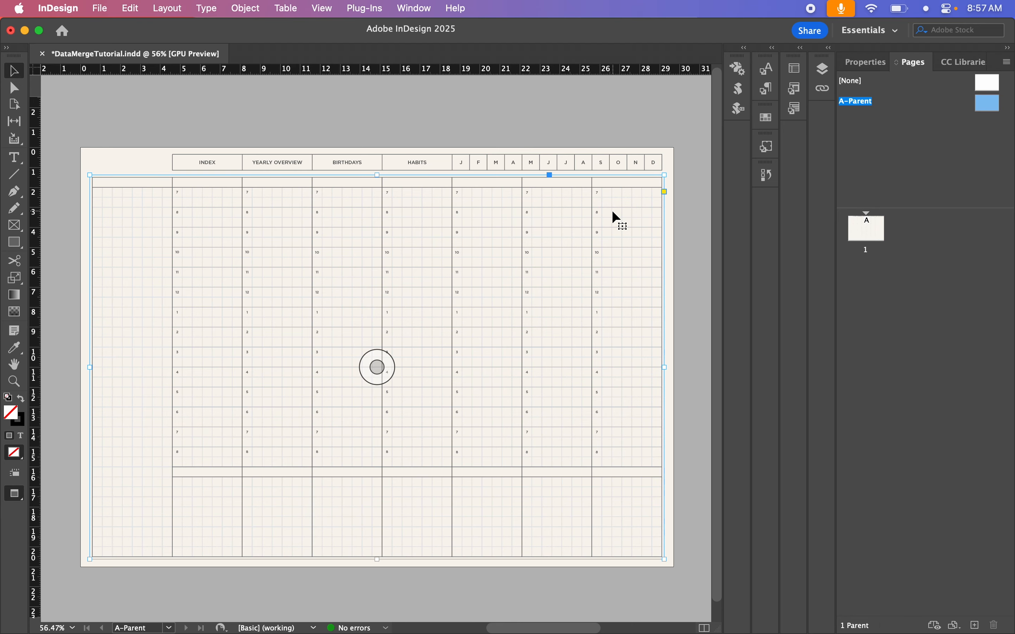
{"action": "left_click", "coordinate": [632, 162]}
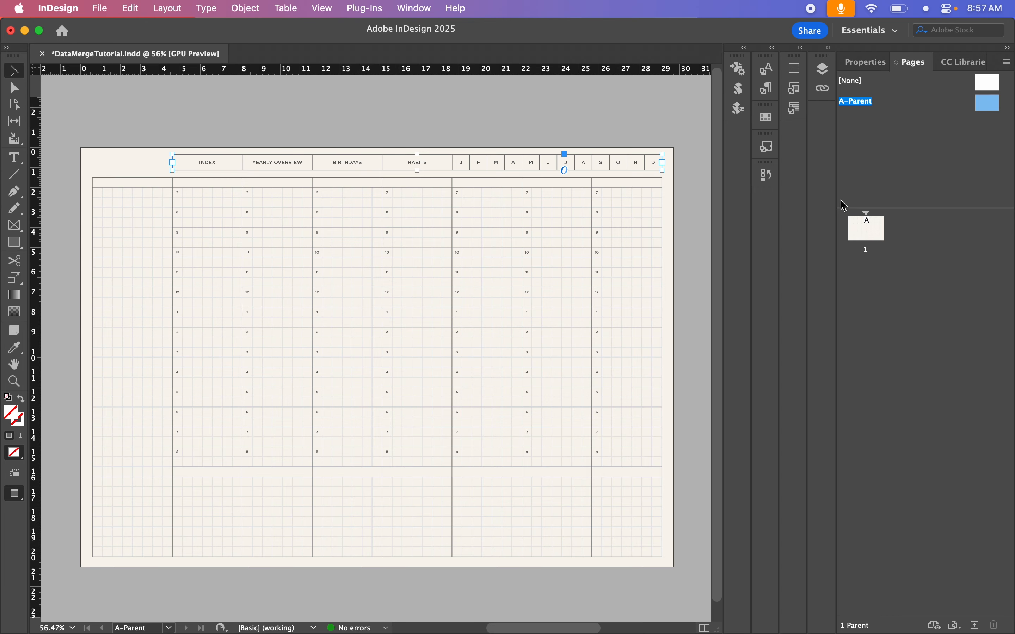
{"action": "left_click", "coordinate": [866, 231]}
{"action": "double_click", "coordinate": [865, 231]}
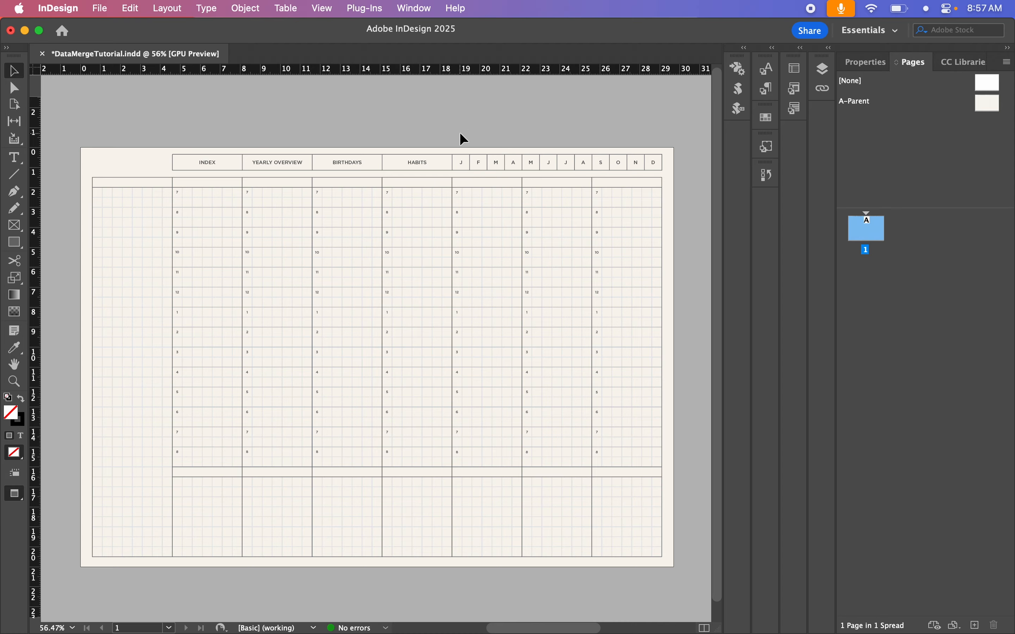
- Open the Data Merge utility for the planner document
{"action": "key", "text": "super+shift+m"}
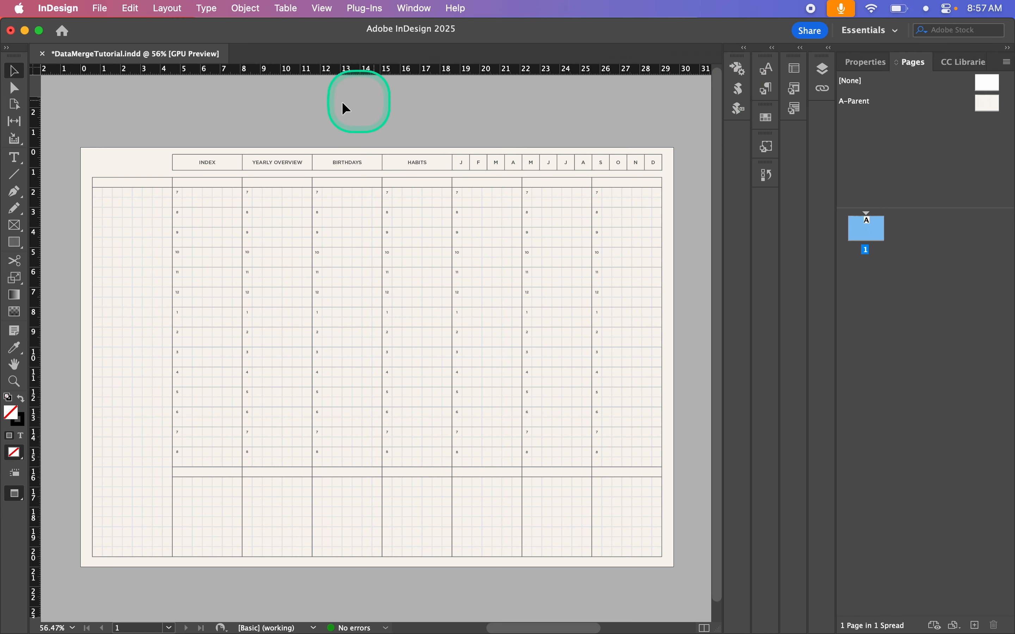
{"action": "left_click", "coordinate": [414, 9]}
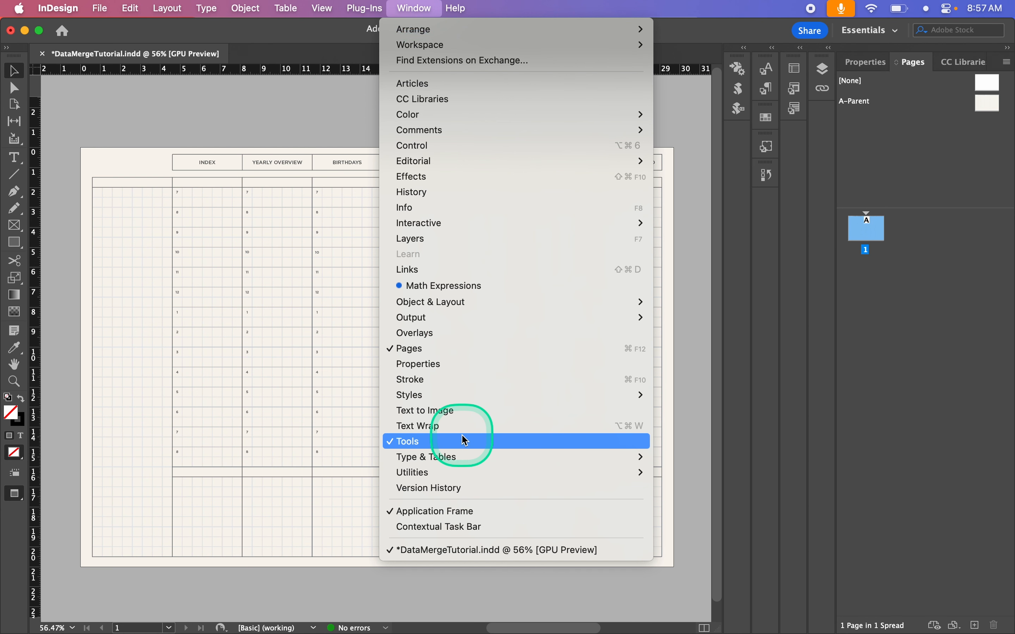
{"action": "mouse_move", "coordinate": [481, 477]}
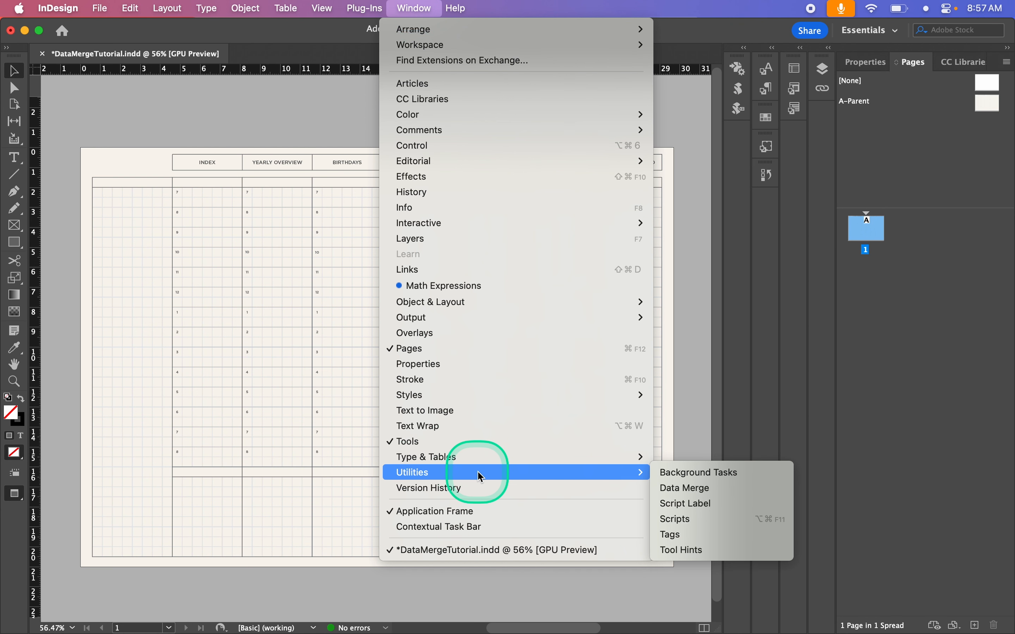
{"action": "left_click", "coordinate": [700, 489]}
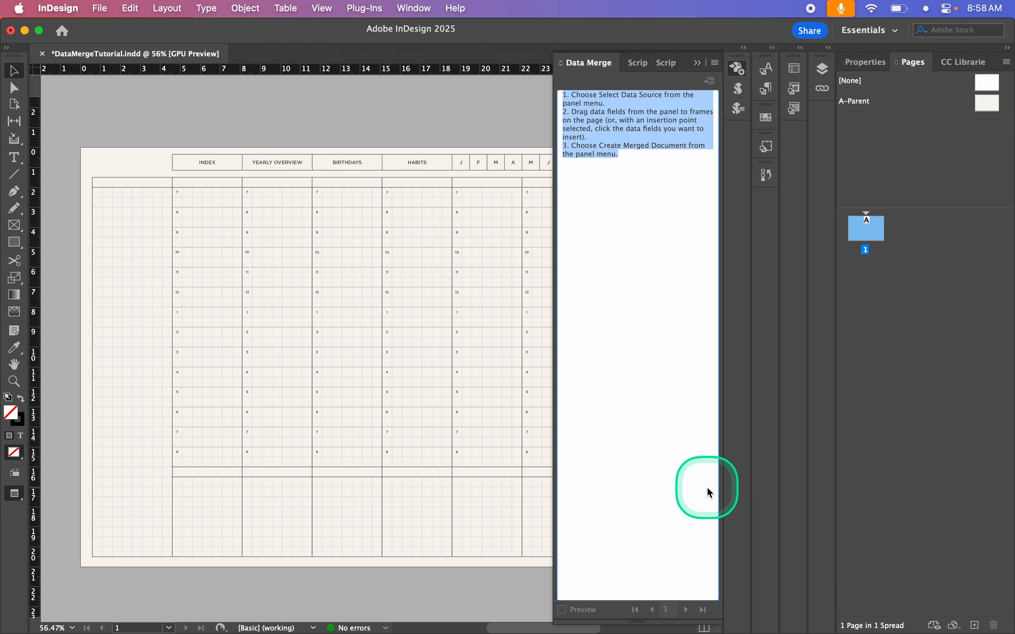
- Load Weekly_Planner_Data_Merge.csv as the merge data source with Comma delimiter, ASCII encoding and Macintosh platform
{"action": "left_click", "coordinate": [716, 66]}
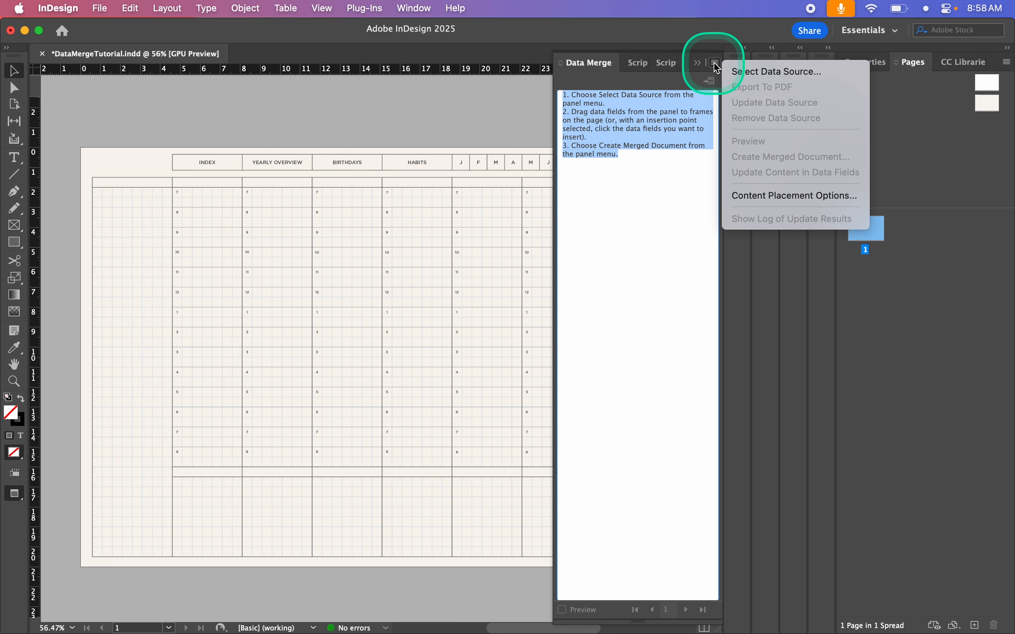
{"action": "left_click", "coordinate": [752, 75]}
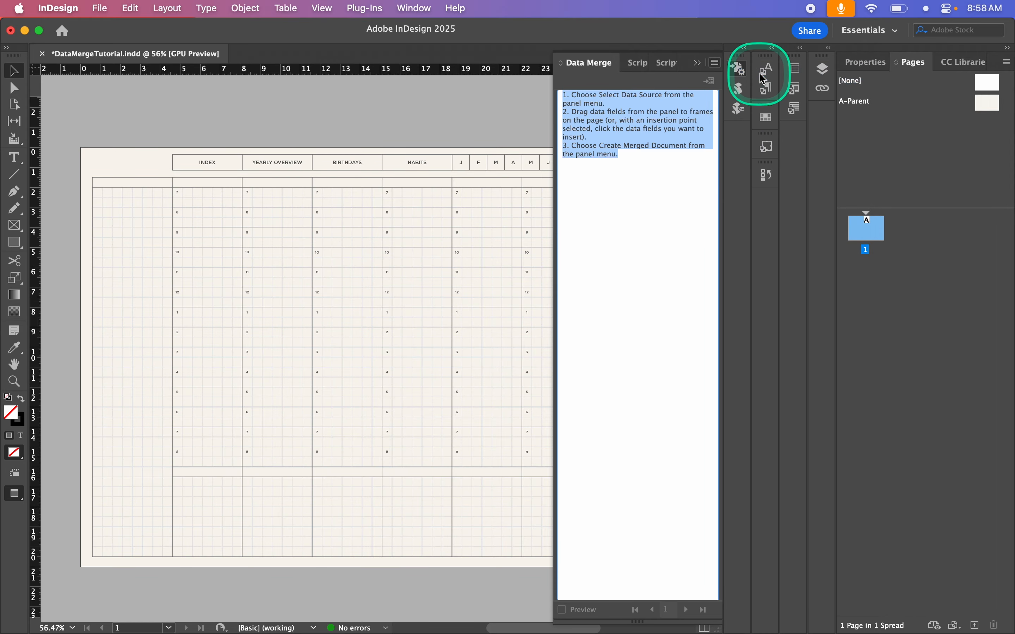
{"action": "left_click", "coordinate": [490, 188]}
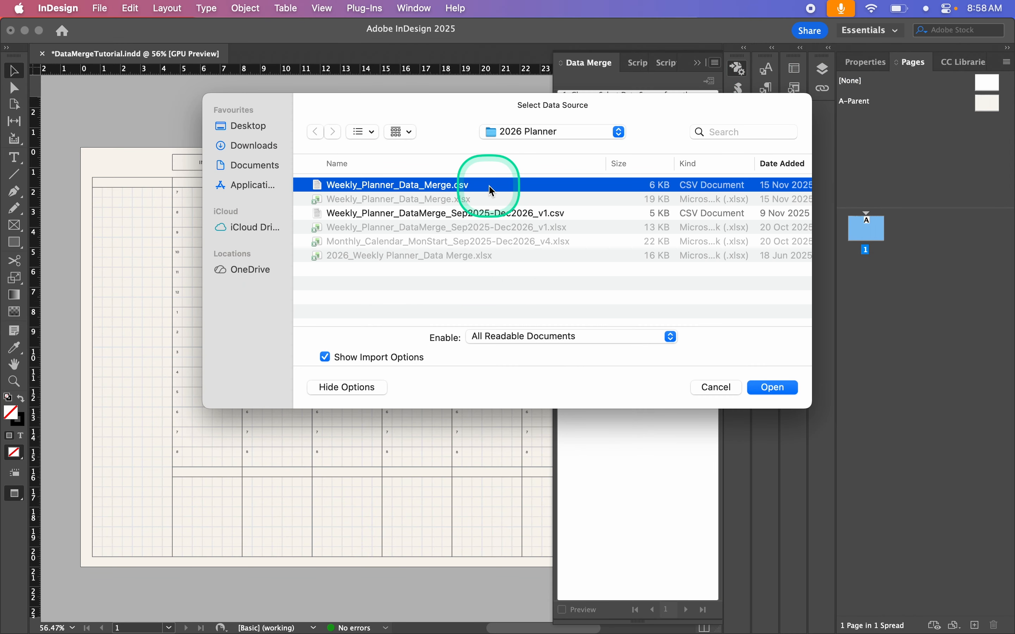
{"action": "key", "text": "Return"}
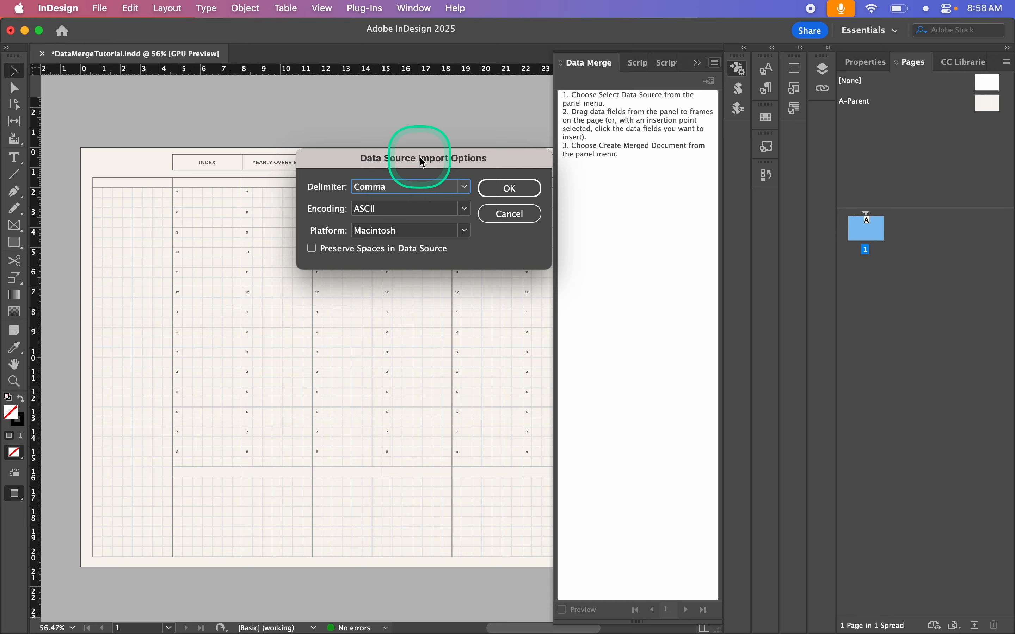
{"action": "left_click", "coordinate": [398, 192]}
{"action": "left_click", "coordinate": [423, 190]}
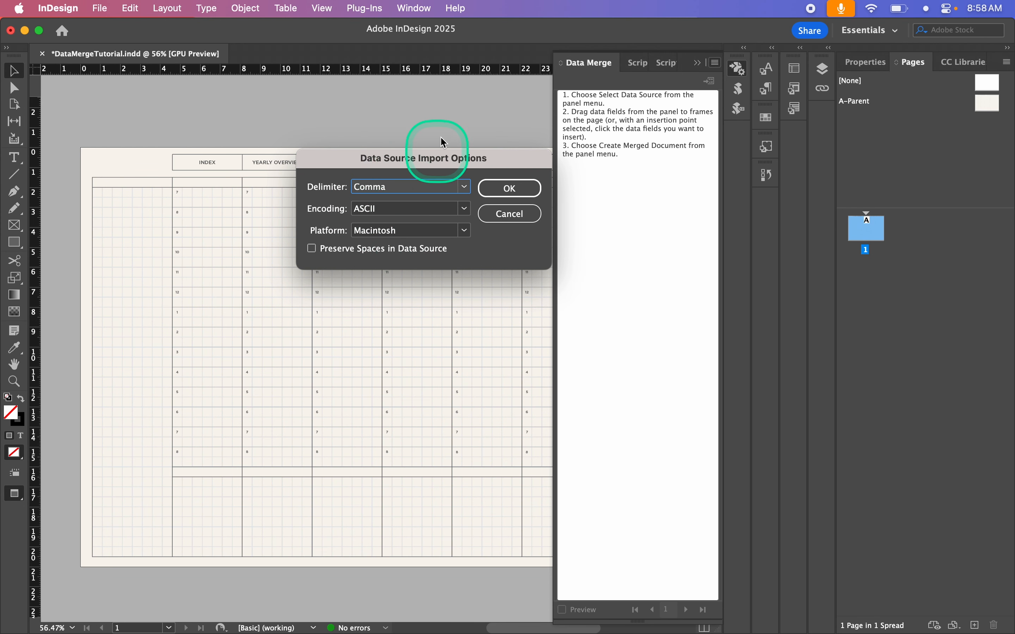
{"action": "left_click_drag", "start_coordinate": [512, 151], "coordinate": [517, 169]}
{"action": "left_click", "coordinate": [518, 205]}
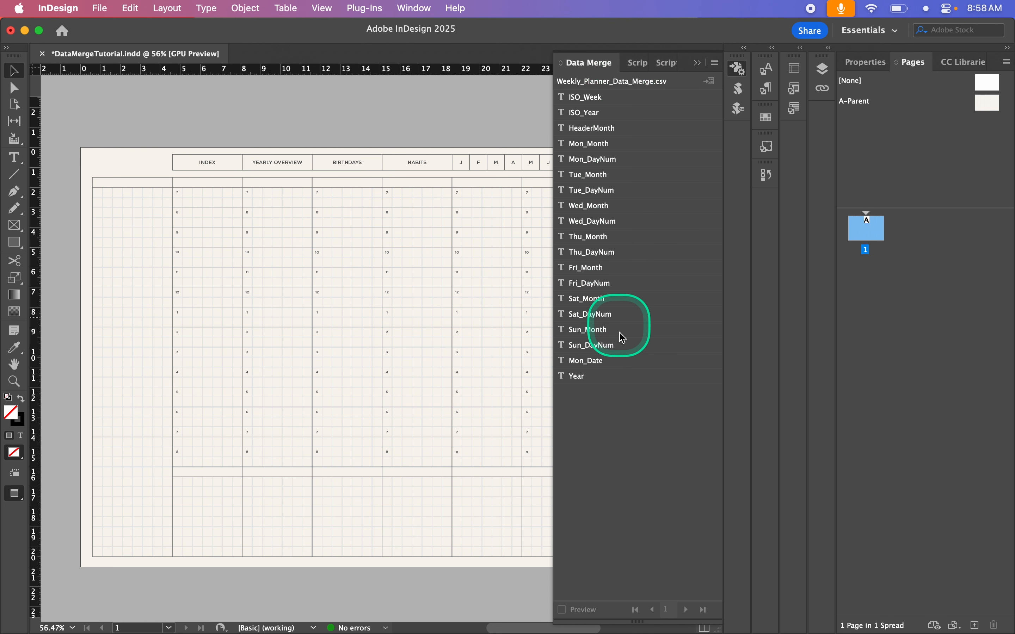
- Review the paragraph styles already defined in the planner document
{"action": "left_click", "coordinate": [732, 71]}
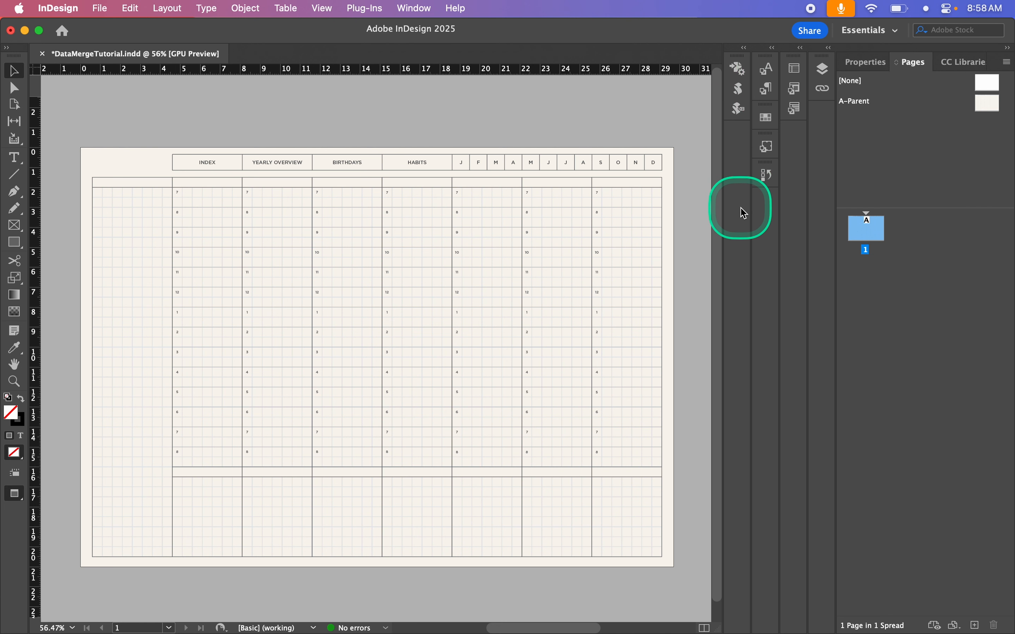
{"action": "left_click", "coordinate": [768, 88]}
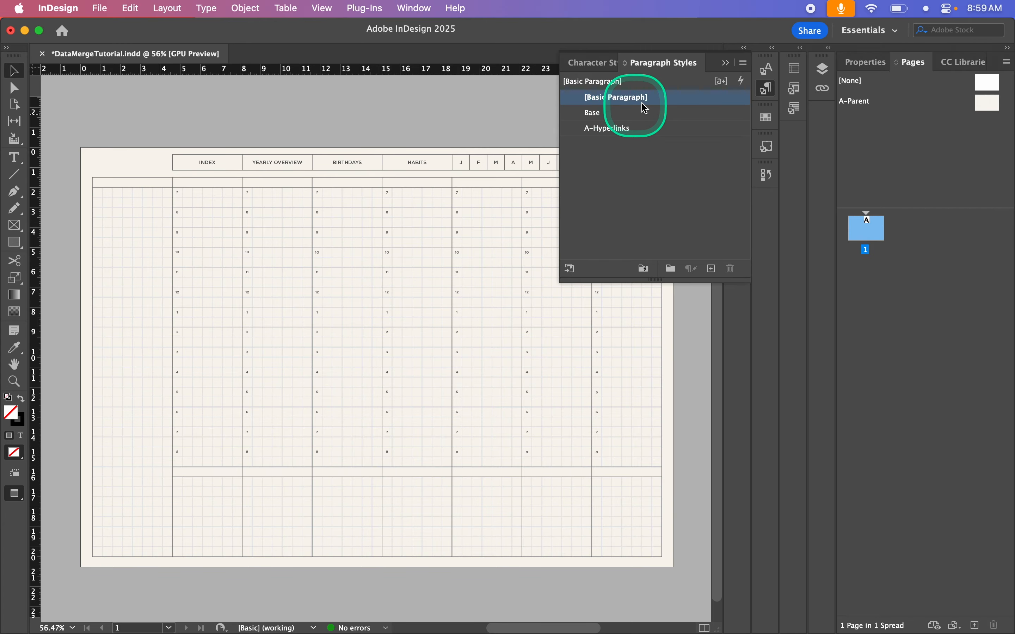
{"action": "left_click", "coordinate": [726, 63]}
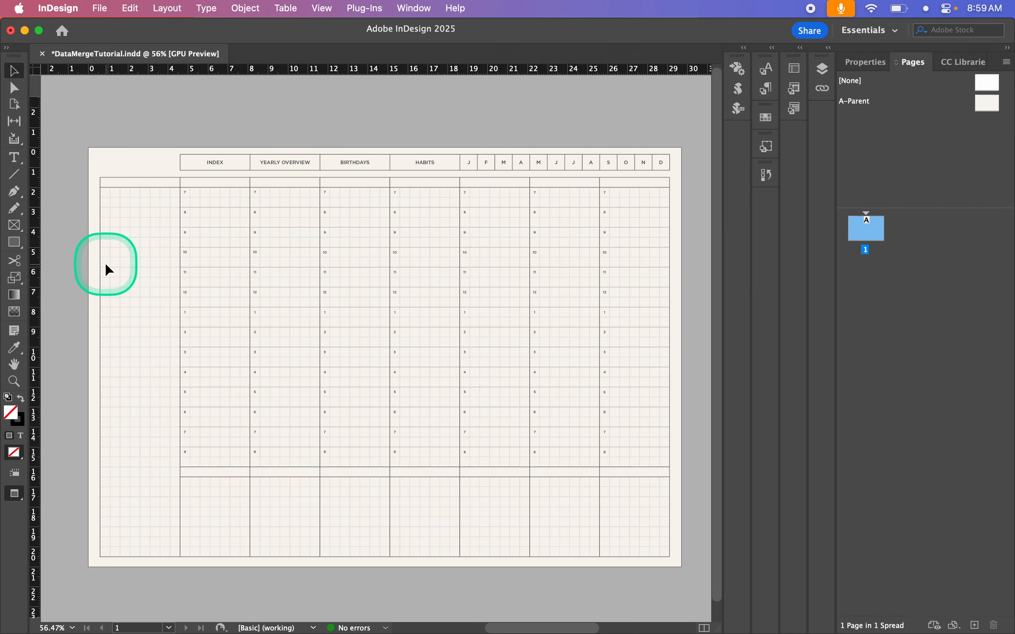
- Bring back the data field list and examine the header area on page 1 and the A-Parent page, returning to page 1
{"action": "left_click", "coordinate": [739, 69]}
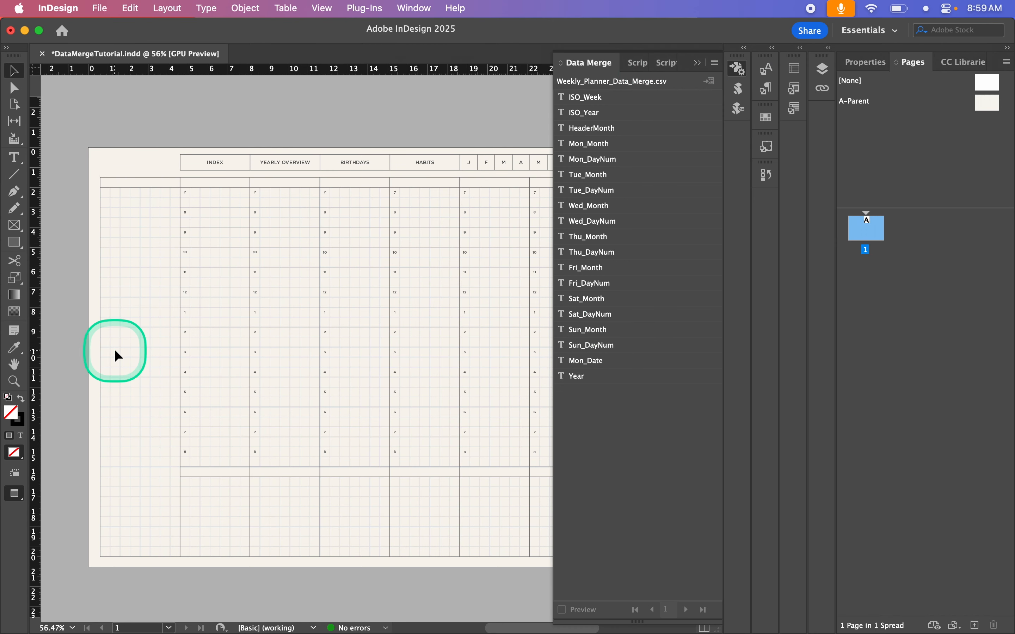
{"action": "scroll", "coordinate": [114, 351], "scroll_direction": "left", "scroll_amount": 1}
{"action": "scroll", "coordinate": [114, 350], "scroll_direction": "right", "scroll_amount": 2}
{"action": "scroll", "coordinate": [115, 351], "scroll_direction": "down", "scroll_amount": 1}
{"action": "scroll", "coordinate": [115, 351], "scroll_direction": "up", "scroll_amount": 1}
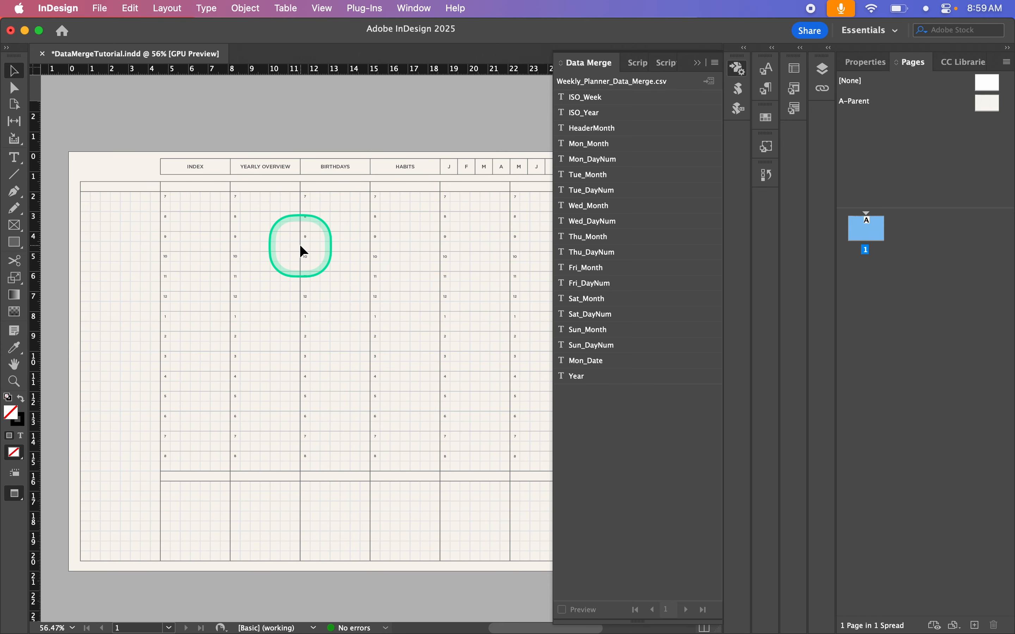
{"action": "scroll", "coordinate": [168, 147], "scroll_direction": "left", "scroll_amount": 1}
{"action": "left_click", "coordinate": [134, 156]}
{"action": "scroll", "coordinate": [134, 157], "scroll_direction": "up", "scroll_amount": 5}
{"action": "scroll", "coordinate": [133, 156], "scroll_direction": "up", "scroll_amount": 4}
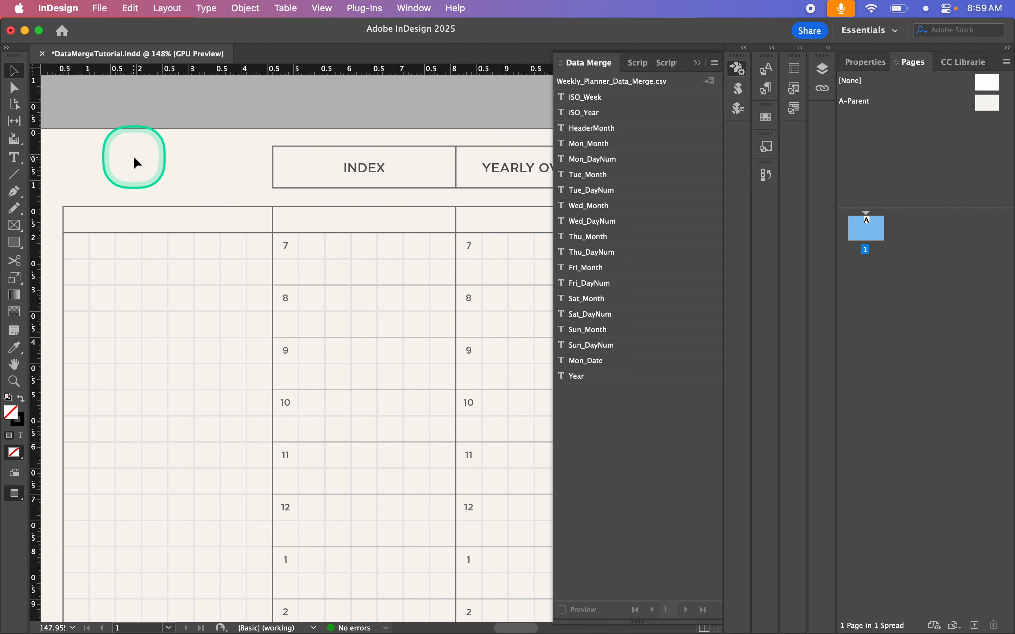
{"action": "scroll", "coordinate": [133, 156], "scroll_direction": "left", "scroll_amount": 3}
{"action": "scroll", "coordinate": [134, 156], "scroll_direction": "up", "scroll_amount": 1}
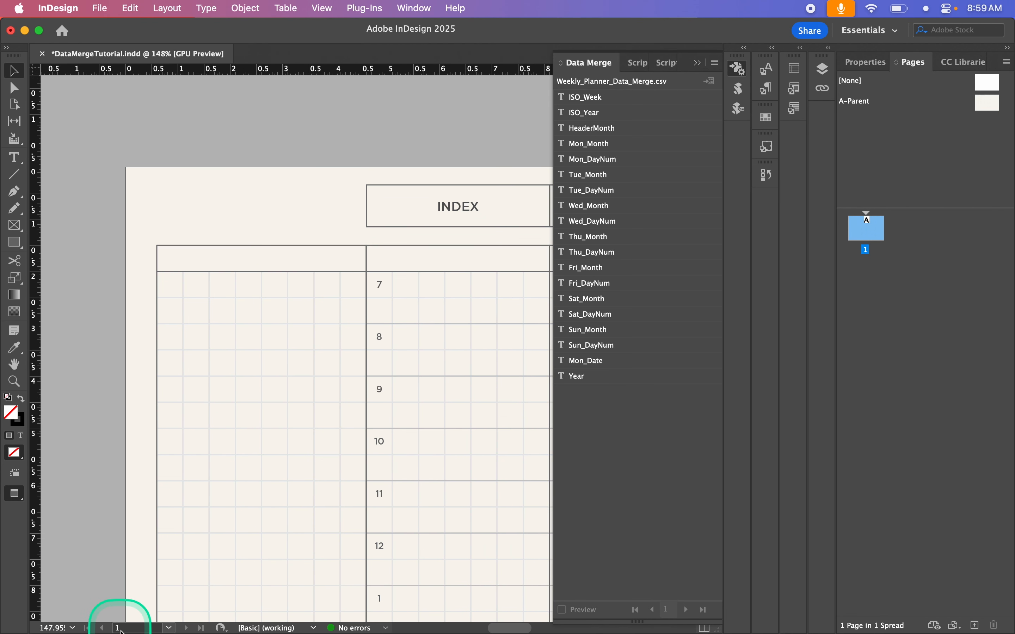
{"action": "double_click", "coordinate": [989, 110]}
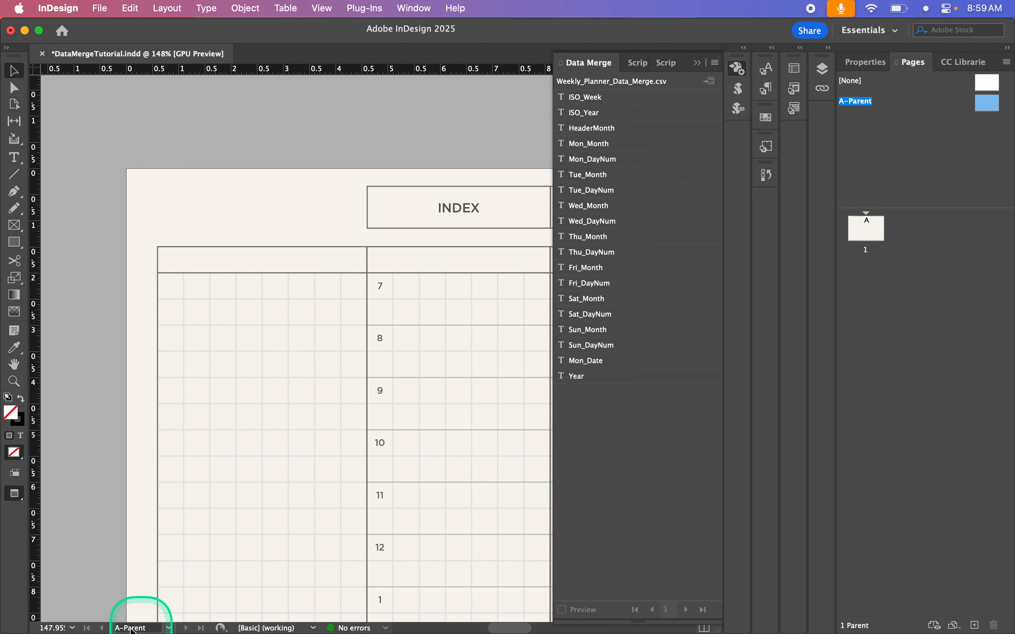
{"action": "double_click", "coordinate": [868, 225]}
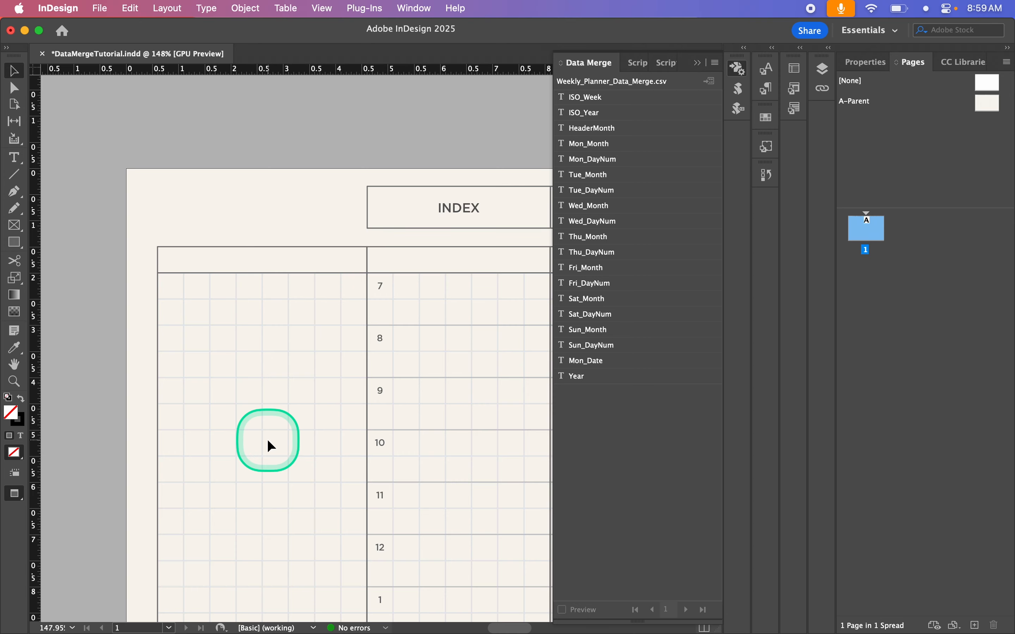
{"action": "scroll", "coordinate": [287, 192], "scroll_direction": "up", "scroll_amount": 1}
{"action": "scroll", "coordinate": [286, 193], "scroll_direction": "down", "scroll_amount": 1}
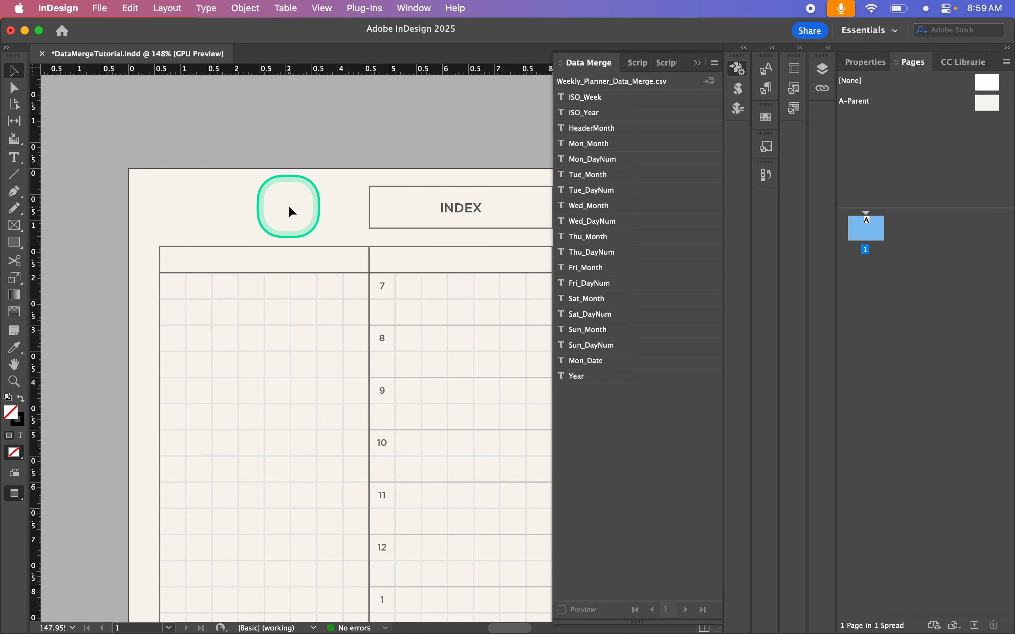
- Show the frame edges and draw a text frame in the empty header space beside the INDEX cell
{"action": "key", "text": "w"}
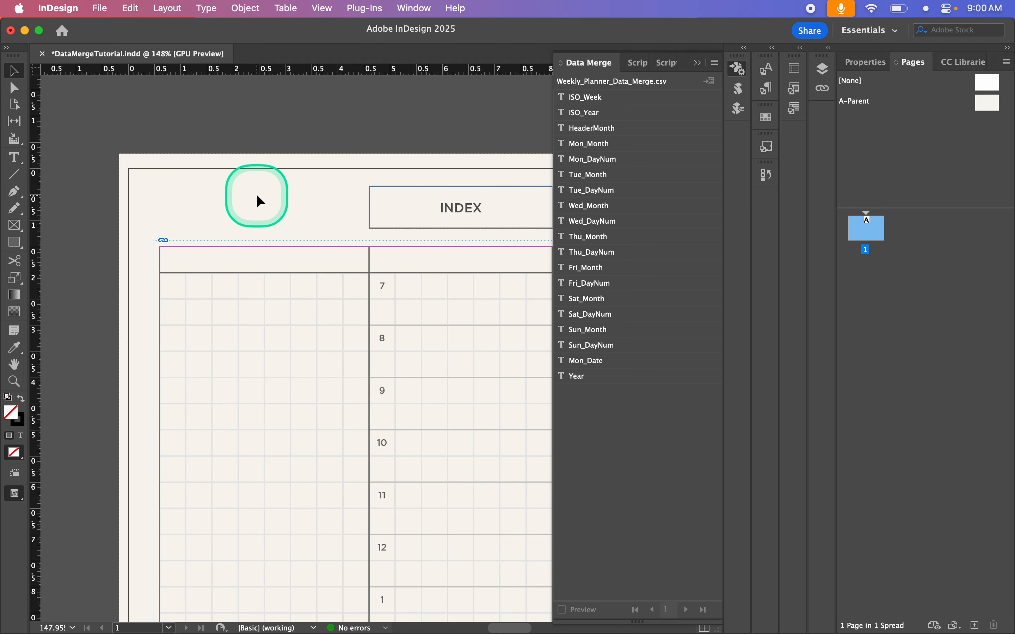
{"action": "left_click", "coordinate": [257, 195]}
{"action": "key", "text": "t"}
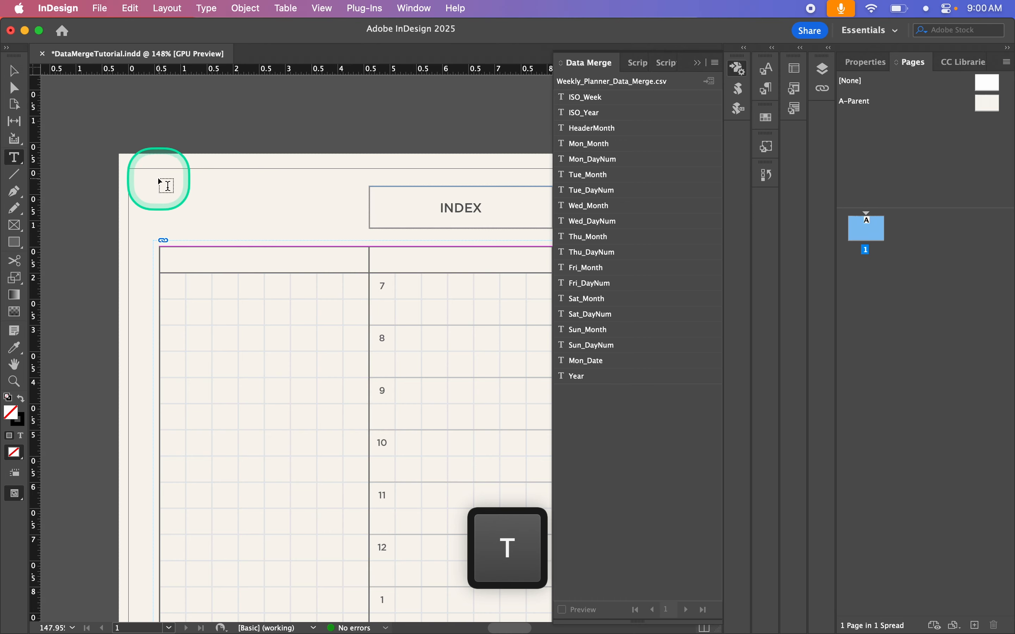
{"action": "left_click_drag", "start_coordinate": [153, 178], "coordinate": [363, 243]}
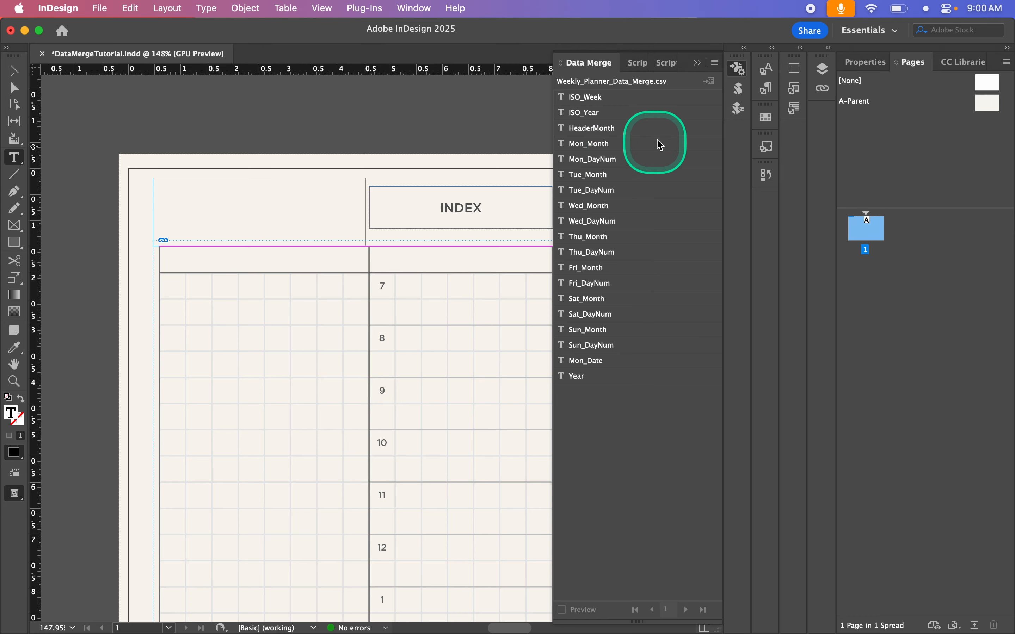
- Fill the header frame with the HeaderMonth field and a second line reading "Week" plus the ISO_Week field, and briefly preview the merged data
{"action": "left_click", "coordinate": [622, 130]}
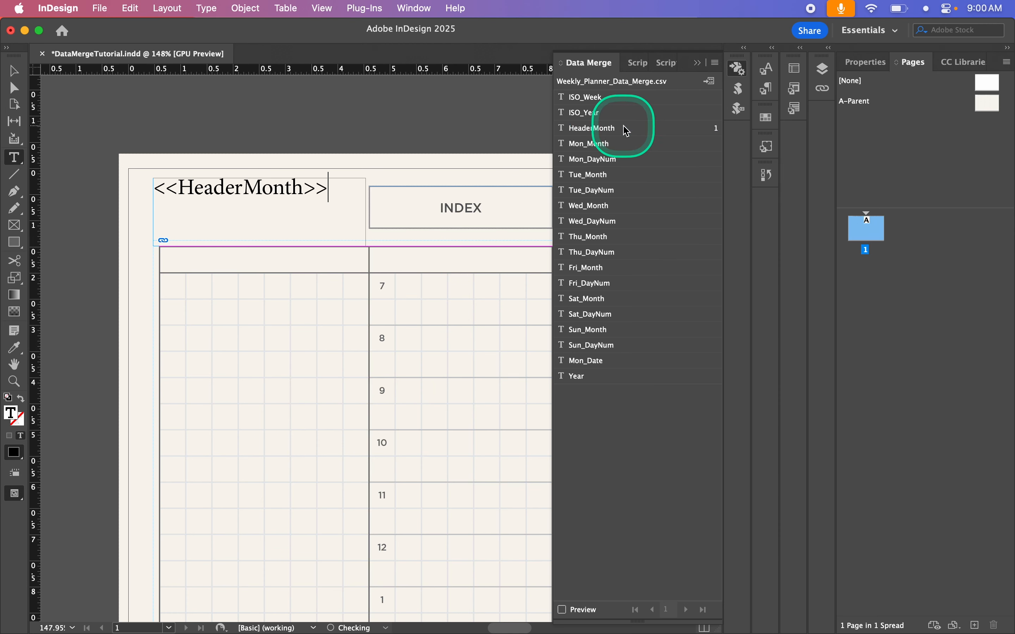
{"action": "key", "text": "Return"}
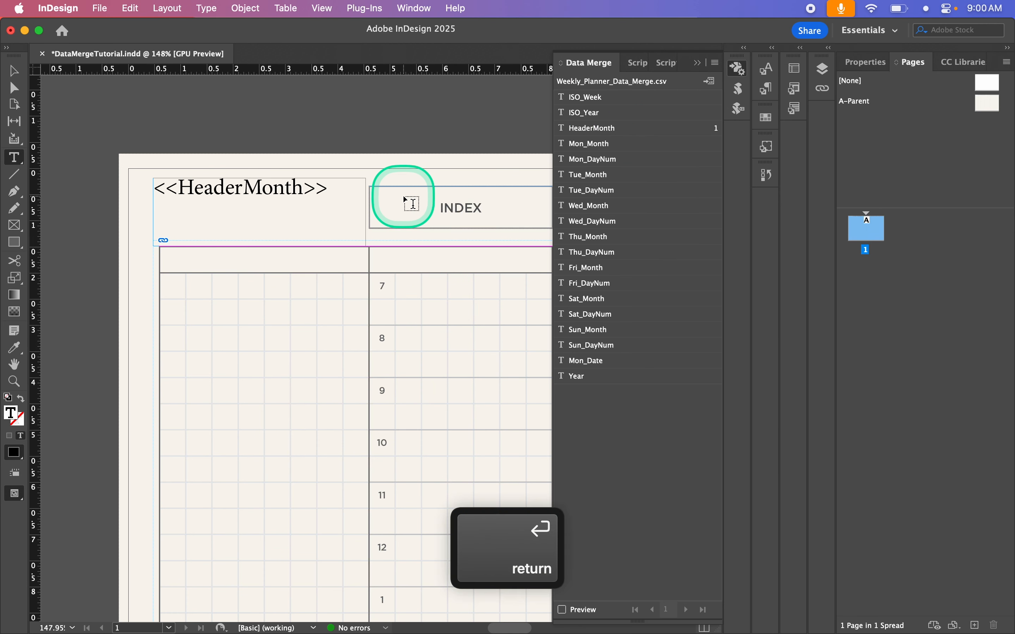
{"action": "key", "text": "Caps_Lock"}
{"action": "type", "text": "Week"}
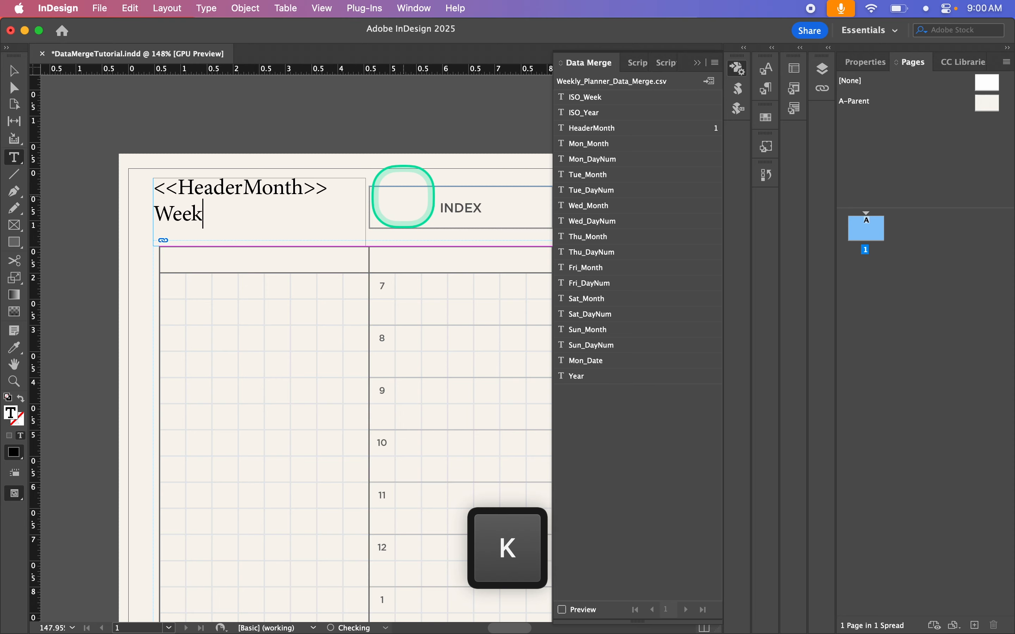
{"action": "left_click", "coordinate": [616, 101]}
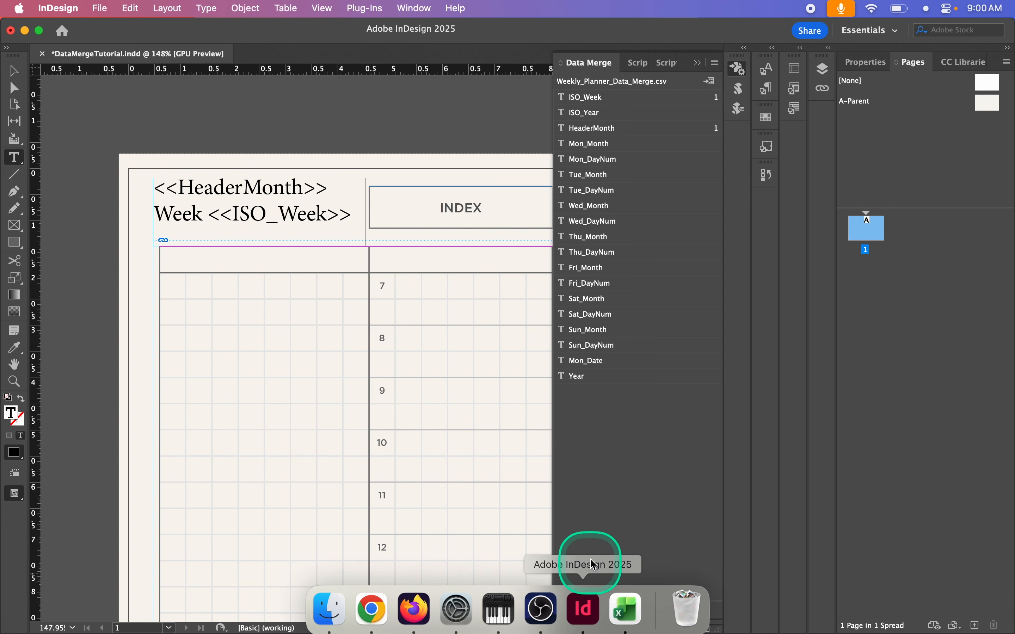
{"action": "left_click", "coordinate": [563, 610]}
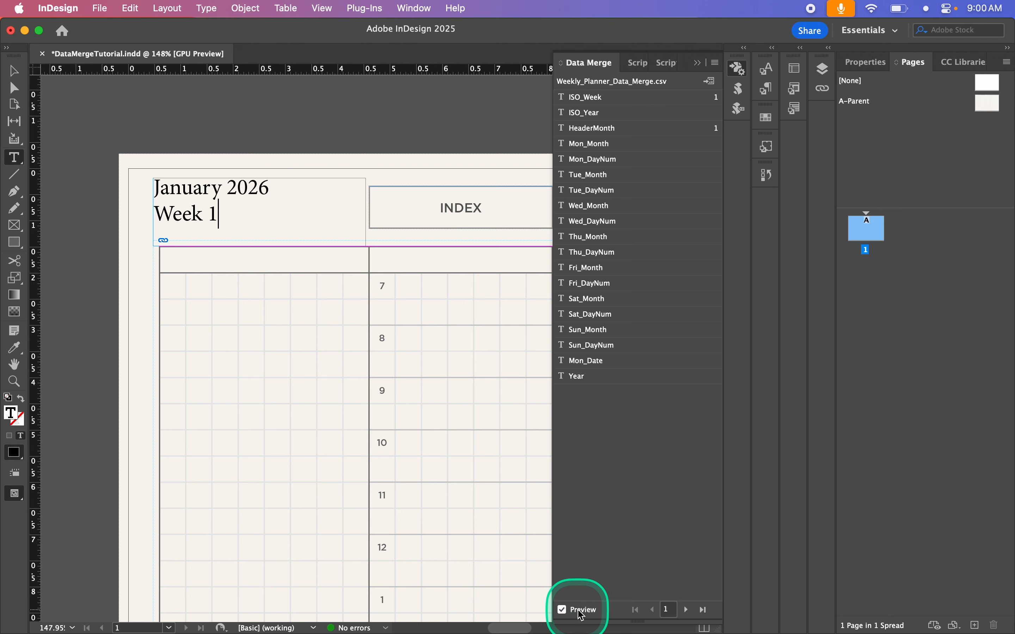
{"action": "left_click", "coordinate": [582, 615]}
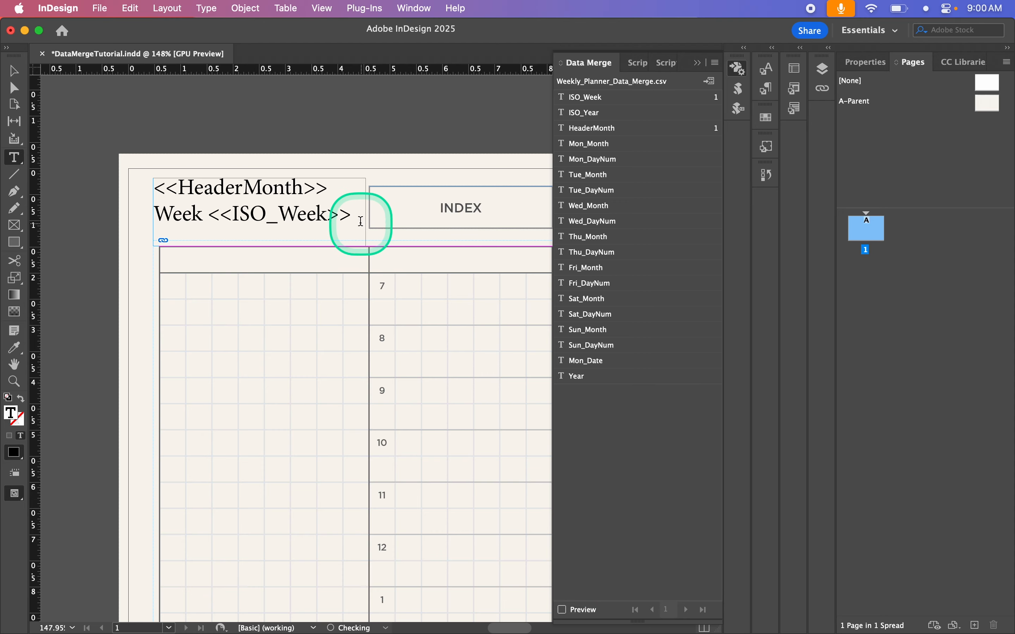
- Apply the Base paragraph style to both lines of the header text
{"action": "left_click_drag", "start_coordinate": [352, 215], "coordinate": [148, 192]}
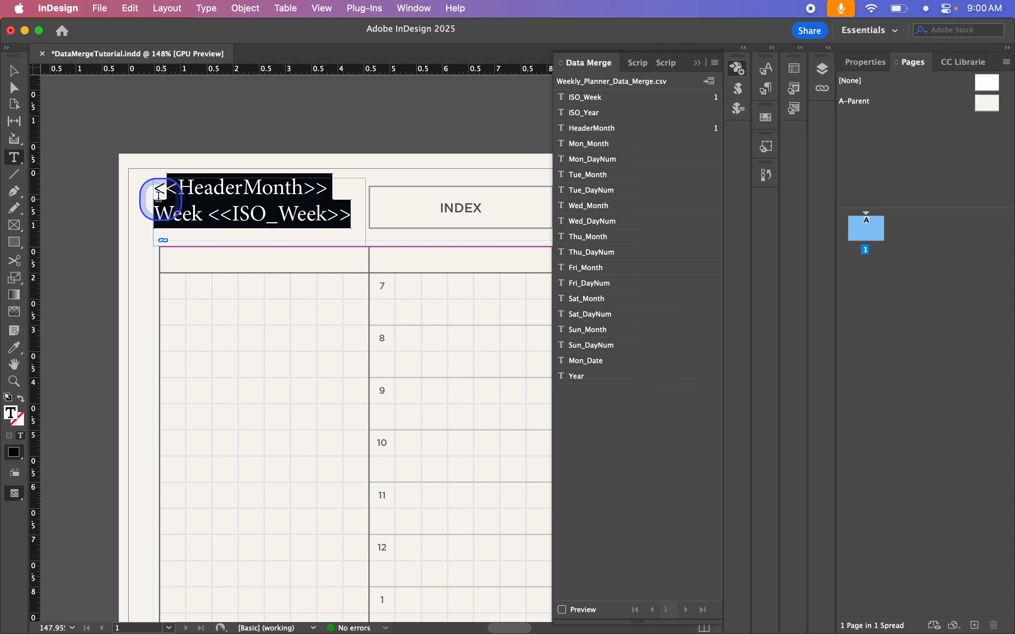
{"action": "left_click", "coordinate": [770, 89]}
{"action": "left_click", "coordinate": [657, 113]}
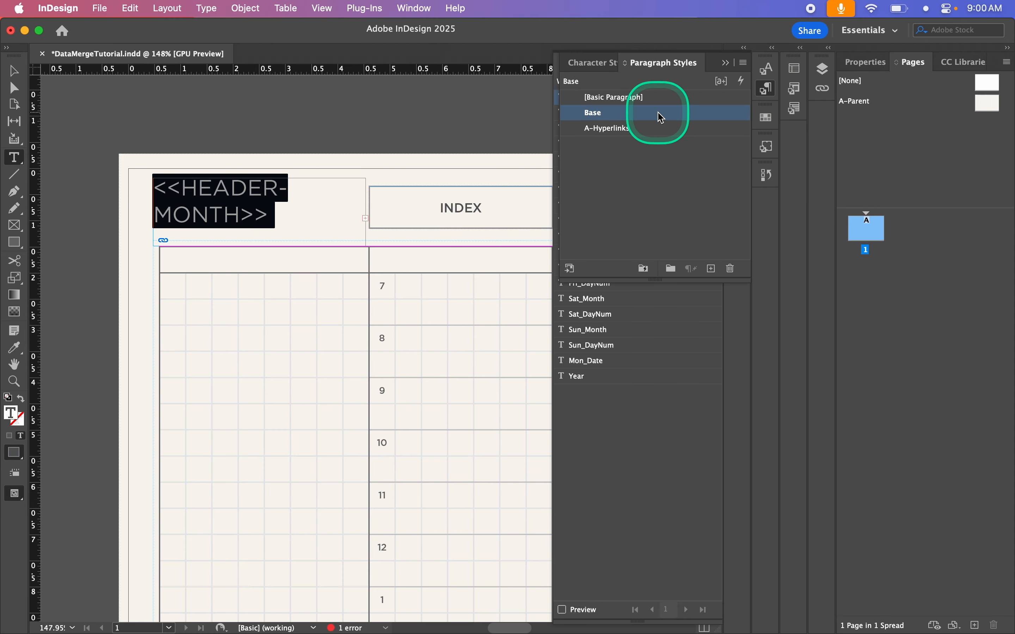
{"action": "key", "text": "fn"}
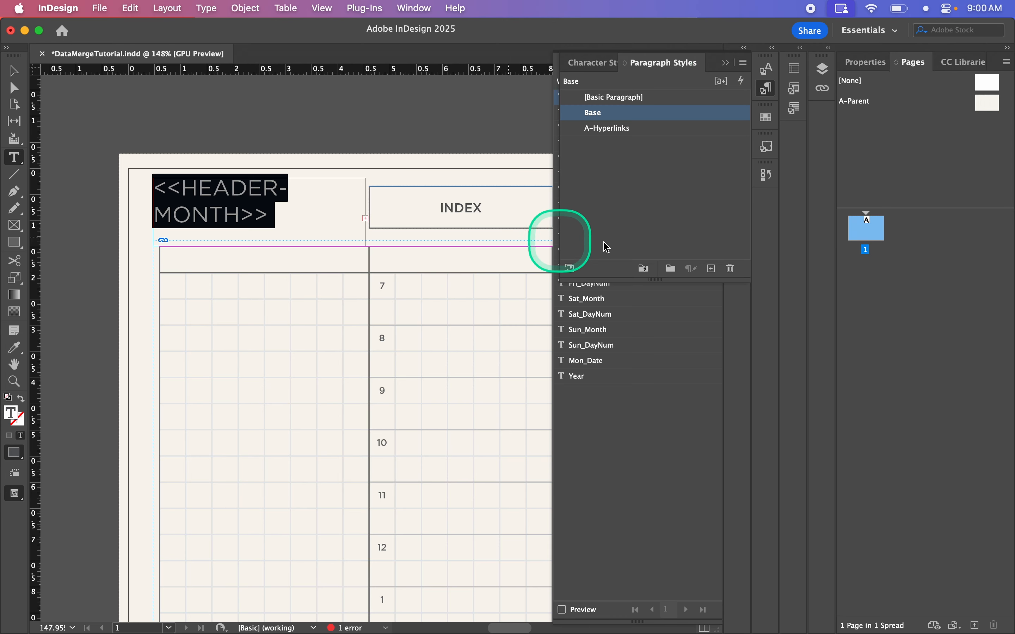
- Create a paragraph style based on Base and name it Weekly-Page-H1
{"action": "left_click", "coordinate": [712, 269]}
{"action": "double_click", "coordinate": [627, 130]}
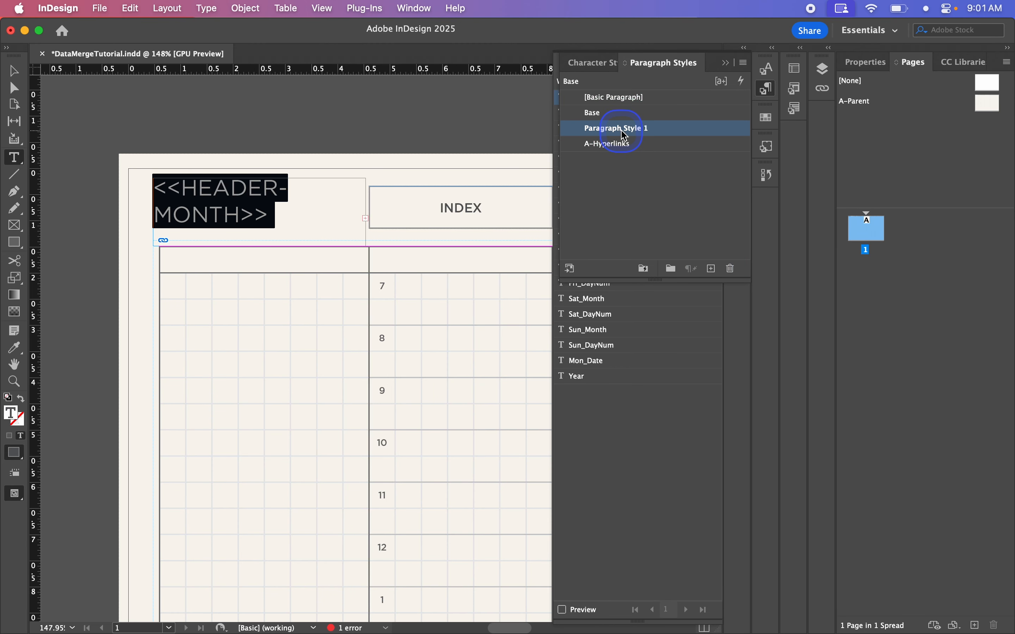
{"action": "type", "text": "W"}
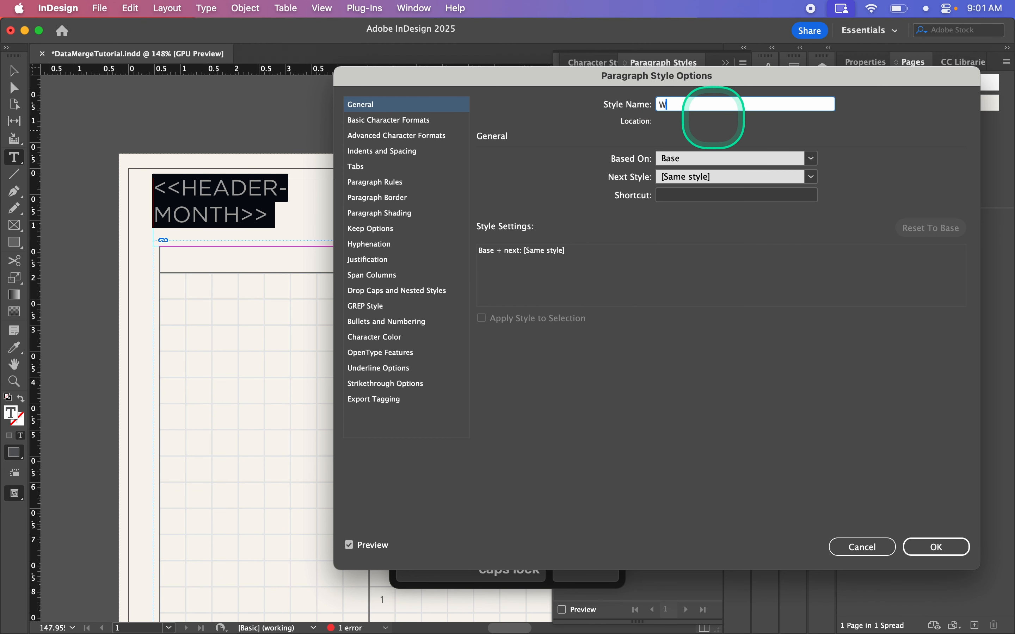
{"action": "type", "text": "eekly-Pag"}
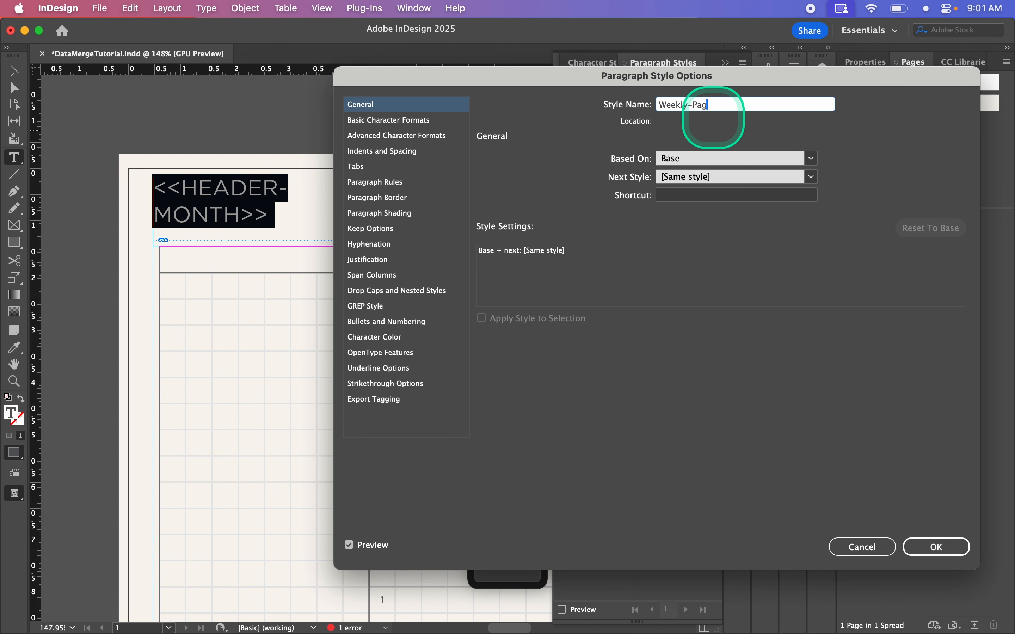
{"action": "type", "text": "e-H1"}
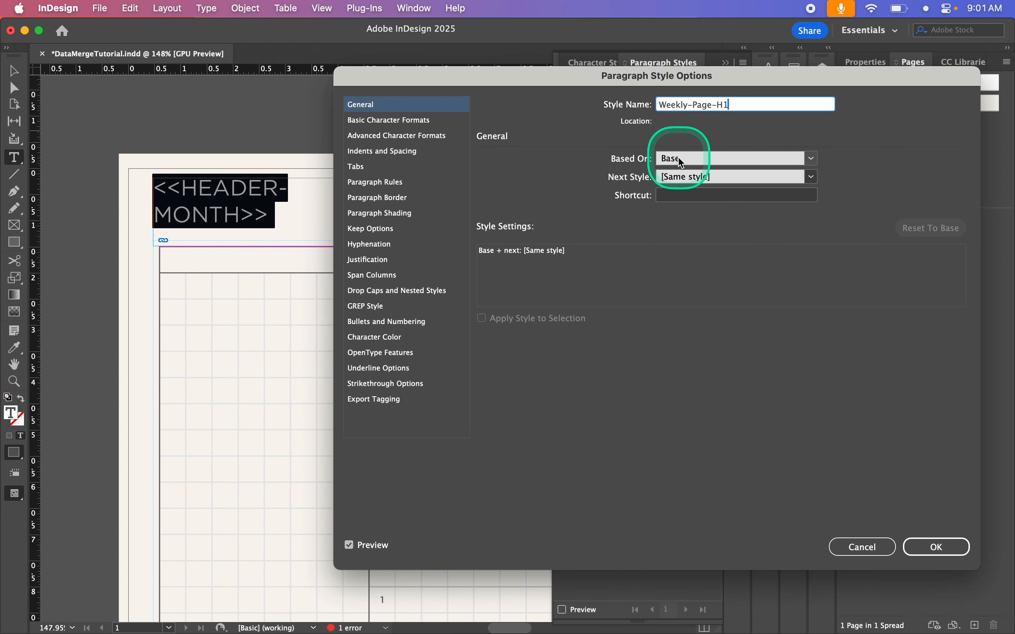
- Set the Weekly-Page-H1 style to Gotham Bold at 9 pt and save it
{"action": "left_click", "coordinate": [371, 121]}
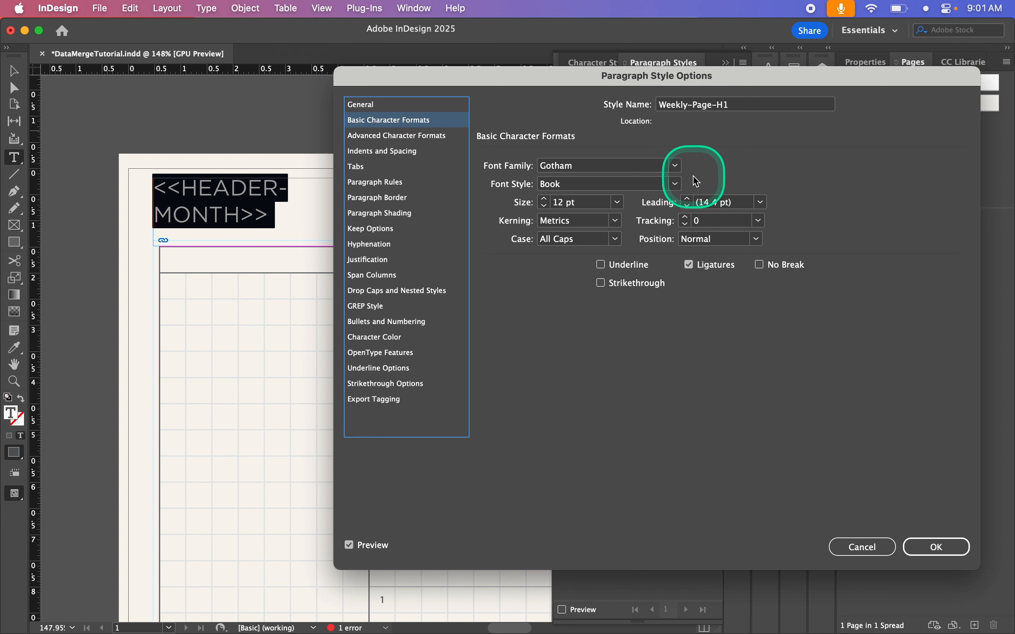
{"action": "left_click", "coordinate": [675, 184]}
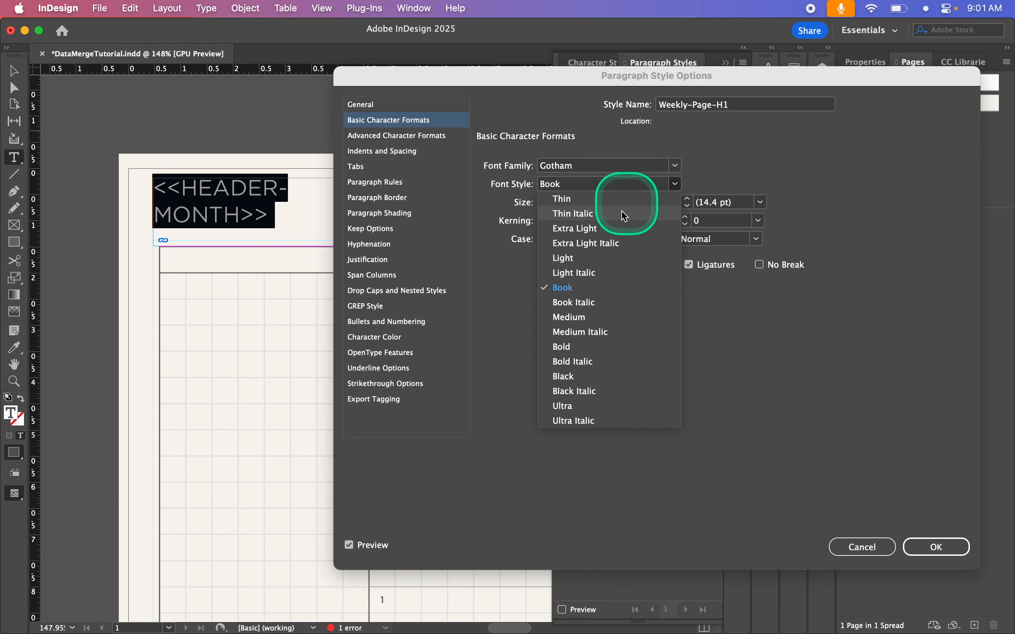
{"action": "left_click", "coordinate": [573, 347]}
{"action": "double_click", "coordinate": [563, 203]}
{"action": "type", "text": "9"}
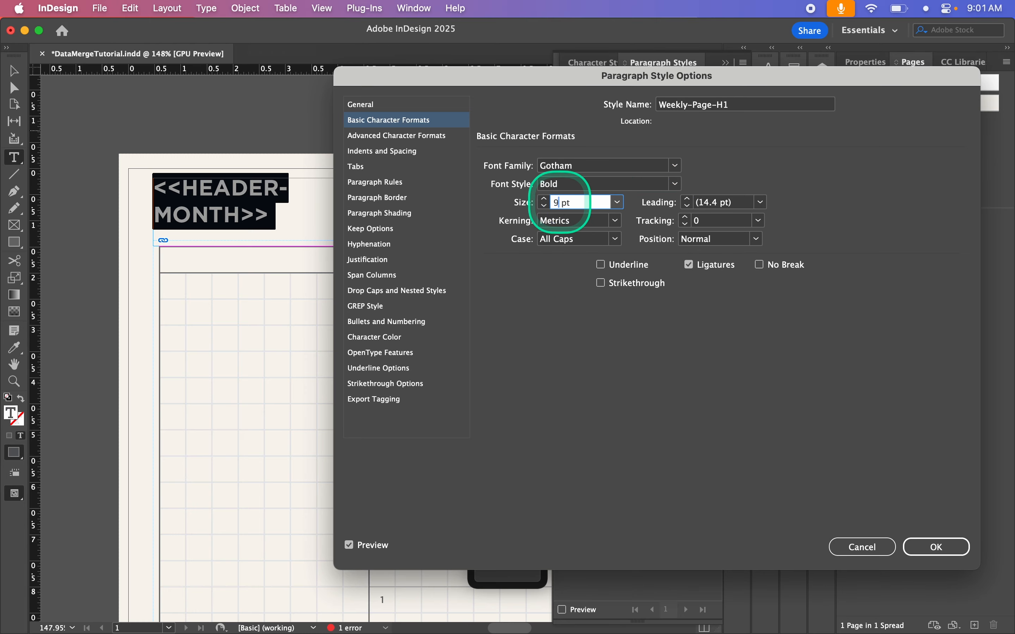
{"action": "left_click", "coordinate": [678, 184]}
{"action": "left_click", "coordinate": [679, 188]}
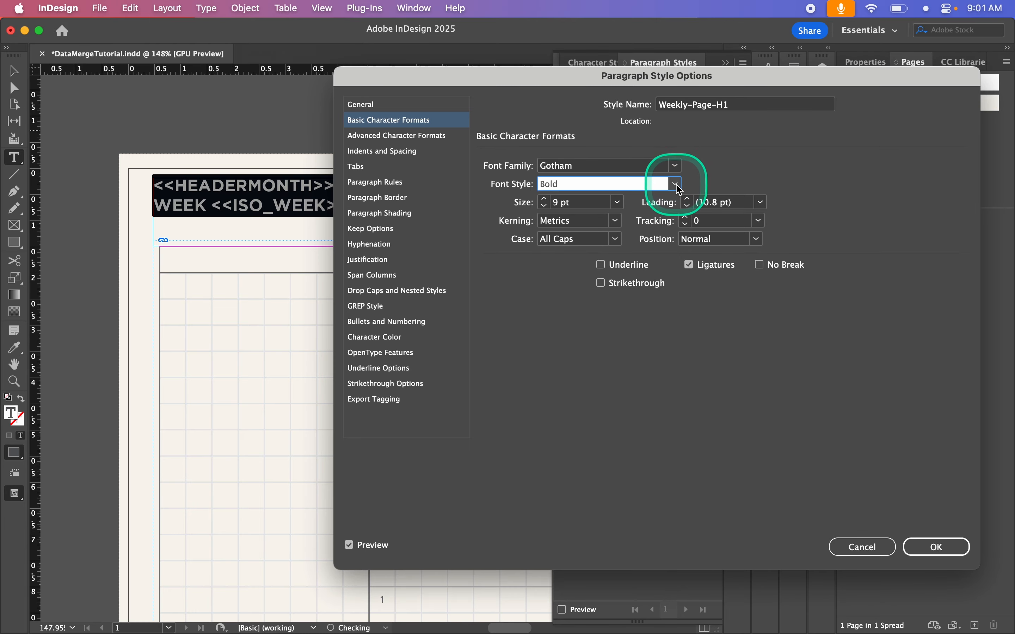
{"action": "left_click_drag", "start_coordinate": [578, 82], "coordinate": [623, 73]}
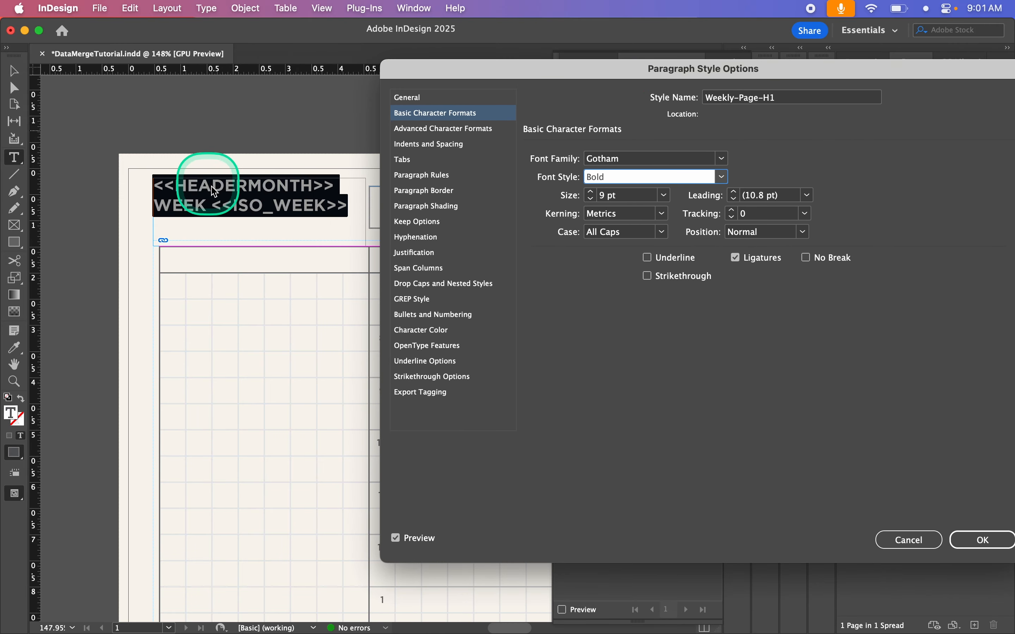
{"action": "left_click", "coordinate": [984, 540]}
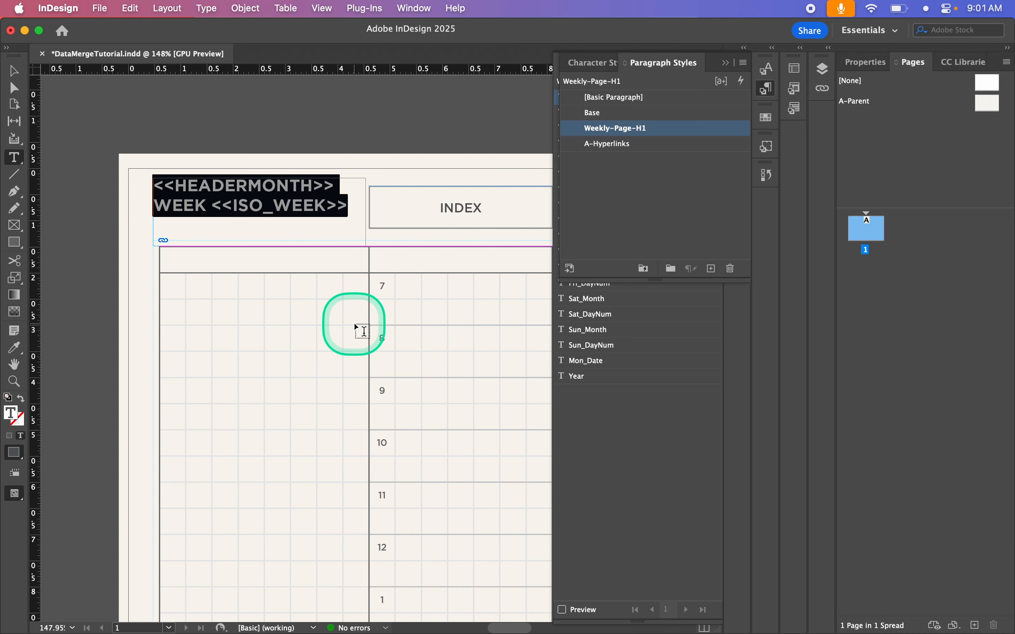
- Create a paragraph style for the "Week" line, based on Base, and name it Weekly-Page-ISO
{"action": "triple_click", "coordinate": [247, 205]}
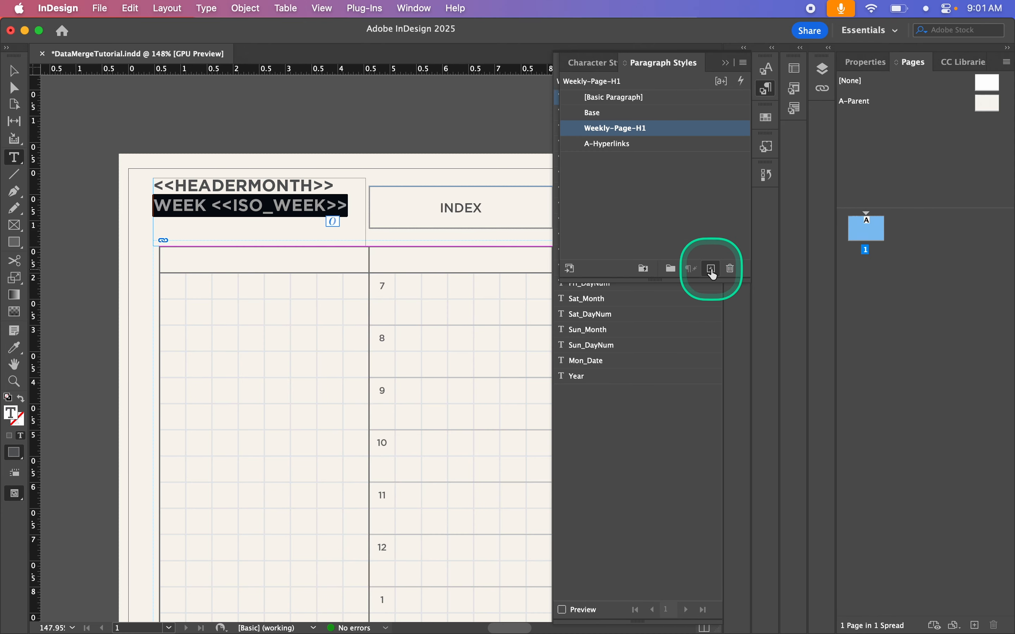
{"action": "left_click", "coordinate": [712, 268]}
{"action": "left_click", "coordinate": [653, 145]}
{"action": "double_click", "coordinate": [654, 145]}
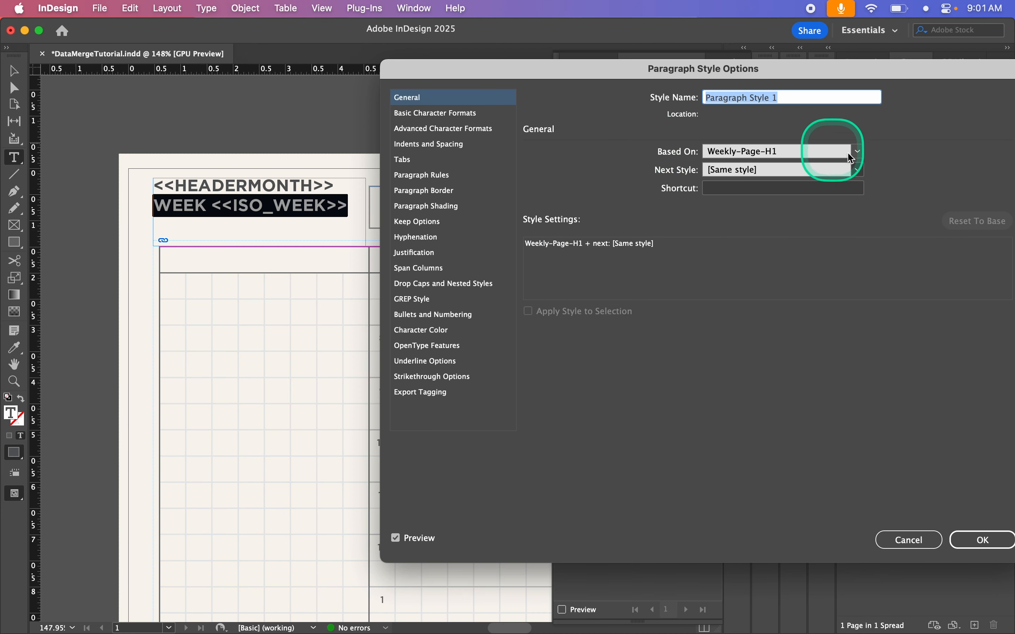
{"action": "left_click", "coordinate": [858, 152]}
{"action": "left_click", "coordinate": [733, 198]}
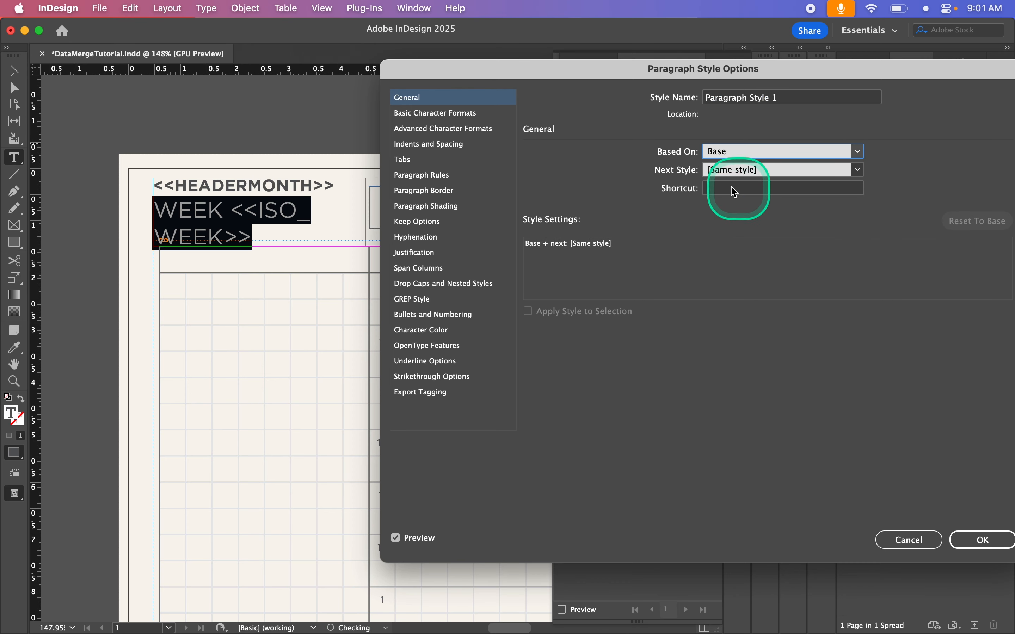
{"action": "triple_click", "coordinate": [788, 100]}
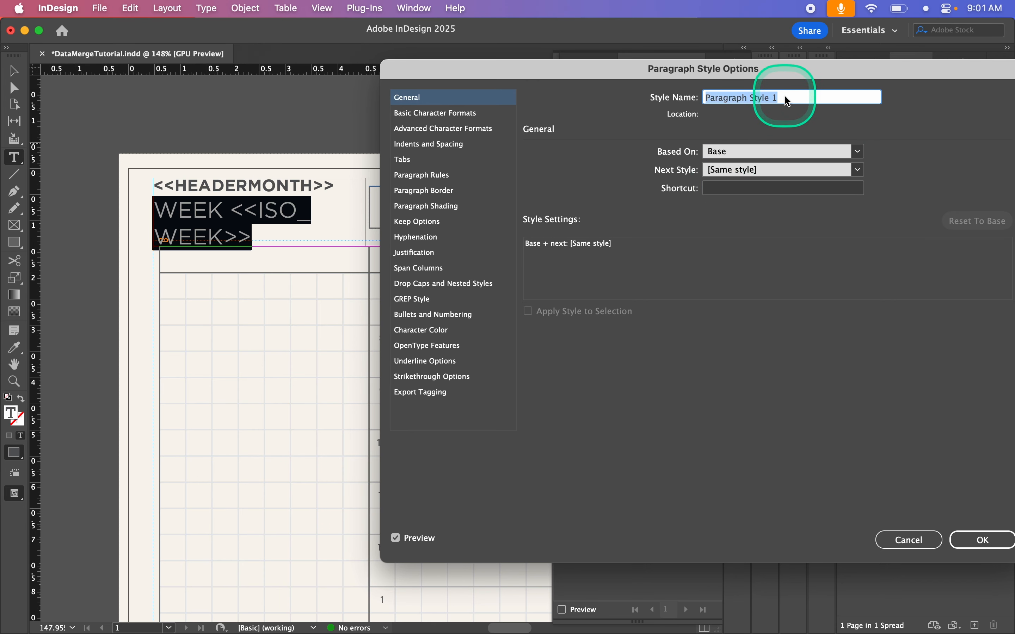
{"action": "type", "text": "Weekly"}
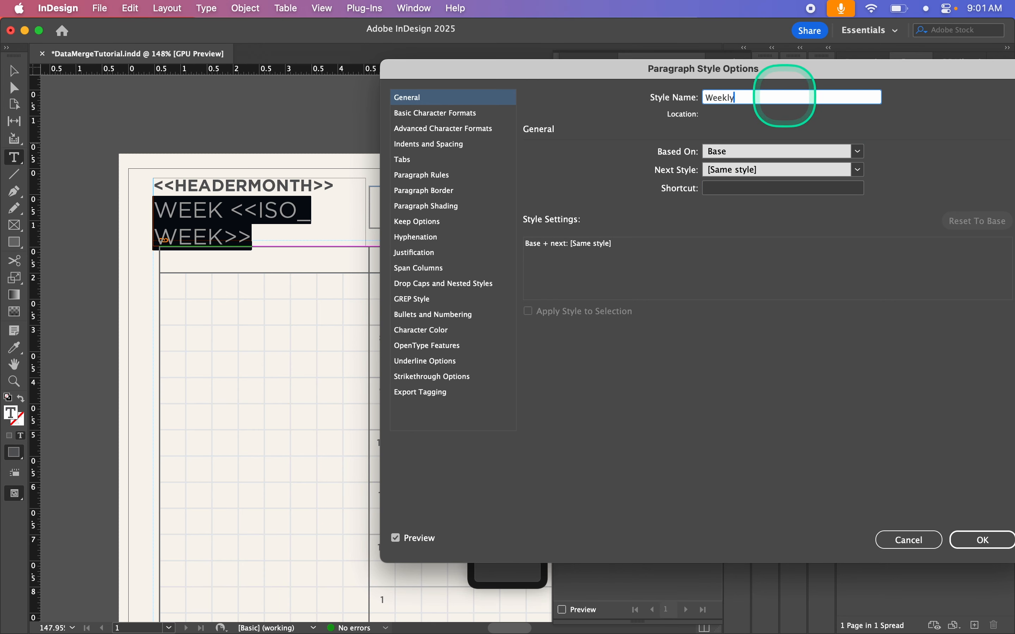
{"action": "type", "text": "-Page-"}
{"action": "key", "text": "Caps_Lock"}
{"action": "type", "text": "ISO"}
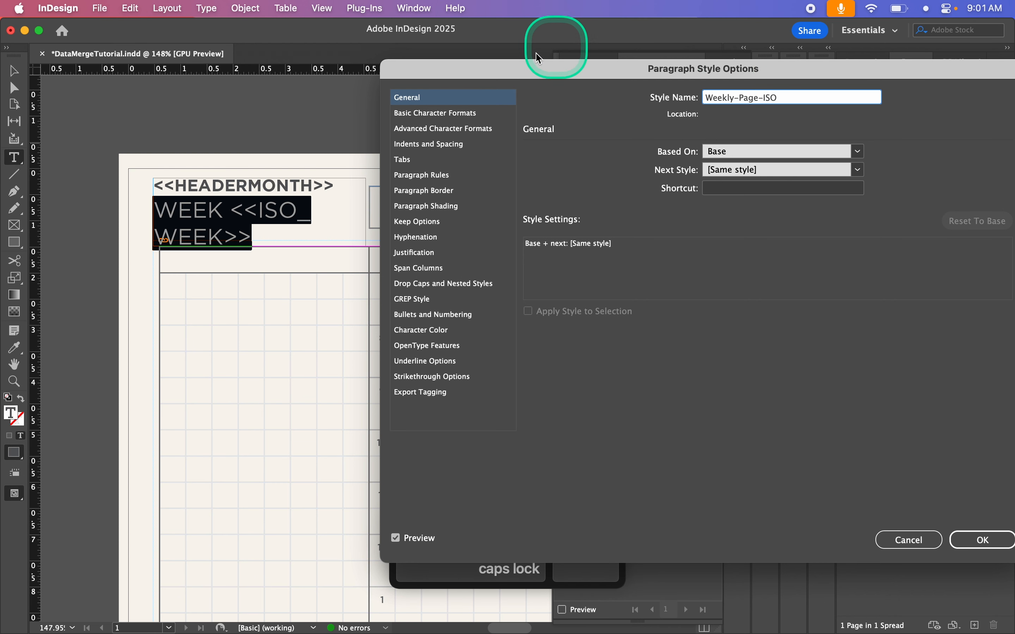
- Set the new style's font style to Medium and its size to 7 pt
{"action": "left_click", "coordinate": [448, 113]}
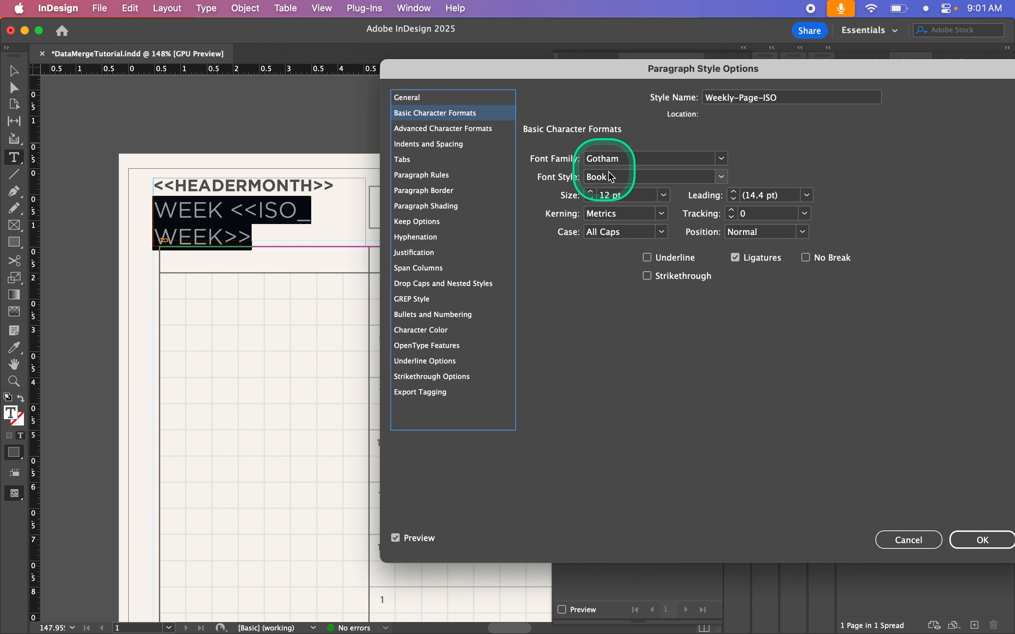
{"action": "left_click", "coordinate": [729, 182]}
{"action": "left_click", "coordinate": [621, 314]}
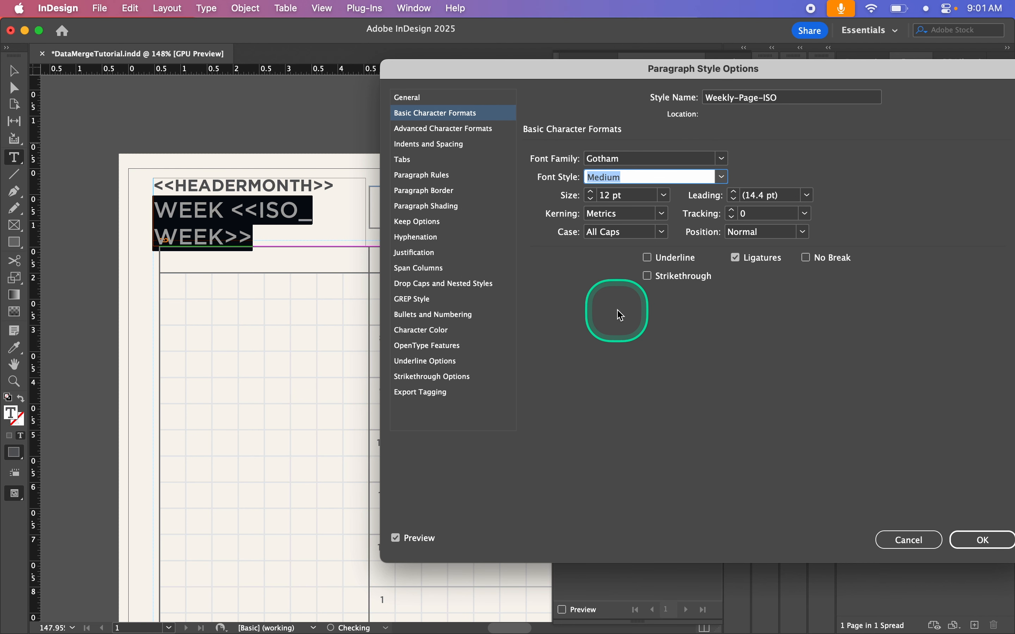
{"action": "left_click", "coordinate": [608, 200]}
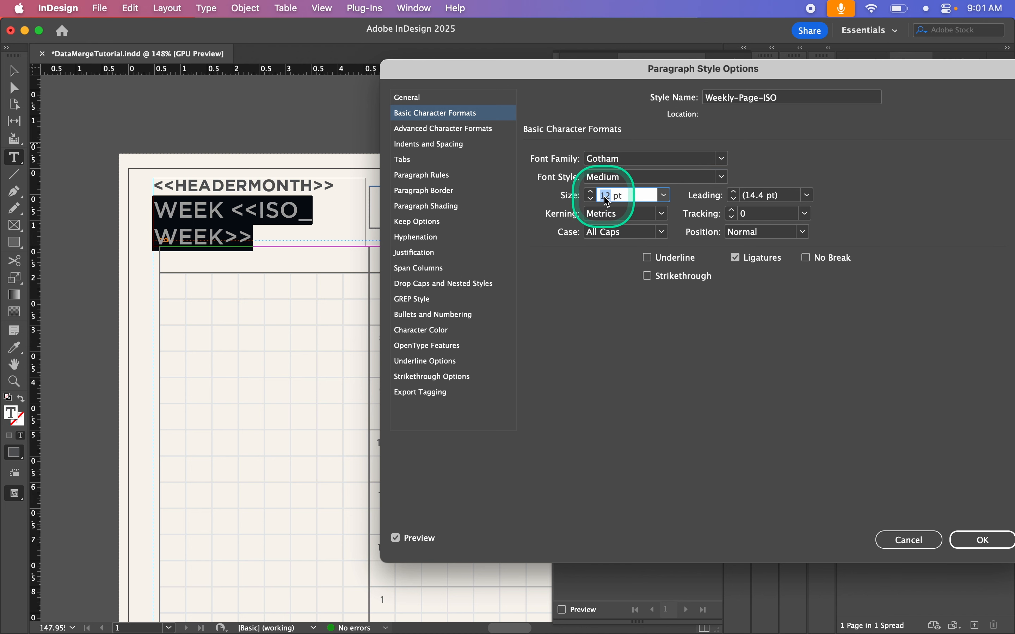
{"action": "type", "text": "7"}
- Rename the style Weekly-Page-H2, give it 0.1 cm of space before, and save it
{"action": "double_click", "coordinate": [774, 97]}
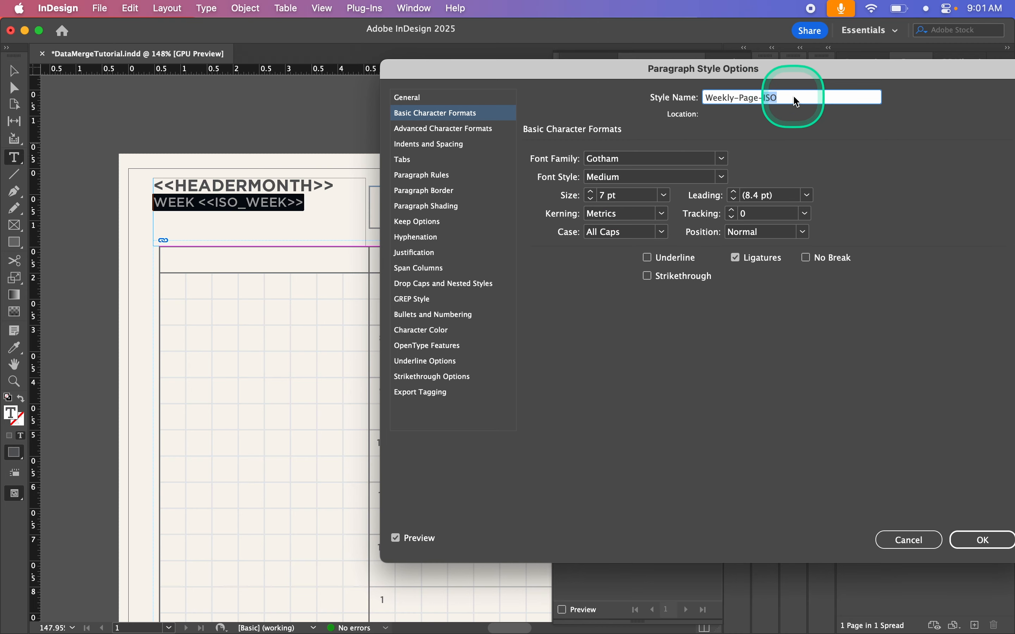
{"action": "key", "text": "Caps_Lock"}
{"action": "type", "text": "H2"}
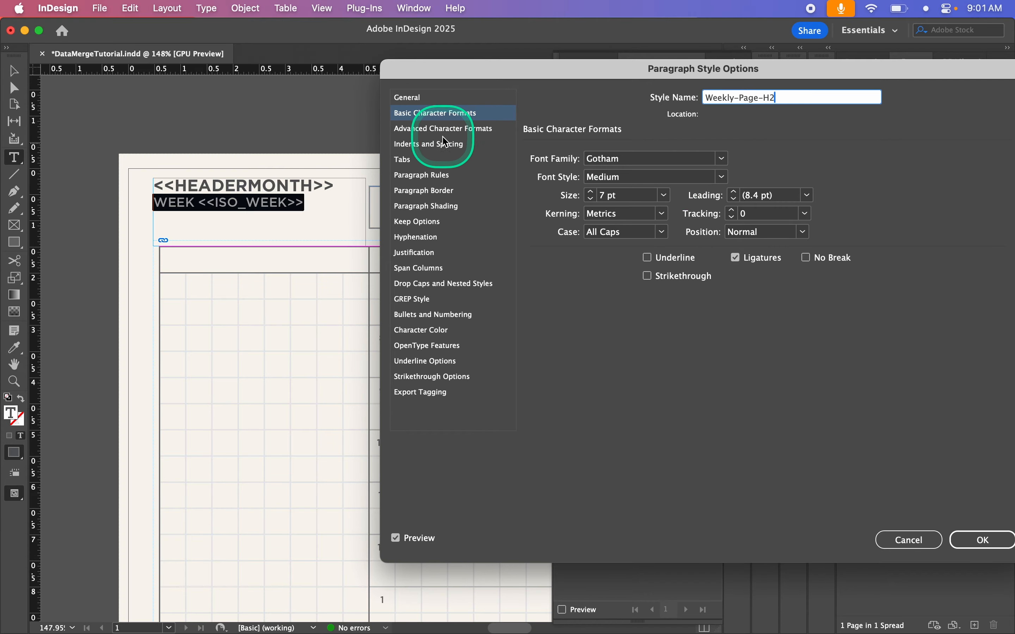
{"action": "left_click", "coordinate": [440, 147]}
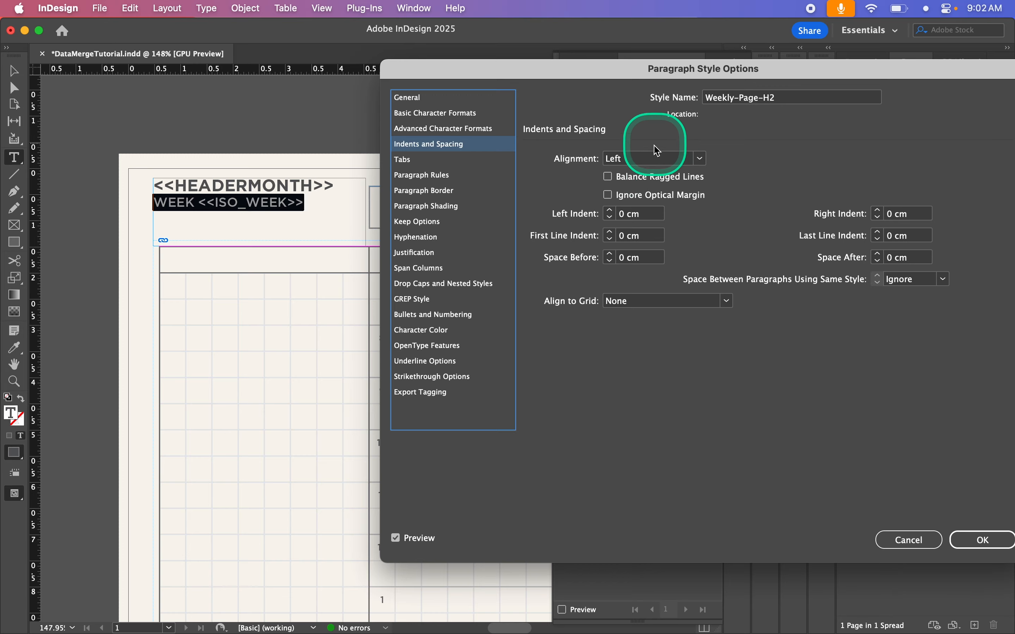
{"action": "left_click", "coordinate": [627, 257]}
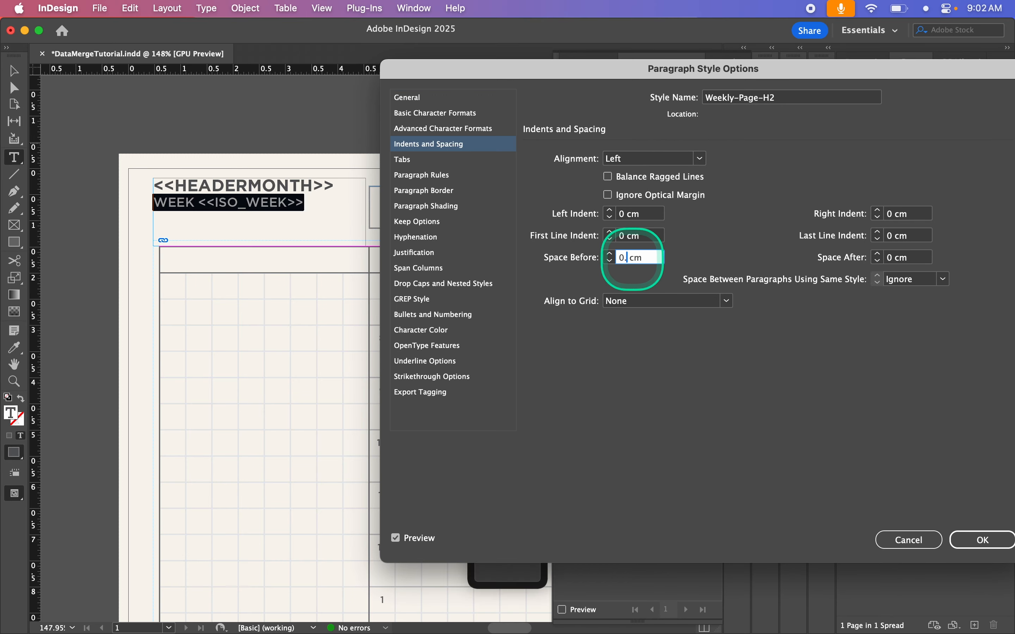
{"action": "left_click", "coordinate": [640, 236]}
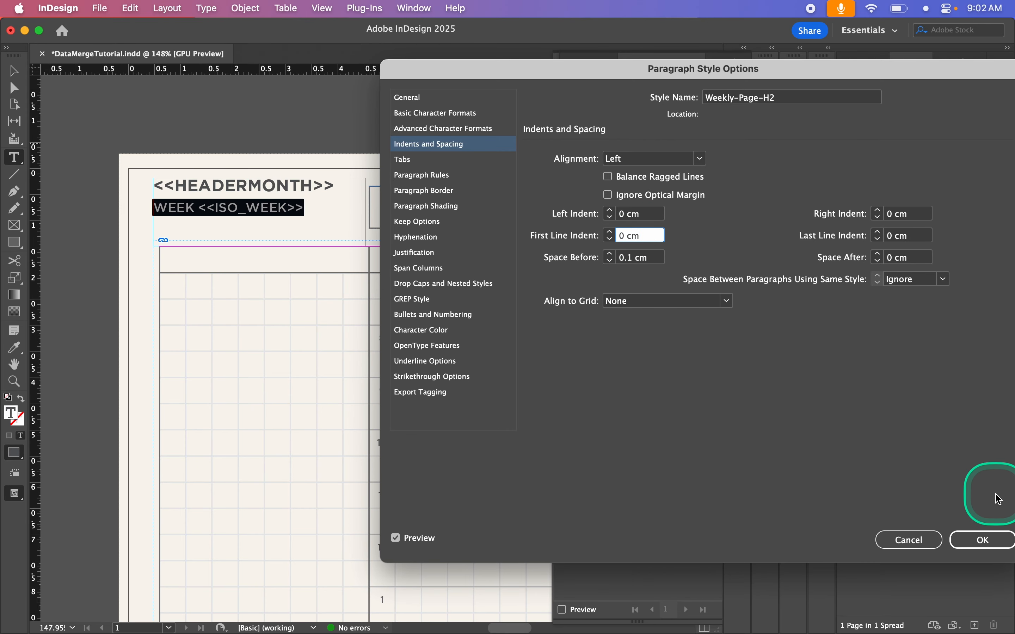
{"action": "left_click", "coordinate": [1001, 542]}
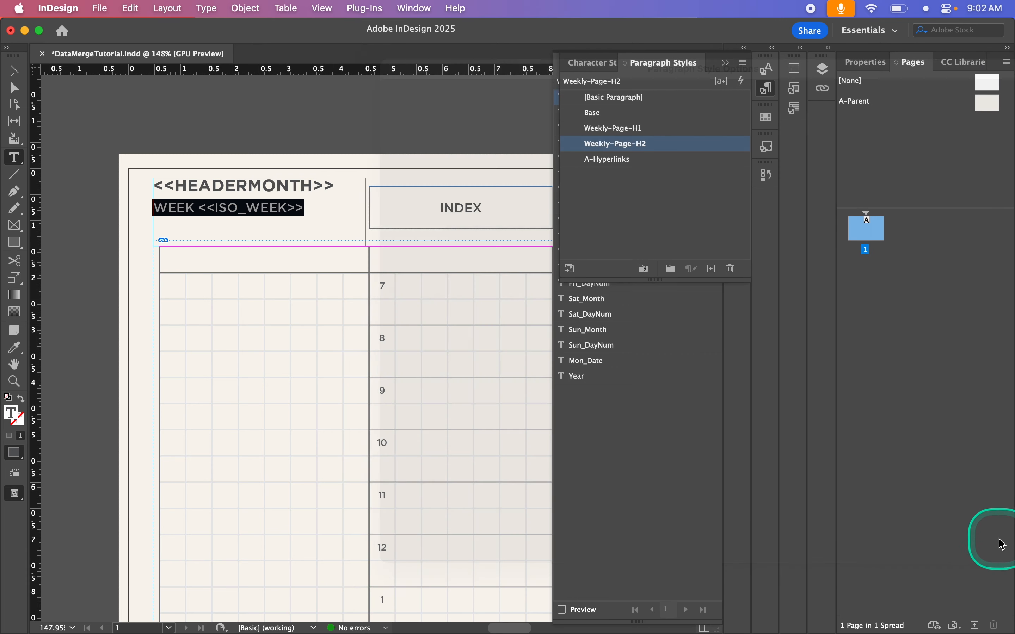
- Return to the data fields, deselect the text and preview the merged data in the header
{"action": "left_click", "coordinate": [731, 65]}
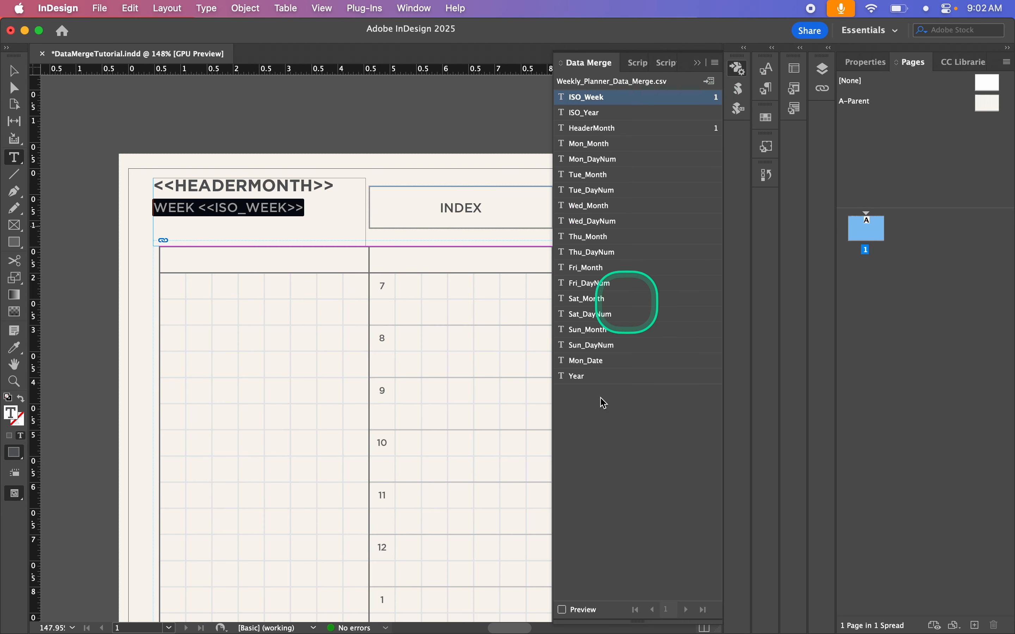
{"action": "left_click", "coordinate": [88, 274]}
{"action": "key", "text": "v"}
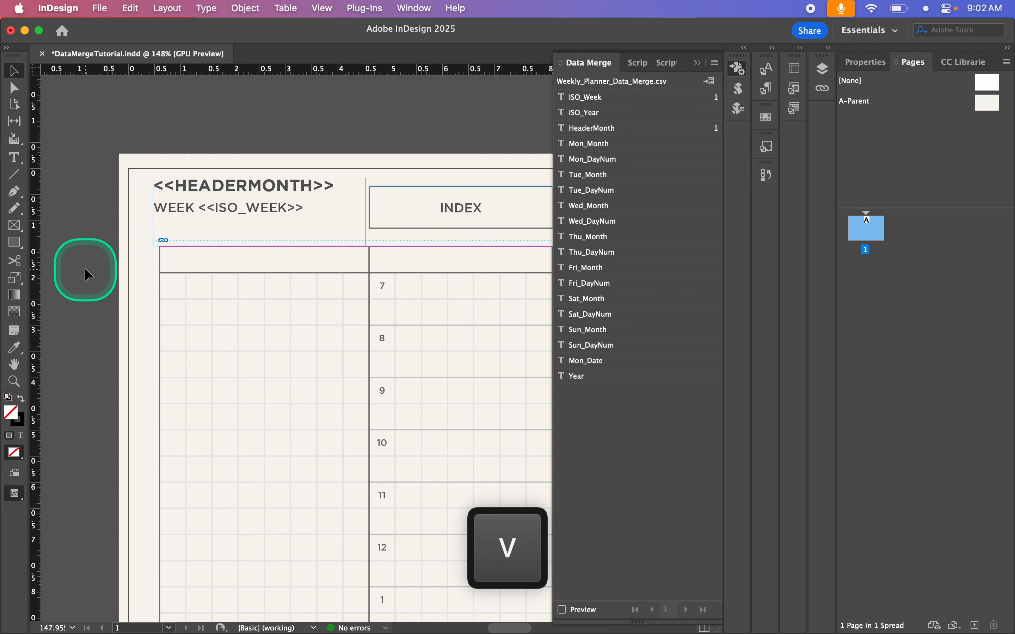
{"action": "left_click", "coordinate": [562, 610]}
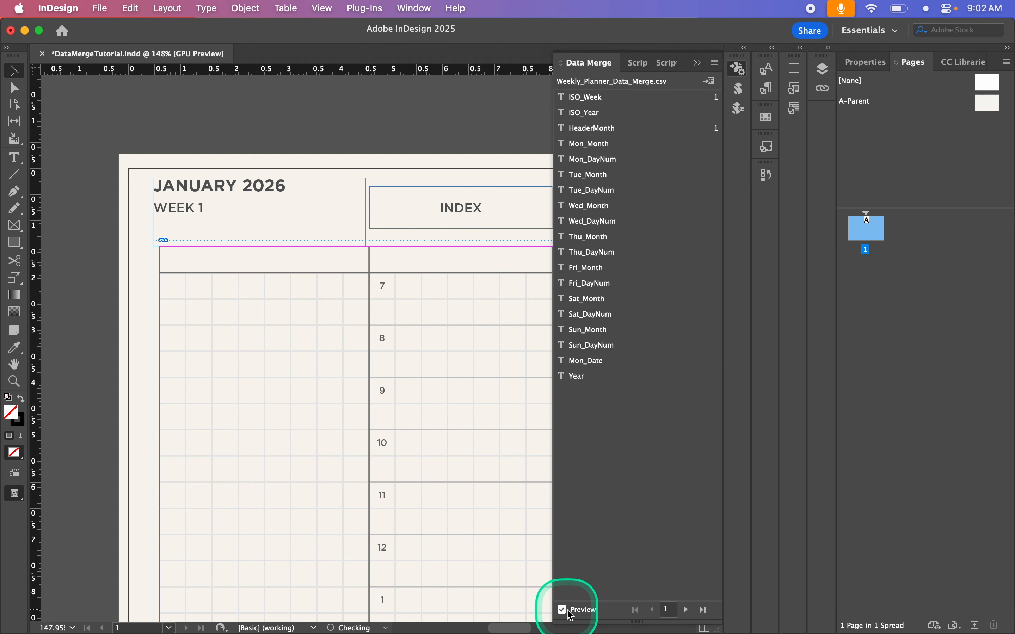
{"action": "scroll", "coordinate": [188, 417], "scroll_direction": "down", "scroll_amount": 3}
{"action": "scroll", "coordinate": [195, 193], "scroll_direction": "up", "scroll_amount": 2}
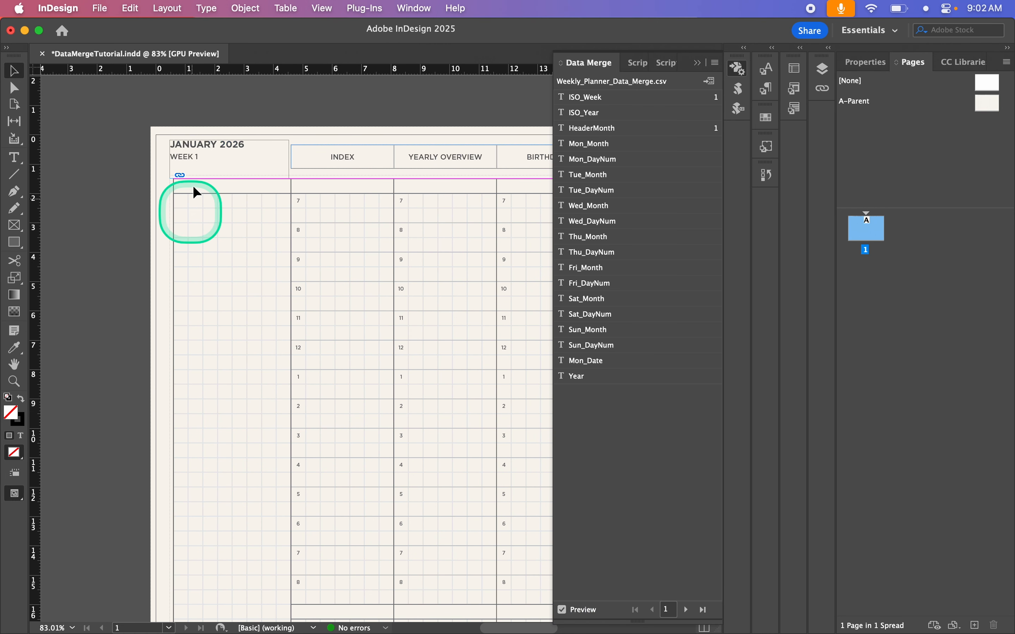
- Fit the header text frame to its content and move it down level with the top of the INDEX cell
{"action": "scroll", "coordinate": [195, 191], "scroll_direction": "up", "scroll_amount": 3}
{"action": "left_click", "coordinate": [238, 135]}
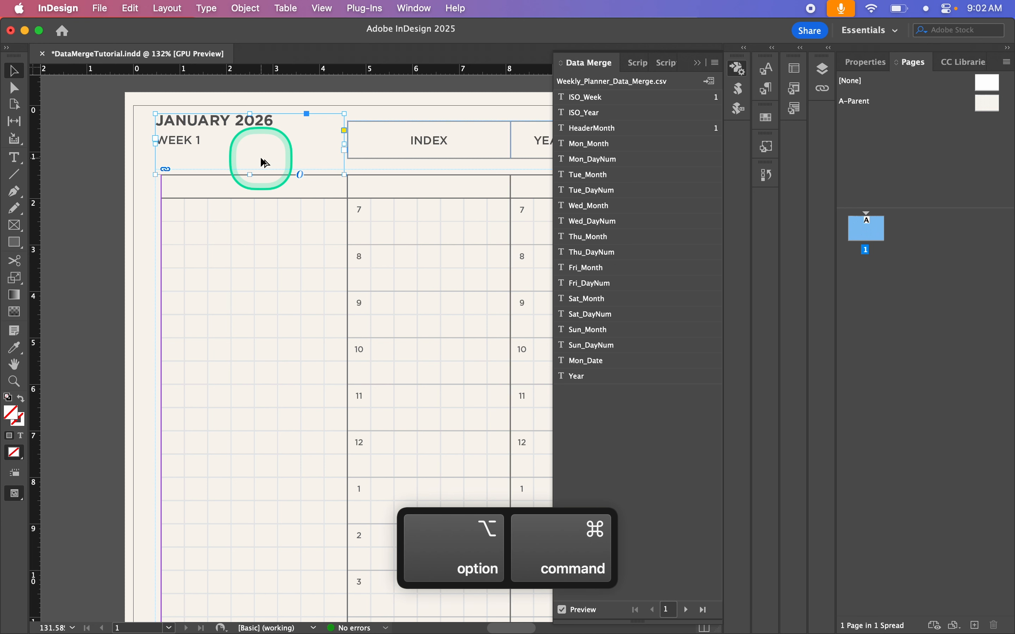
{"action": "key", "text": "alt+super+c"}
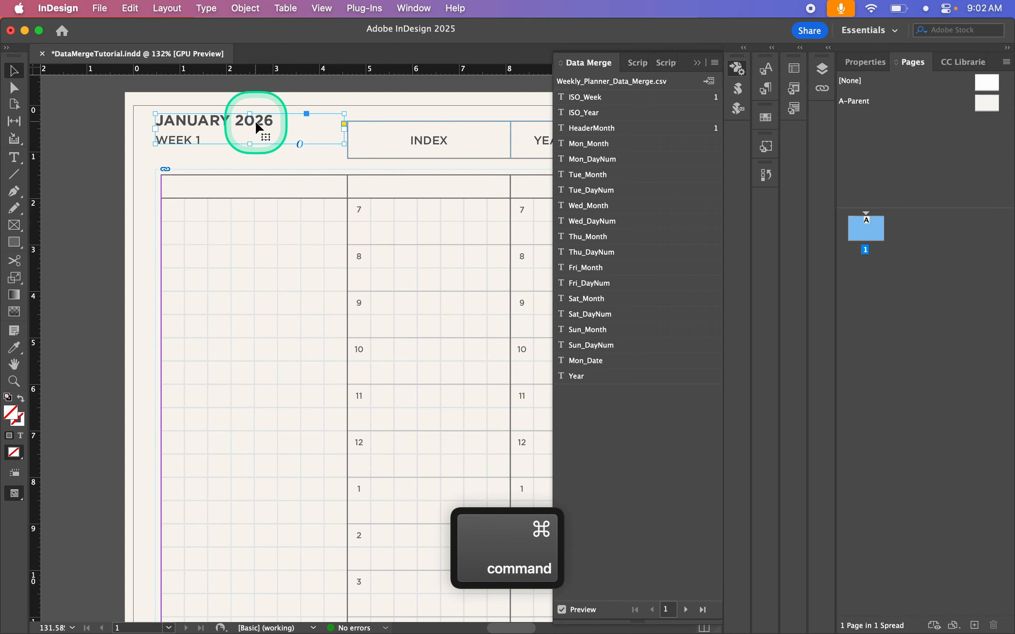
{"action": "left_click_drag", "start_coordinate": [257, 126], "coordinate": [256, 141]}
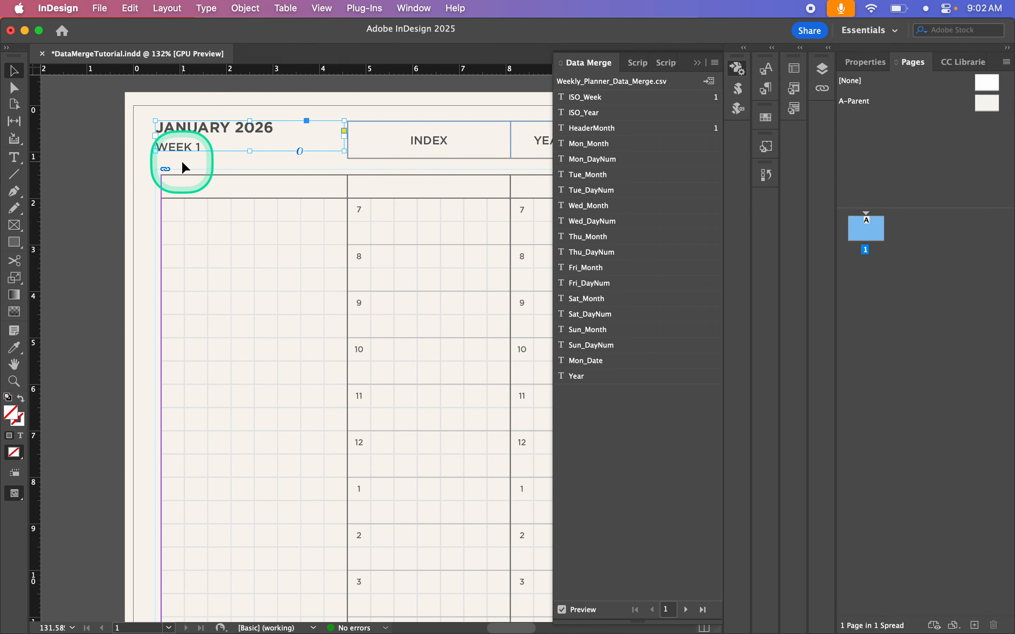
{"action": "left_click", "coordinate": [91, 175]}
- Check the header in Preview screen mode and nudge its text frame slightly further down
{"action": "scroll", "coordinate": [91, 175], "scroll_direction": "down", "scroll_amount": 2}
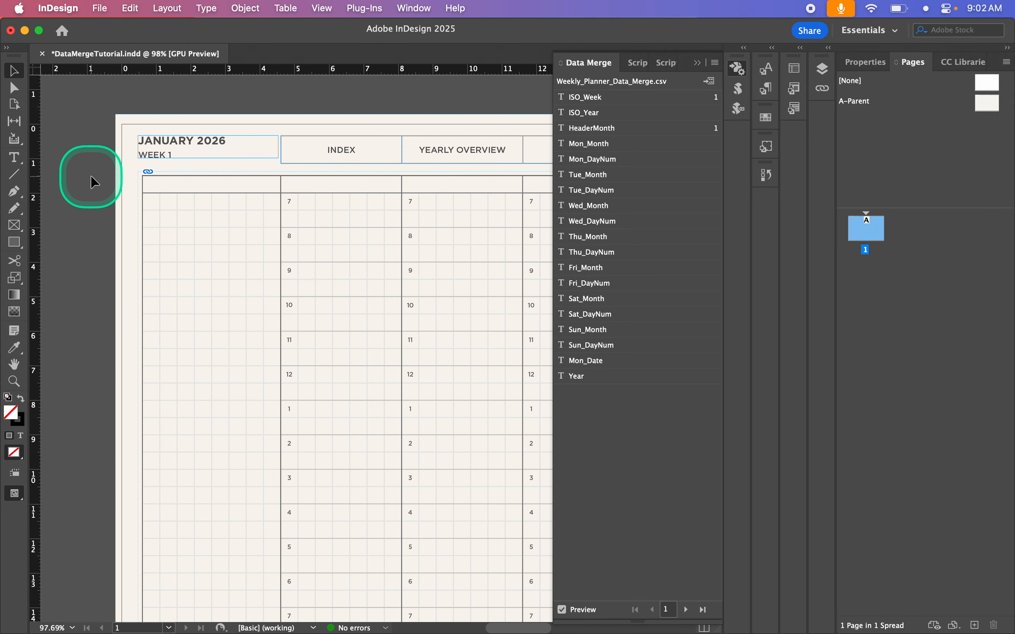
{"action": "key", "text": "w"}
{"action": "scroll", "coordinate": [90, 175], "scroll_direction": "down", "scroll_amount": 1}
{"action": "scroll", "coordinate": [90, 175], "scroll_direction": "up", "scroll_amount": 2}
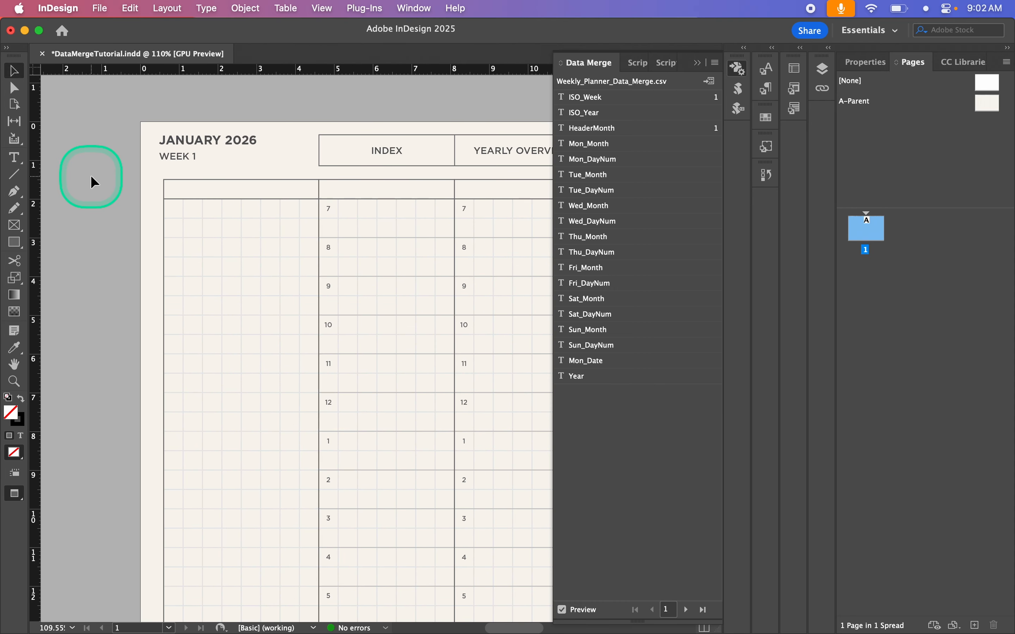
{"action": "scroll", "coordinate": [243, 102], "scroll_direction": "up", "scroll_amount": 3}
{"action": "left_click", "coordinate": [198, 171]}
{"action": "key", "text": "w"}
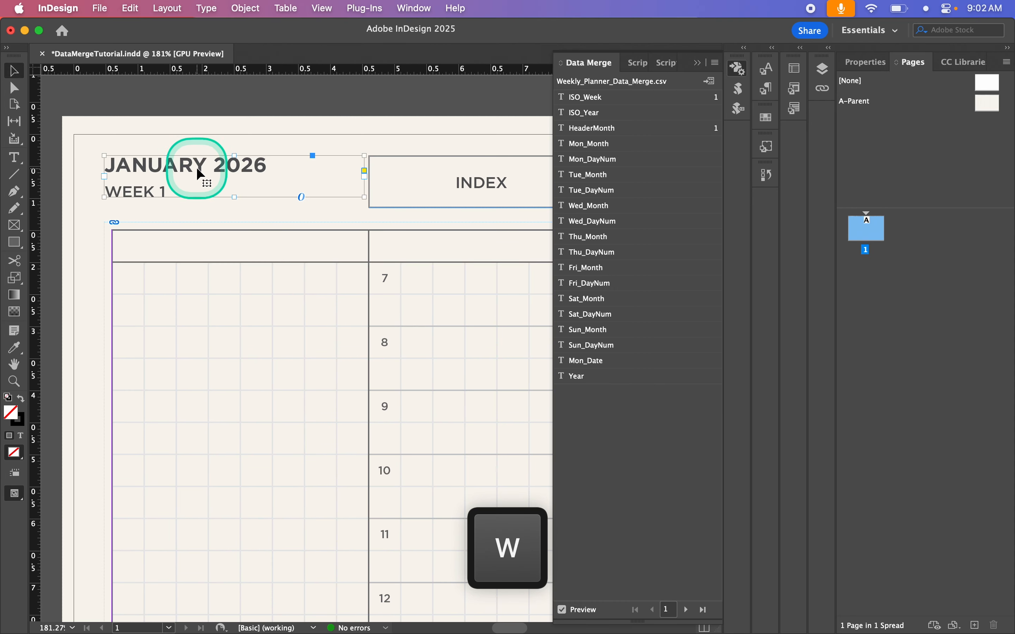
{"action": "key", "text": "Down"}
{"action": "key", "text": "Down"}
{"action": "left_click", "coordinate": [234, 147]}
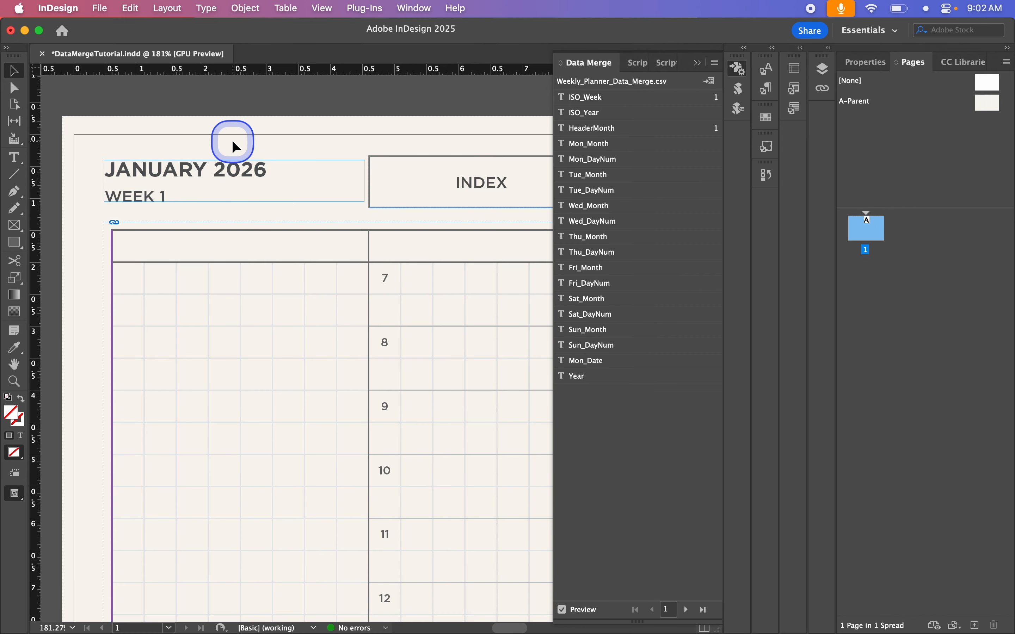
- Nudge the header text frame right to roughly line up with the grid's left edge, checking it in Preview screen mode
{"action": "key", "text": "w"}
{"action": "scroll", "coordinate": [234, 147], "scroll_direction": "down", "scroll_amount": 3}
{"action": "scroll", "coordinate": [234, 147], "scroll_direction": "up", "scroll_amount": 1}
{"action": "left_click", "coordinate": [206, 158]}
{"action": "key", "text": "w"}
{"action": "key", "text": "shift+Right"}
{"action": "key", "text": "Left"}
{"action": "key", "text": "Left"}
{"action": "key", "text": "Left"}
{"action": "key", "text": "Right"}
{"action": "key", "text": "w"}
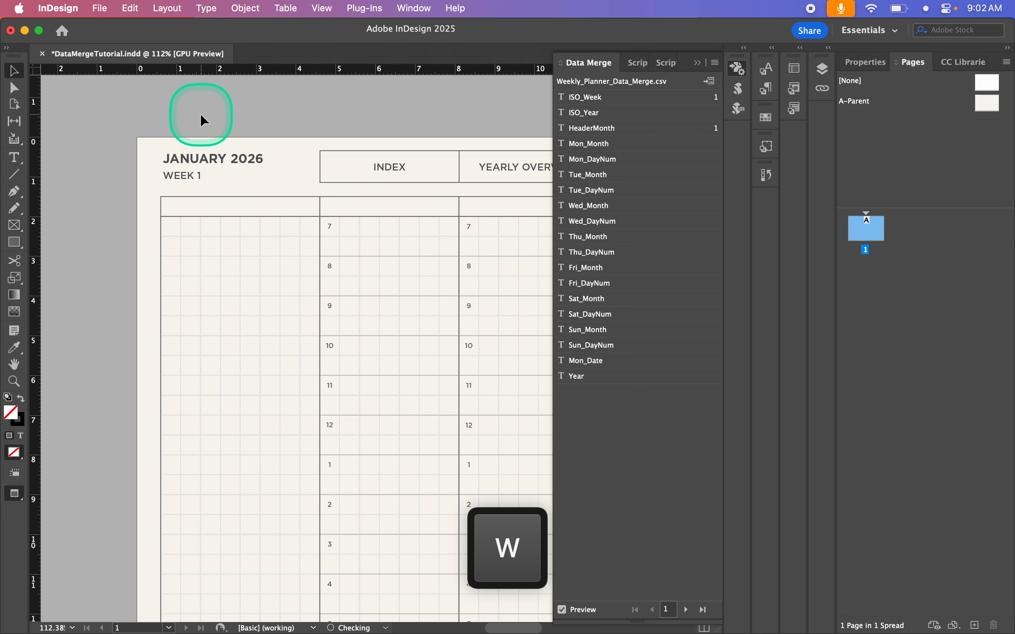
{"action": "scroll", "coordinate": [203, 120], "scroll_direction": "down", "scroll_amount": 4}
{"action": "scroll", "coordinate": [202, 121], "scroll_direction": "up", "scroll_amount": 2}
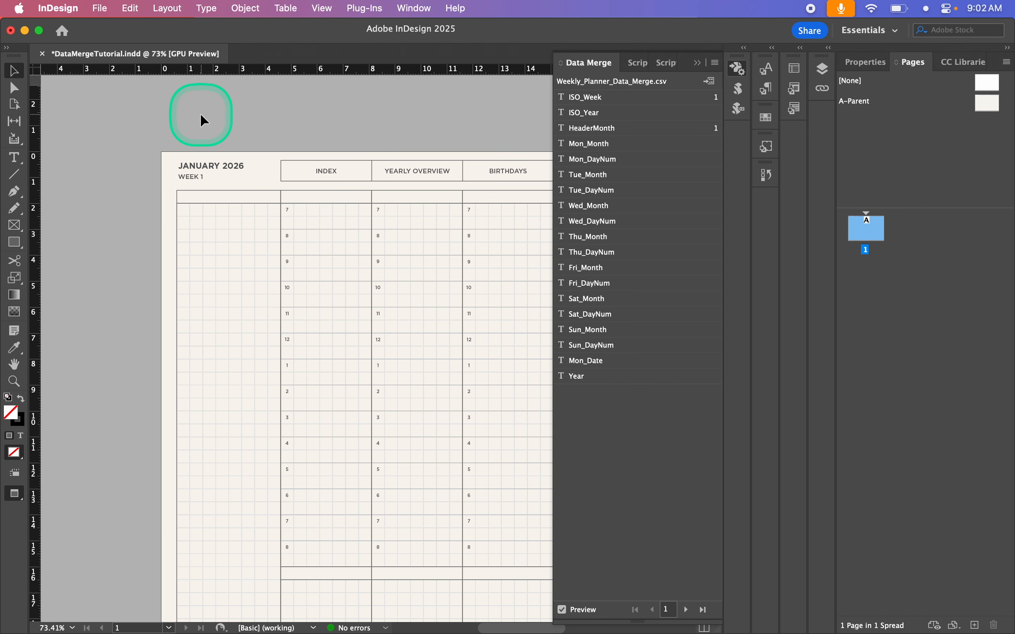
{"action": "key", "text": "w"}
{"action": "scroll", "coordinate": [267, 245], "scroll_direction": "up", "scroll_amount": 2}
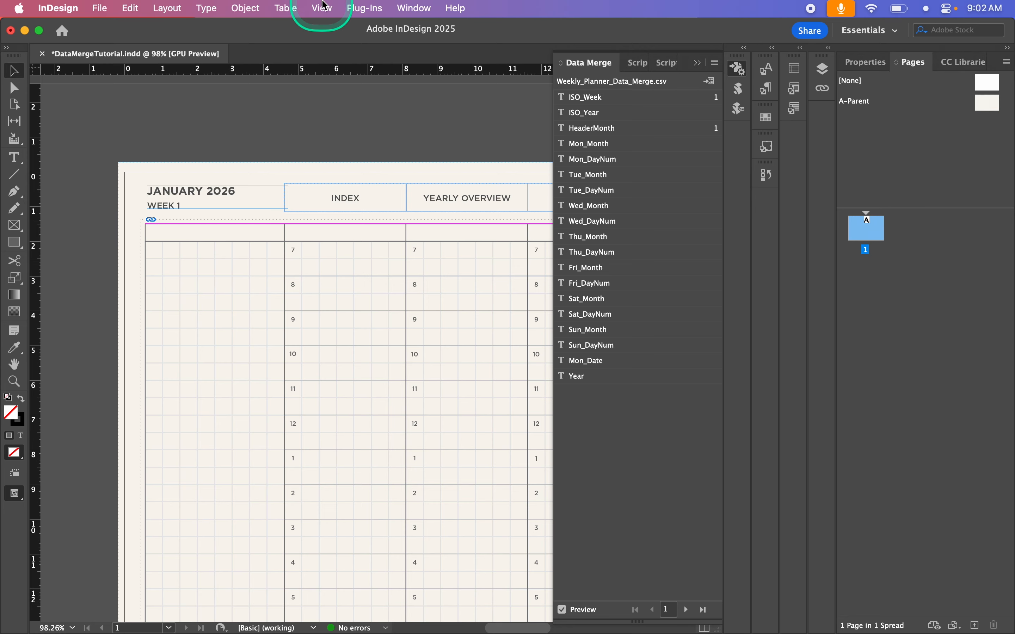
- Create a table with 1 body row and 8 columns, placing it over the grid's empty day-header row
{"action": "left_click", "coordinate": [296, 13]}
{"action": "left_click", "coordinate": [296, 30]}
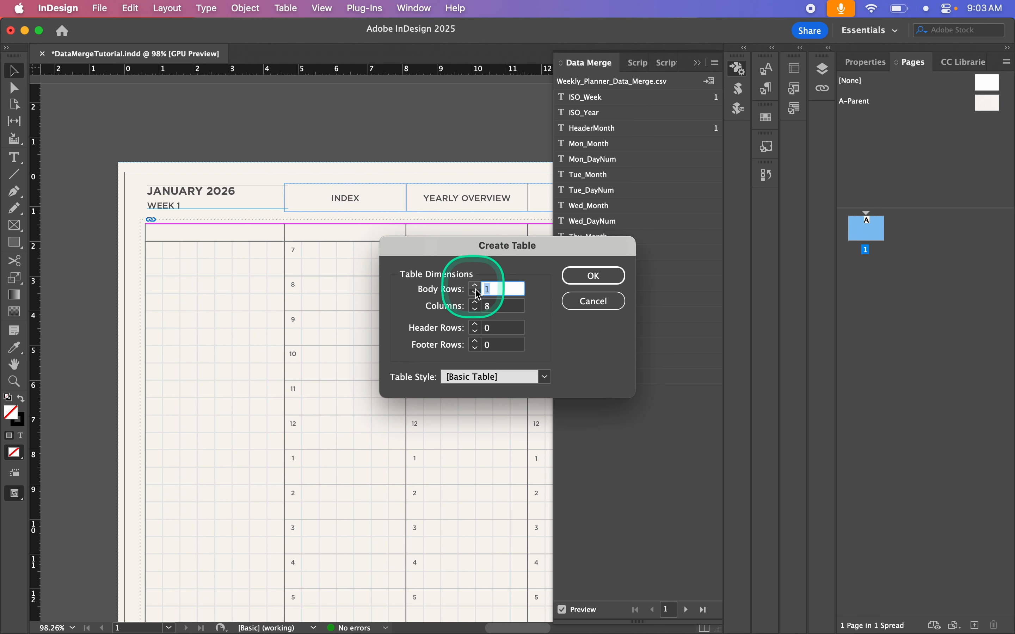
{"action": "left_click", "coordinate": [594, 277]}
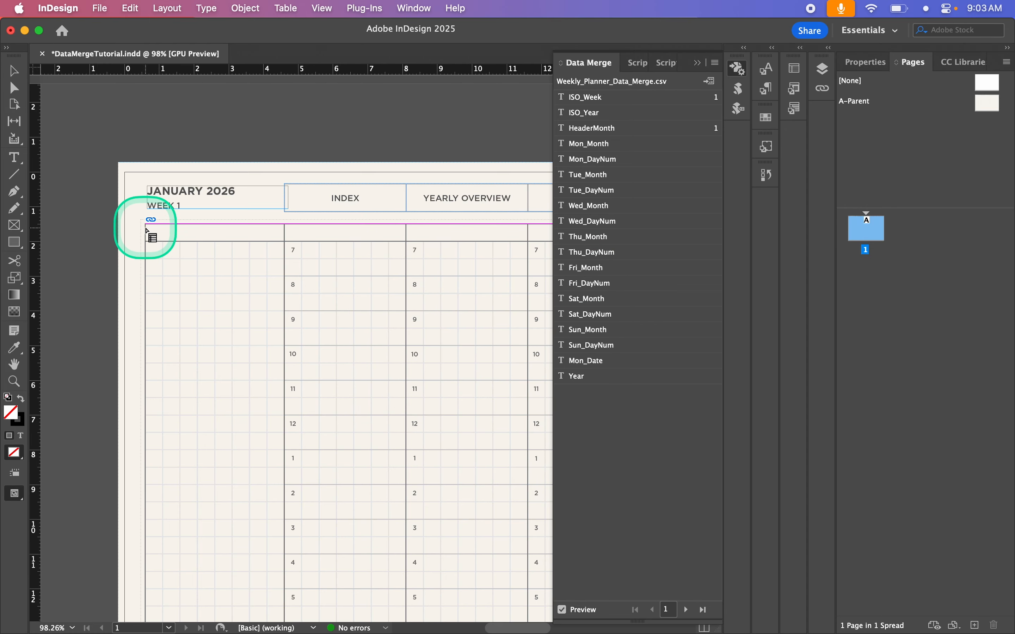
{"action": "mouse_move", "coordinate": [145, 225]}
{"action": "left_mouse_down"}
{"action": "mouse_move", "coordinate": [580, 242]}
{"action": "mouse_move", "coordinate": [589, 252]}
{"action": "mouse_move", "coordinate": [764, 245]}
{"action": "mouse_move", "coordinate": [593, 254]}
{"action": "mouse_move", "coordinate": [600, 237]}
{"action": "mouse_move", "coordinate": [544, 245]}
{"action": "left_mouse_up"}
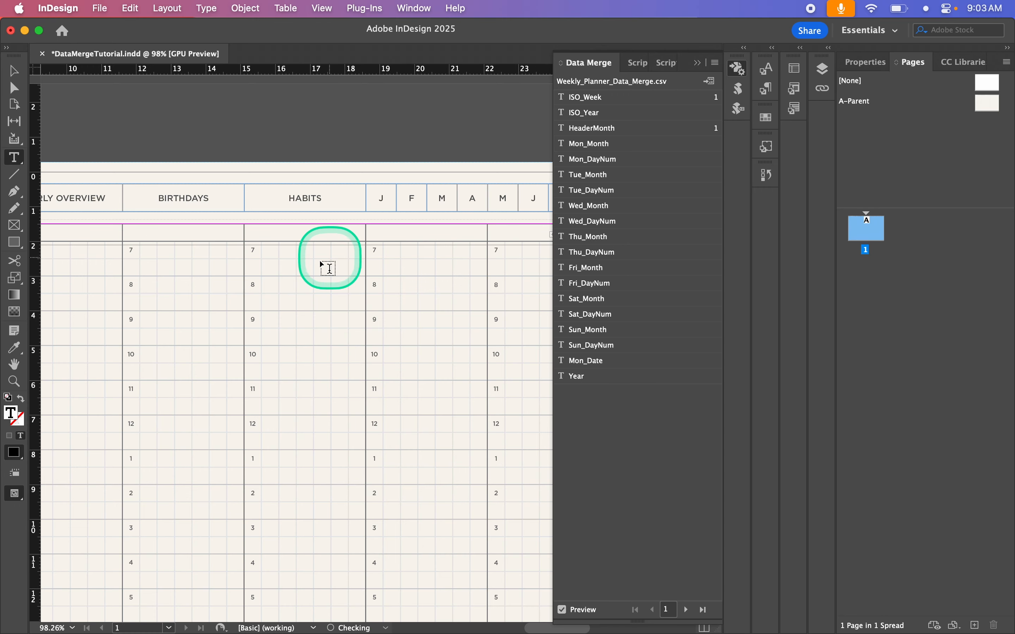
- Collapse the data merge fields and enlarge the table's text frame to span the full width of the planner grid
{"action": "left_click", "coordinate": [699, 64]}
{"action": "scroll", "coordinate": [430, 279], "scroll_direction": "down", "scroll_amount": 5}
{"action": "scroll", "coordinate": [438, 287], "scroll_direction": "left", "scroll_amount": 10}
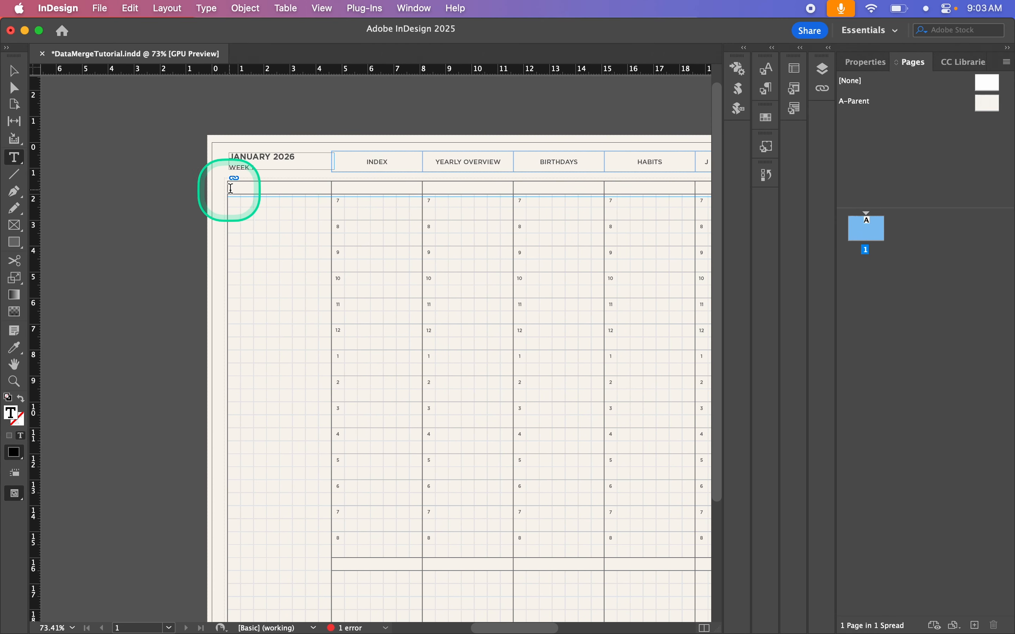
{"action": "key", "text": "v"}
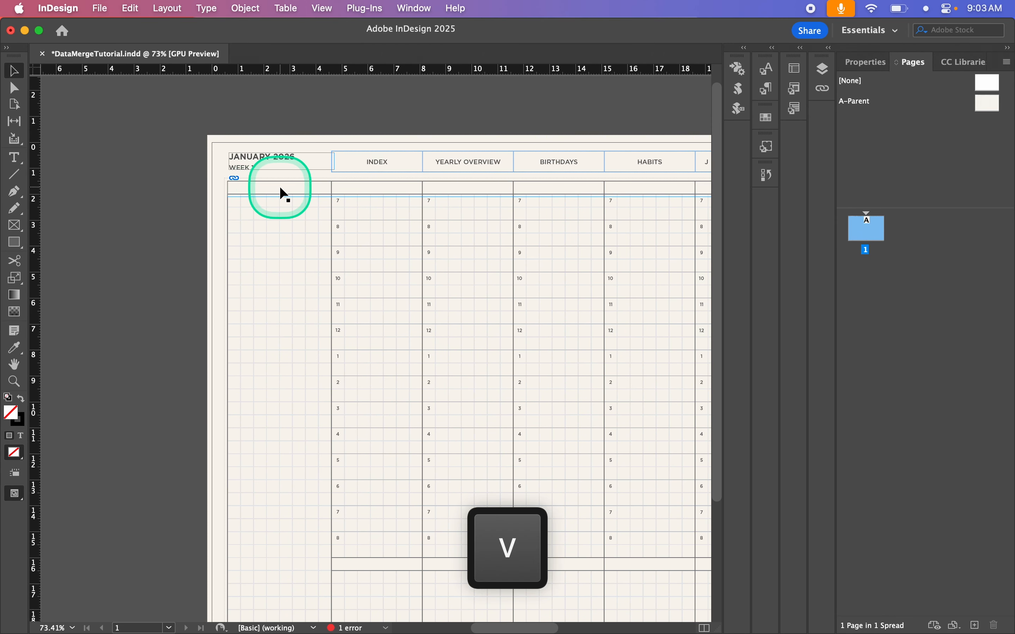
{"action": "scroll", "coordinate": [293, 197], "scroll_direction": "right", "scroll_amount": 10}
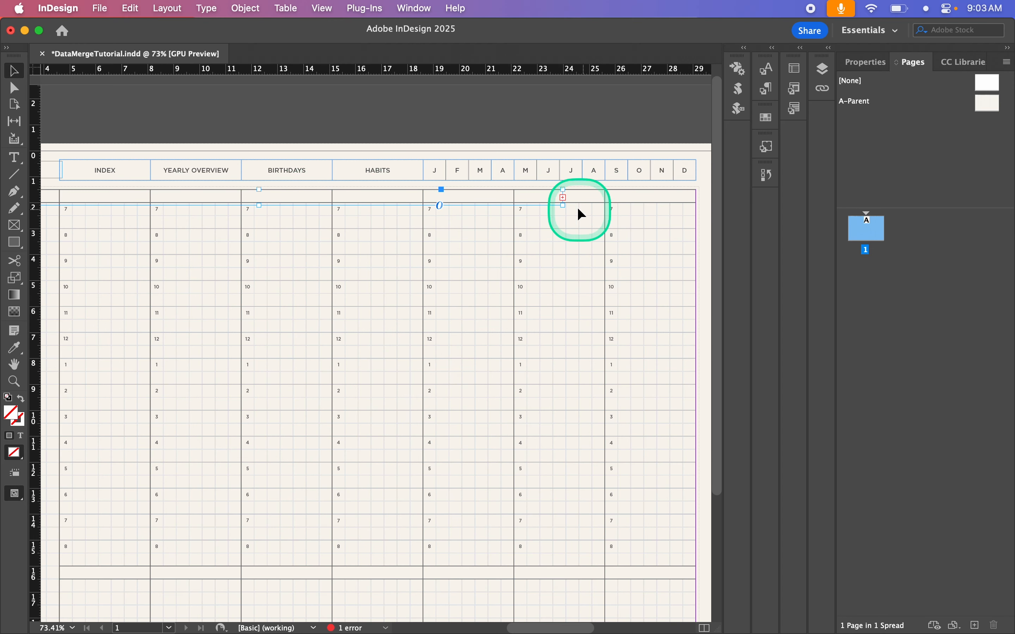
{"action": "left_click_drag", "start_coordinate": [563, 206], "coordinate": [703, 224]}
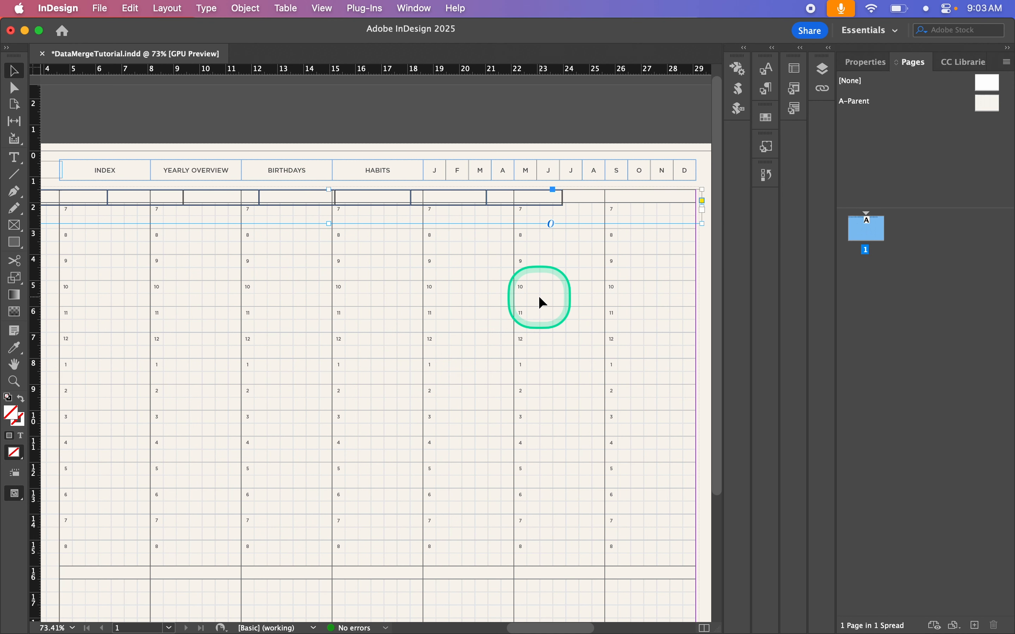
{"action": "scroll", "coordinate": [545, 298], "scroll_direction": "left", "scroll_amount": 7}
{"action": "scroll", "coordinate": [545, 298], "scroll_direction": "right", "scroll_amount": 5}
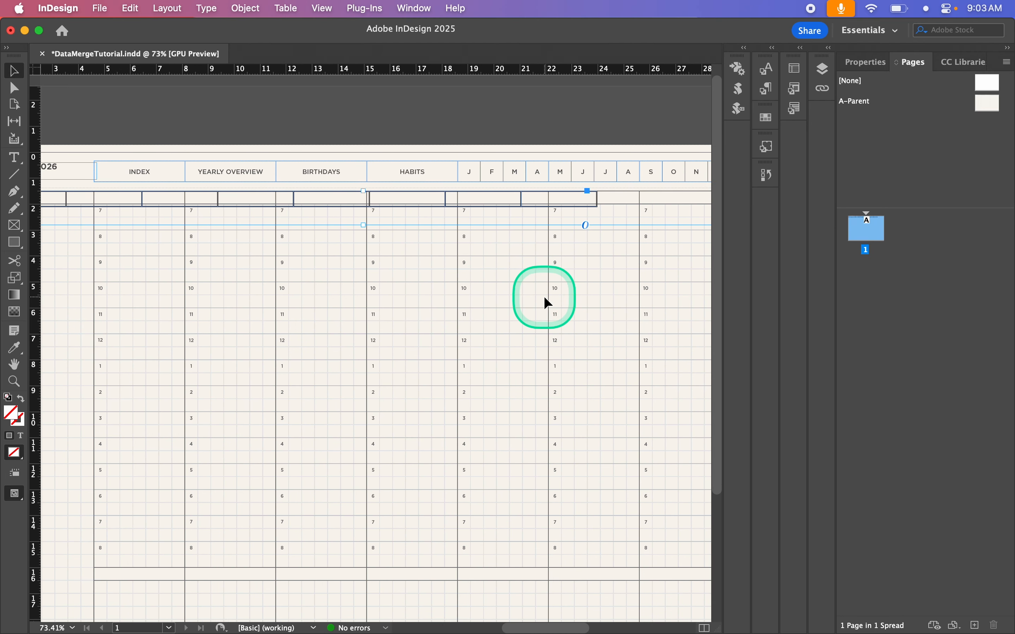
{"action": "scroll", "coordinate": [546, 302], "scroll_direction": "down", "scroll_amount": 1}
{"action": "scroll", "coordinate": [360, 328], "scroll_direction": "left", "scroll_amount": 3}
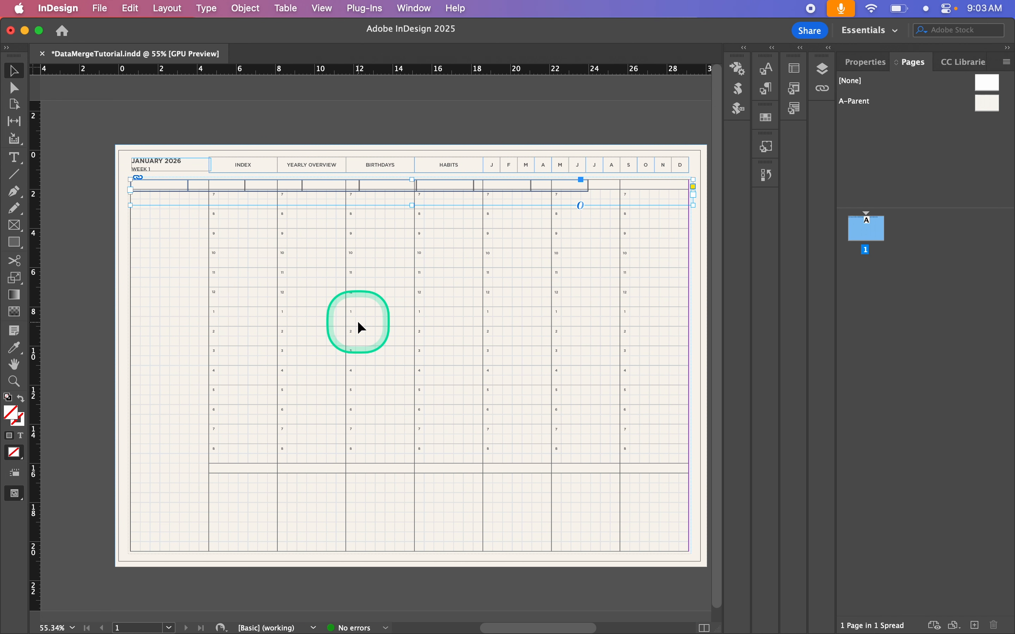
- Select the whole table and set its row height to exactly 0.5 cm
{"action": "key", "text": "t"}
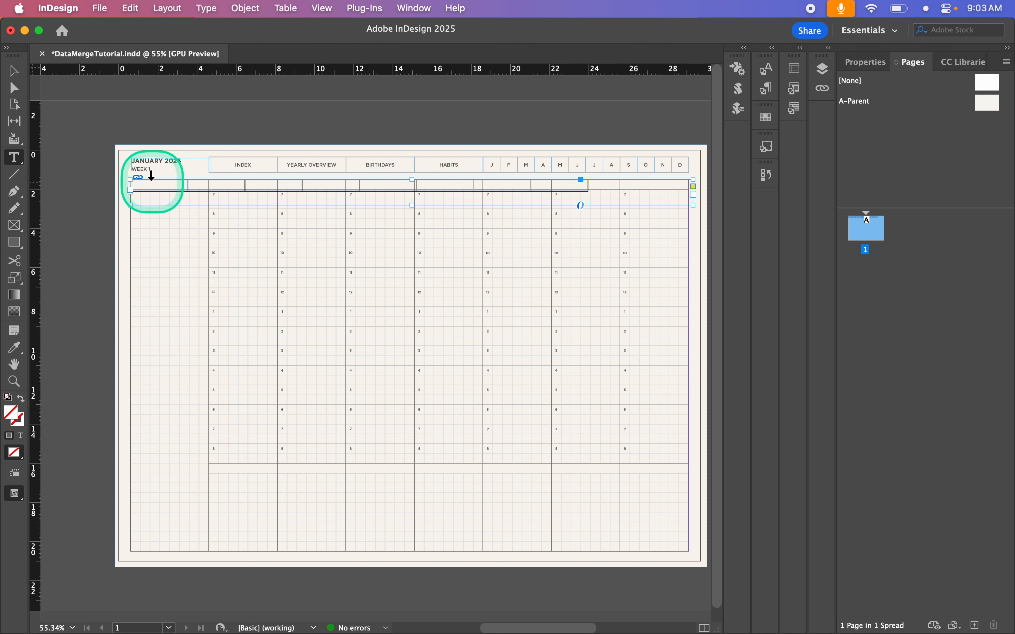
{"action": "left_click", "coordinate": [128, 176]}
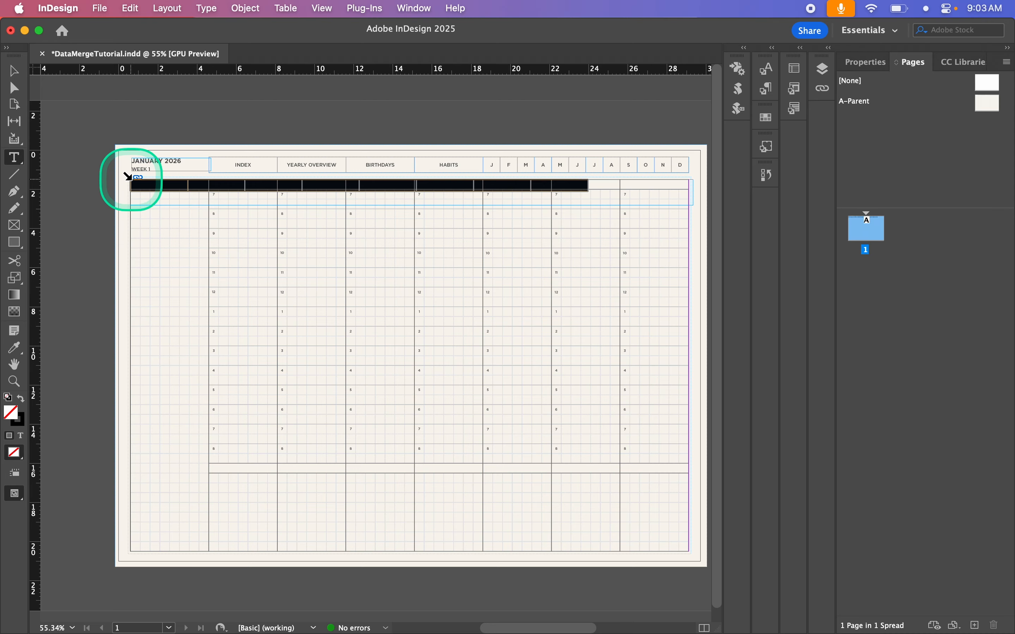
{"action": "left_click", "coordinate": [870, 67]}
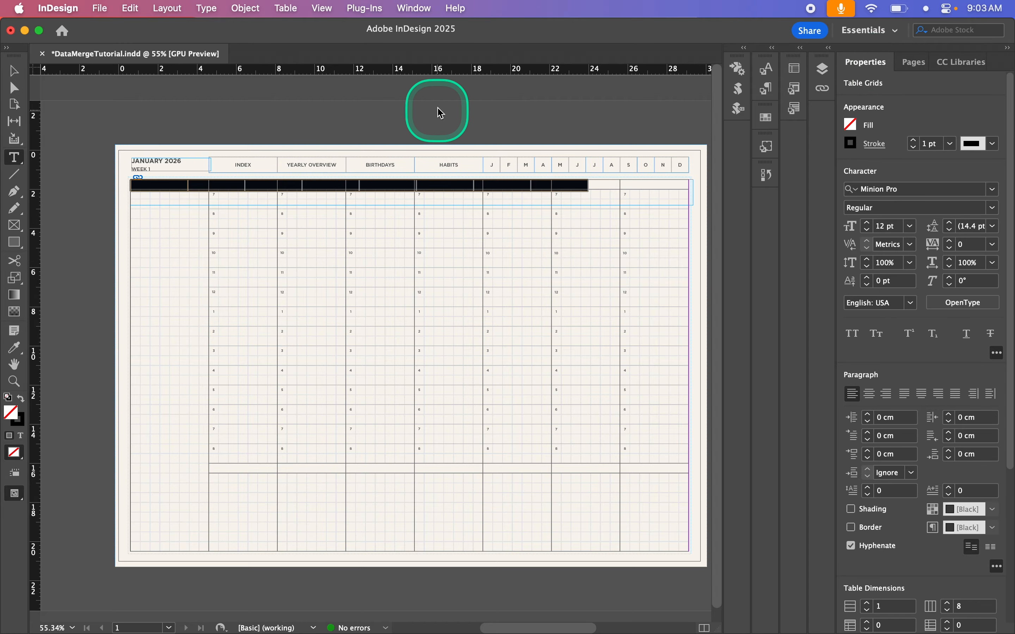
{"action": "left_click", "coordinate": [409, 11]}
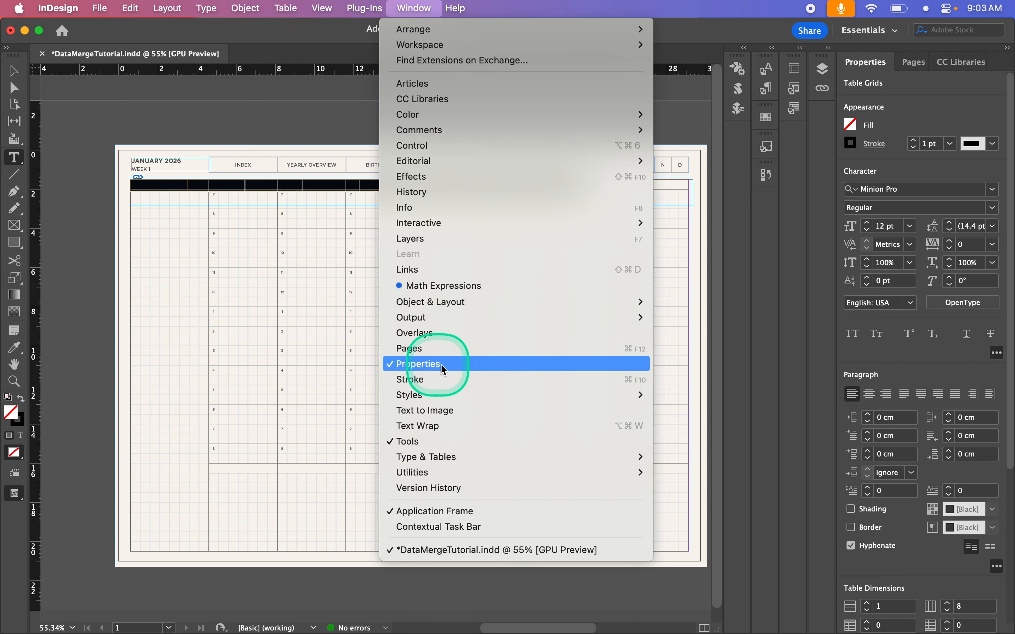
{"action": "left_click", "coordinate": [427, 6]}
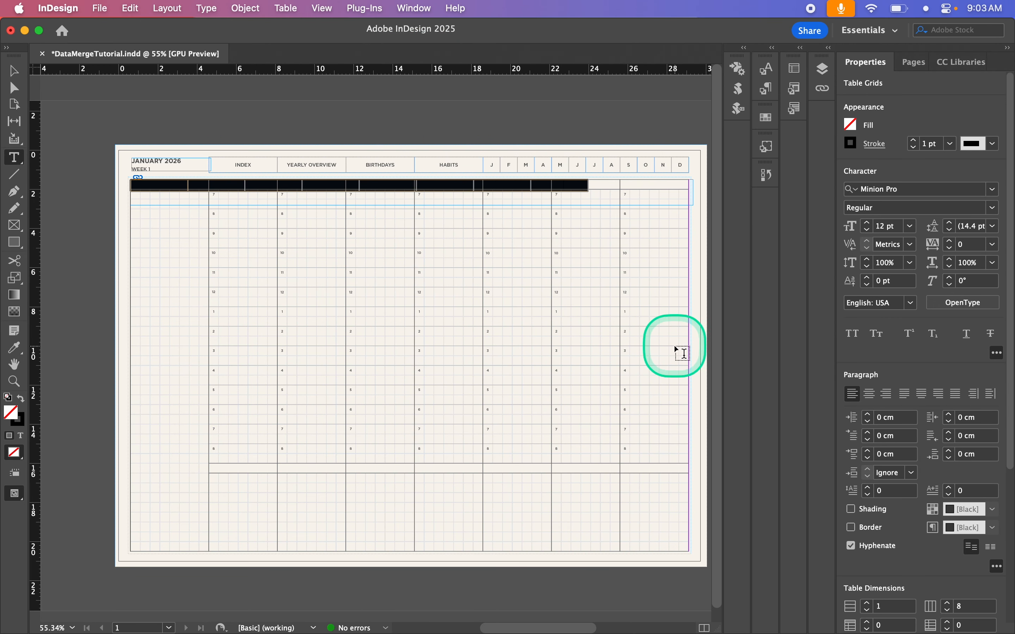
{"action": "left_click_drag", "start_coordinate": [1011, 326], "coordinate": [1003, 496]}
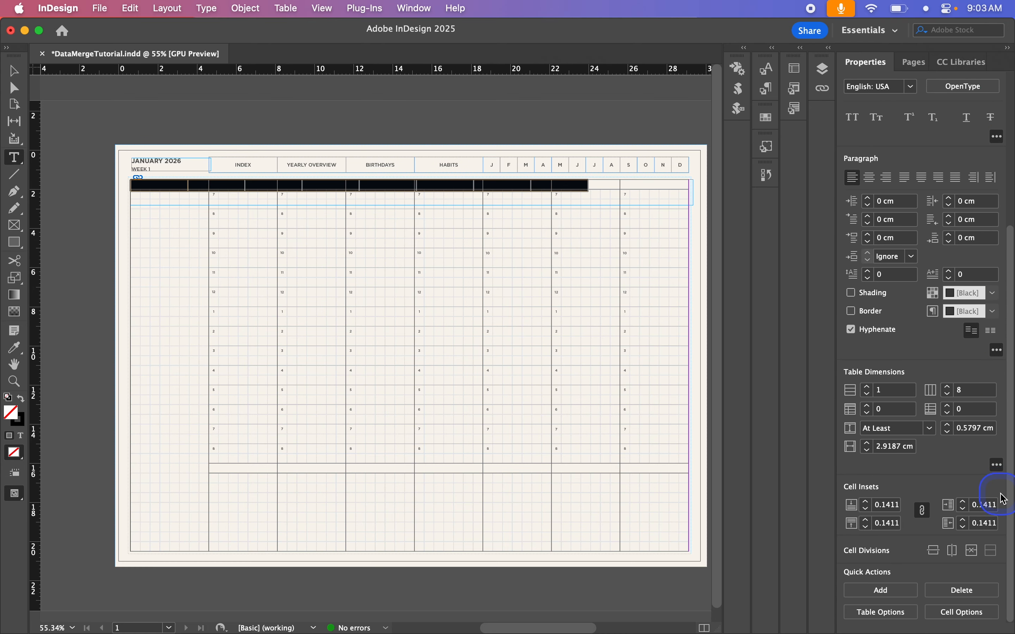
{"action": "left_click", "coordinate": [908, 424]}
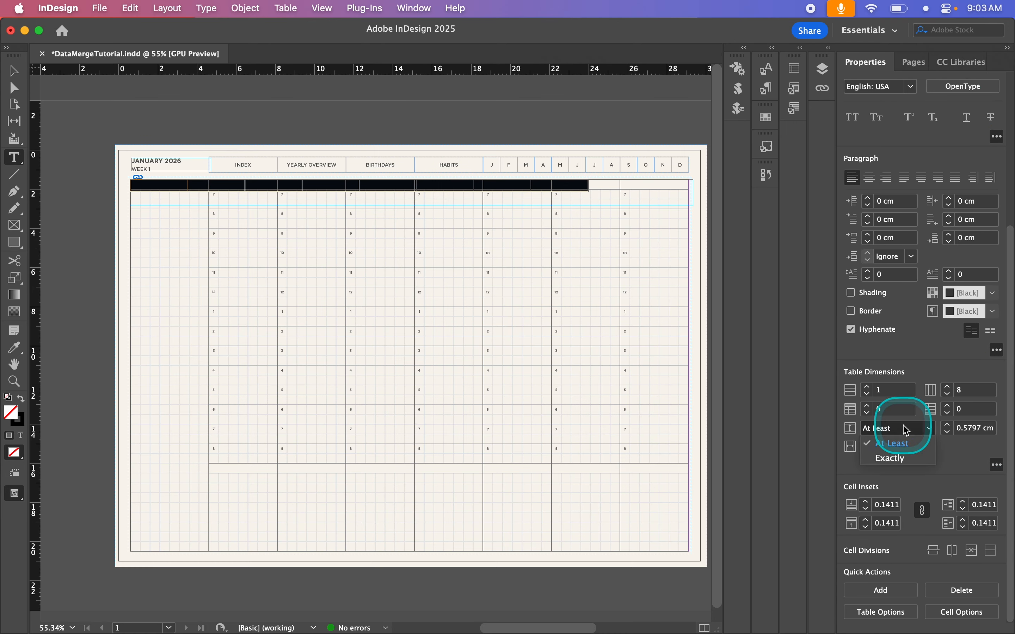
{"action": "left_click", "coordinate": [899, 460]}
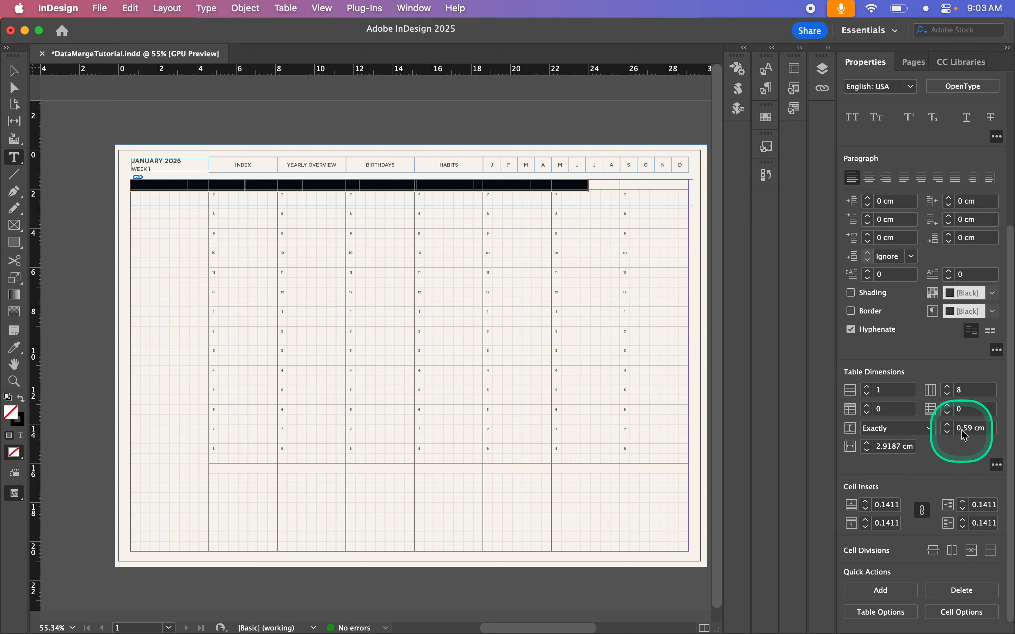
{"action": "type", "text": "0.5"}
{"action": "key", "text": "Return"}
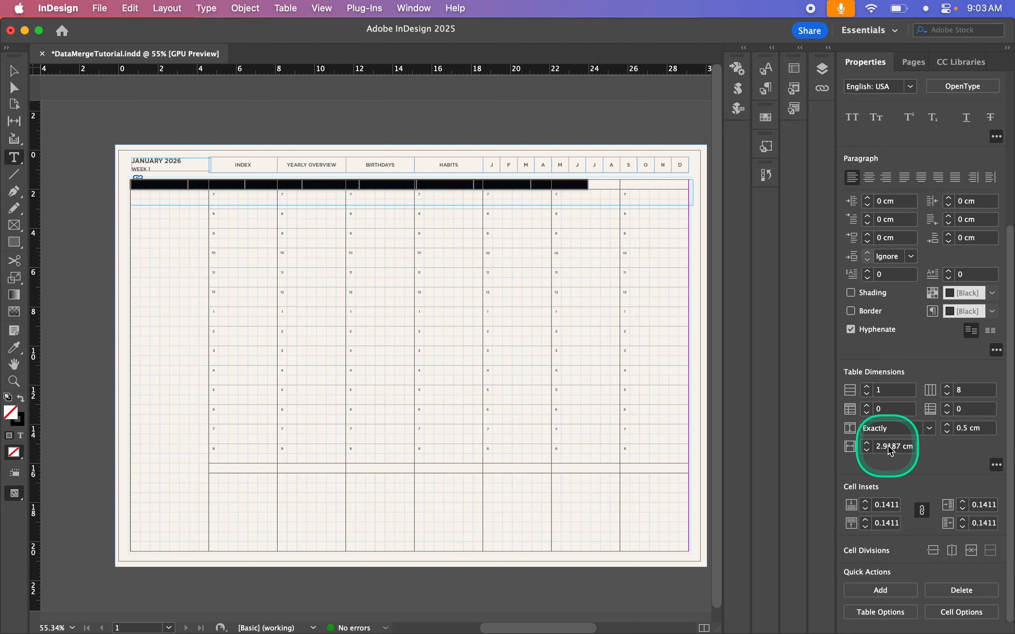
- Set all table columns to 3.5 cm wide and the first column to 4 cm to match the planner grid
{"action": "type", "text": "3"}
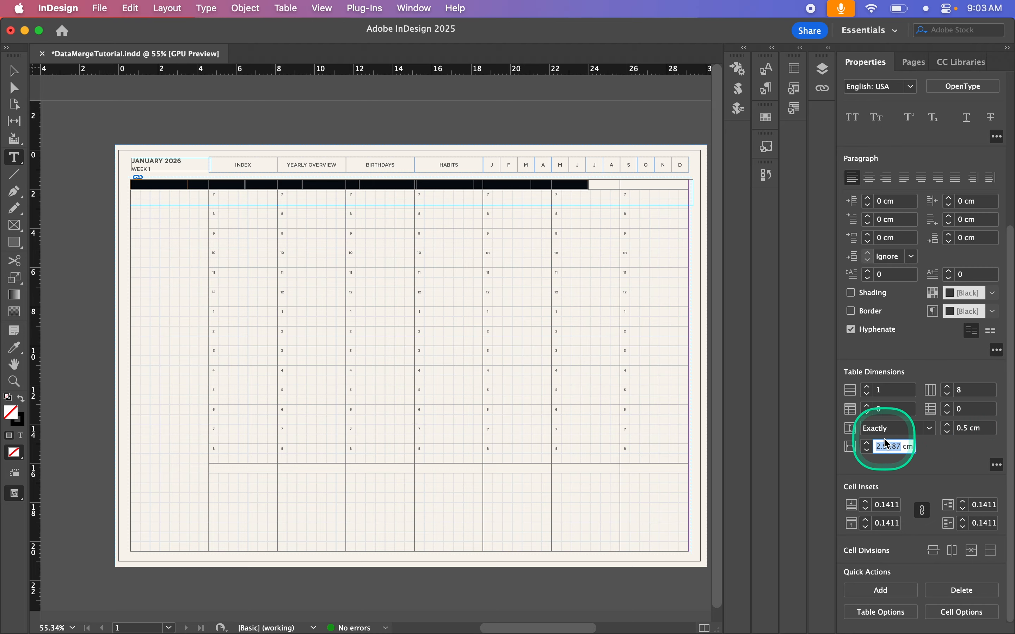
{"action": "type", "text": ".5"}
{"action": "key", "text": "Return"}
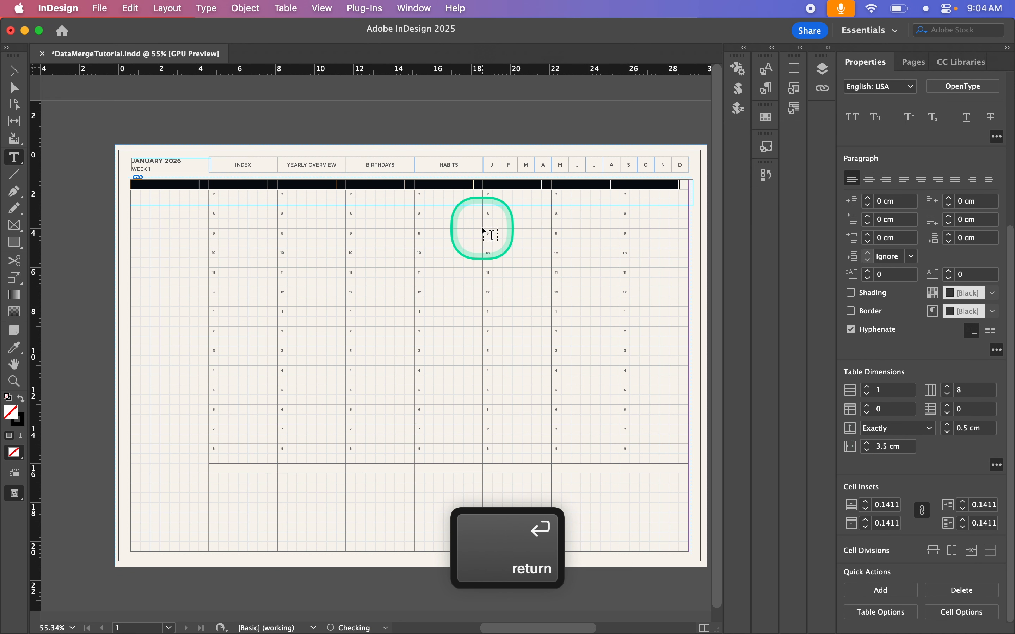
{"action": "left_click", "coordinate": [165, 177]}
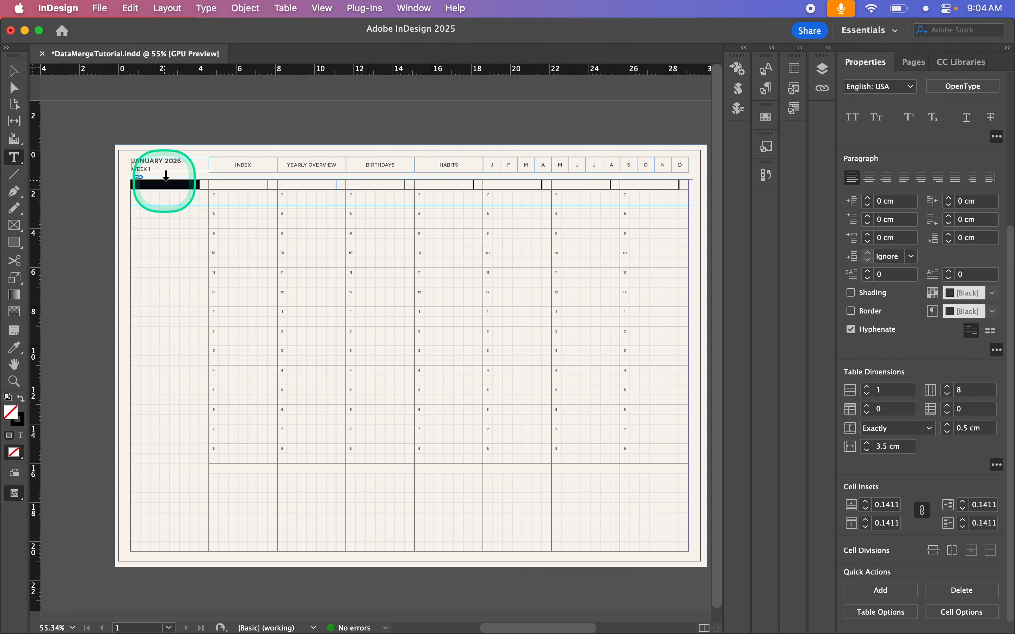
{"action": "left_click", "coordinate": [888, 451]}
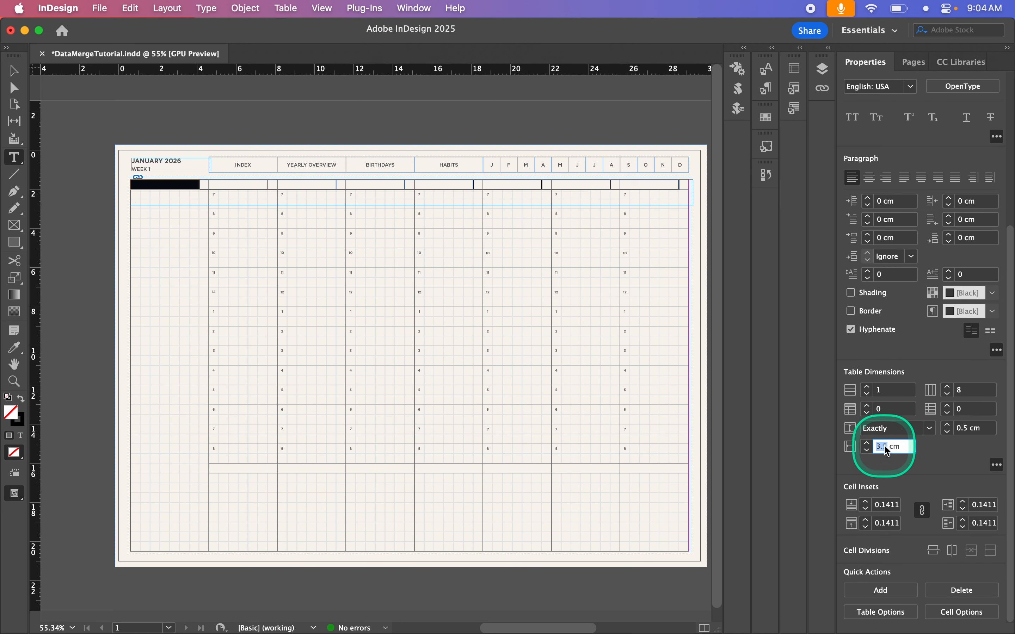
{"action": "type", "text": "4"}
{"action": "key", "text": "Return"}
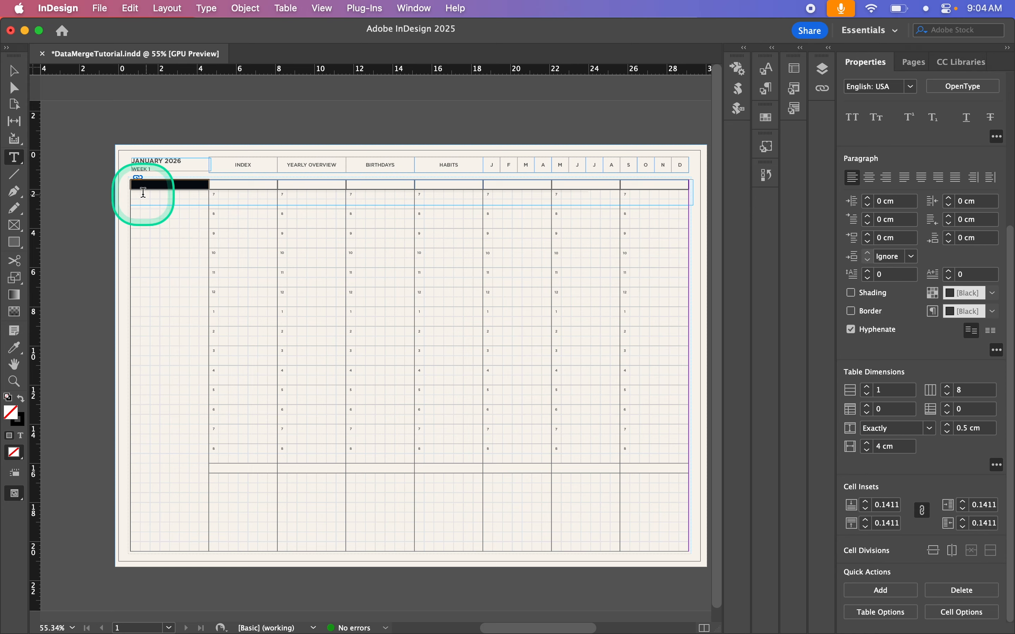
- Select the whole table and set the stroke weight of all its cell borders to 0 pt
{"action": "left_click", "coordinate": [132, 185]}
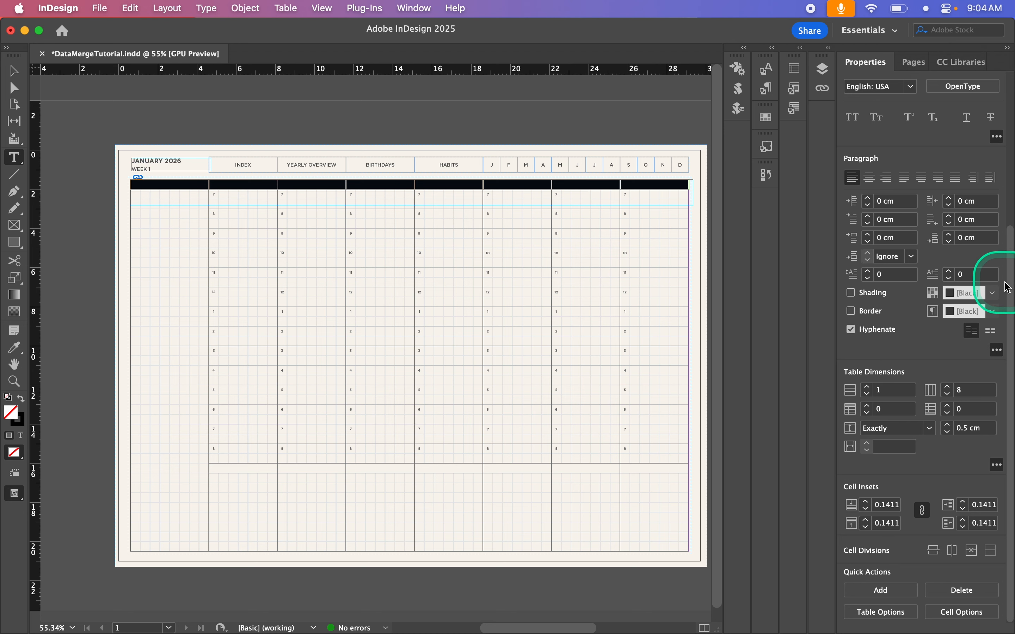
{"action": "left_click_drag", "start_coordinate": [1012, 292], "coordinate": [1012, 126]}
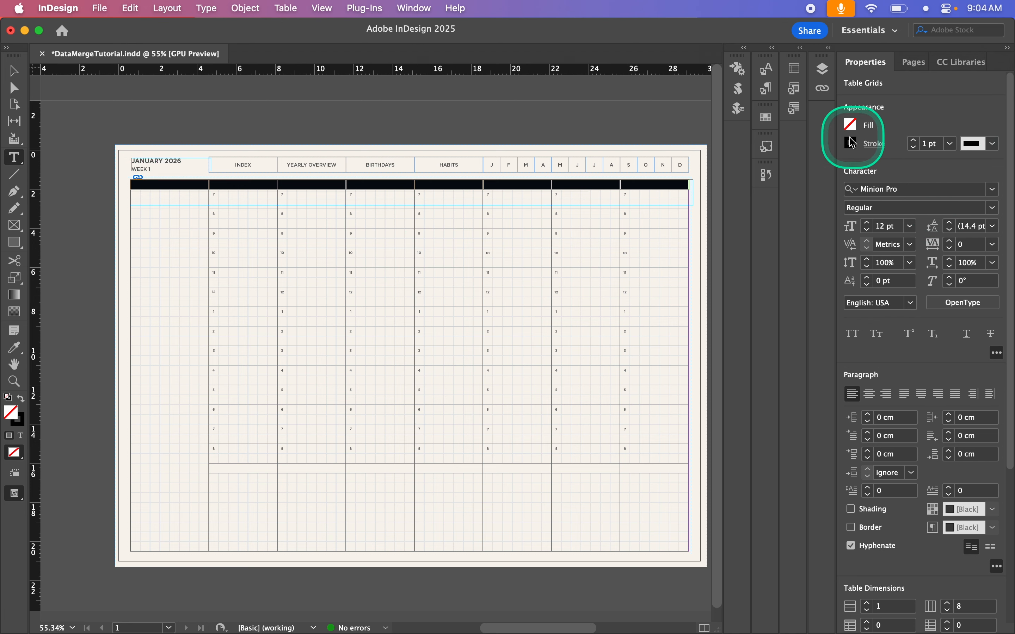
{"action": "left_click", "coordinate": [875, 144]}
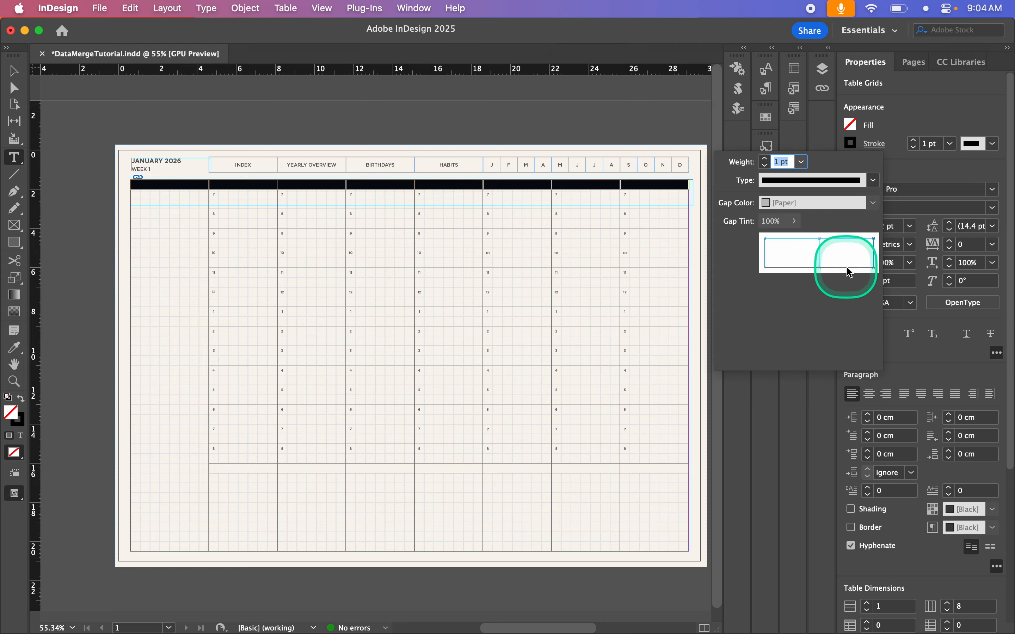
{"action": "left_click", "coordinate": [766, 169]}
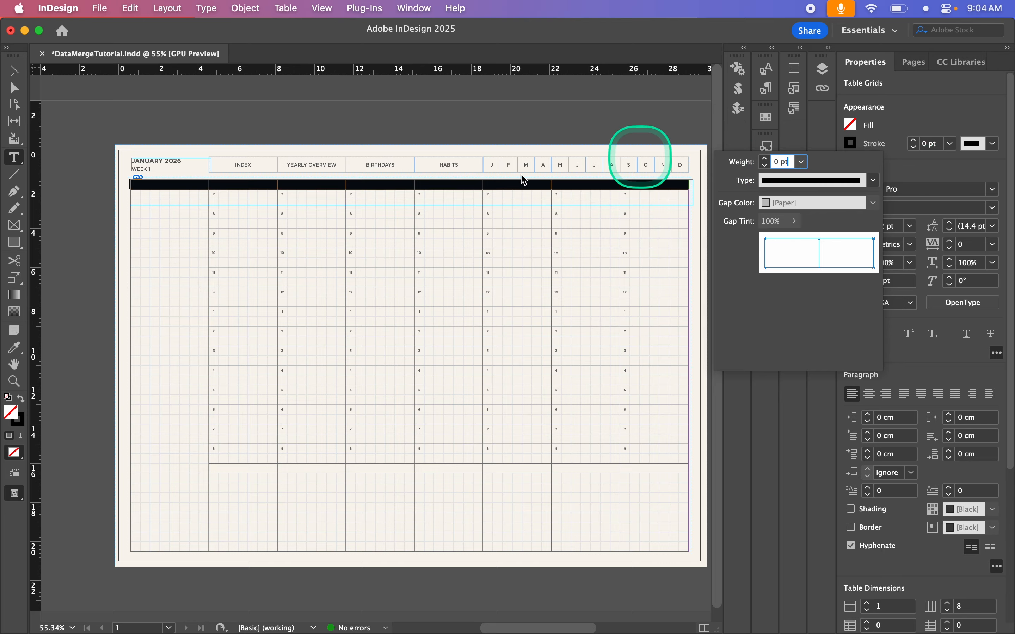
{"action": "left_click", "coordinate": [133, 194]}
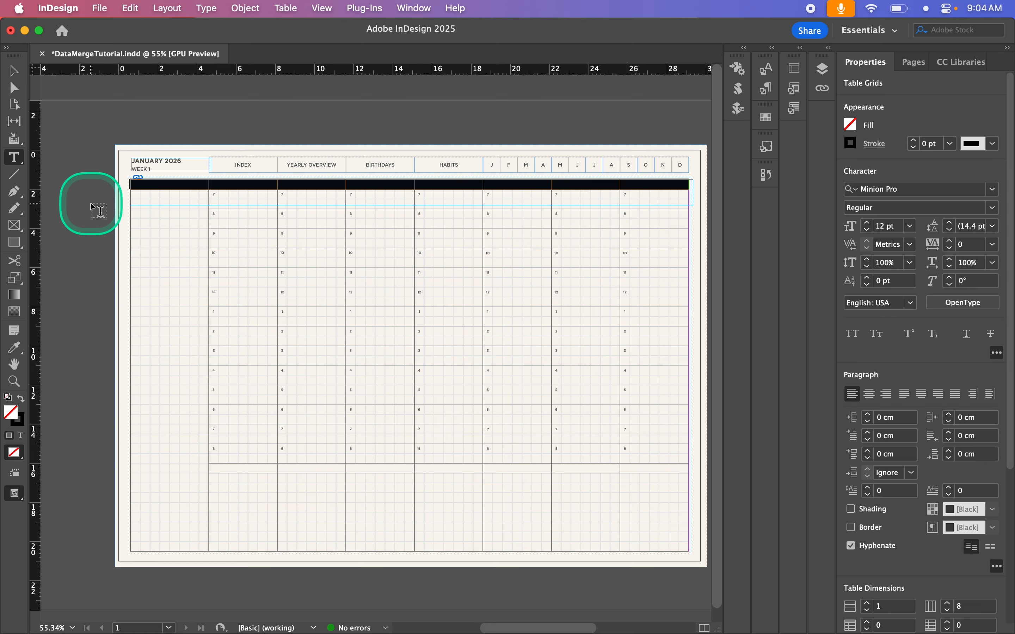
- Select the table's text frame and fit it to its content
{"action": "left_click", "coordinate": [24, 73]}
{"action": "left_click", "coordinate": [144, 190]}
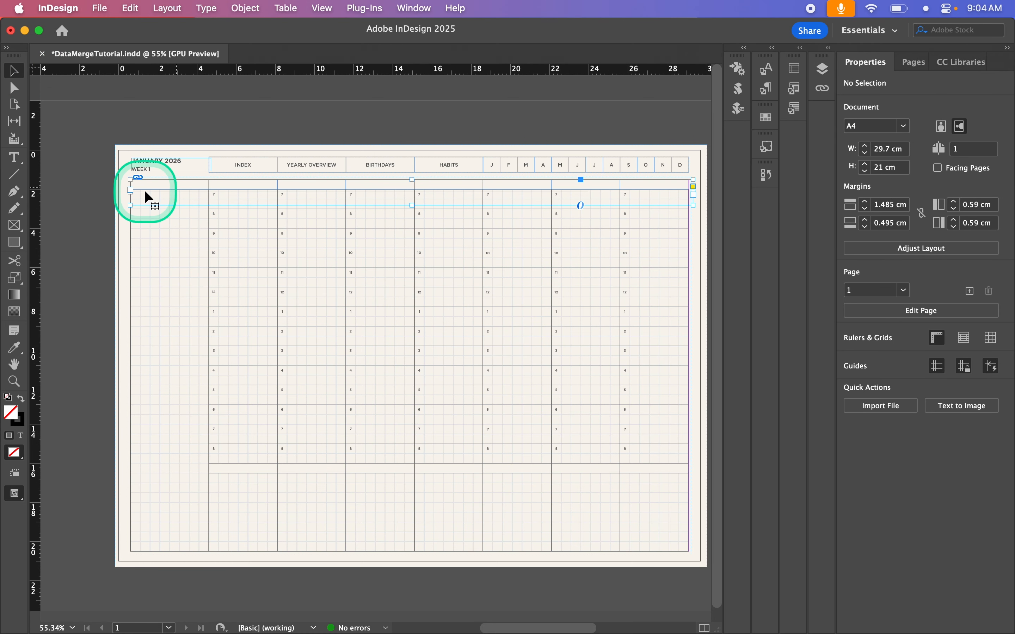
{"action": "key", "text": "alt+super+c"}
- Nudge the table's frame slightly right and down to X 0.5971 cm, Y 1.4956 cm, centring its corner on the grid line
{"action": "scroll", "coordinate": [138, 193], "scroll_direction": "up", "scroll_amount": 10}
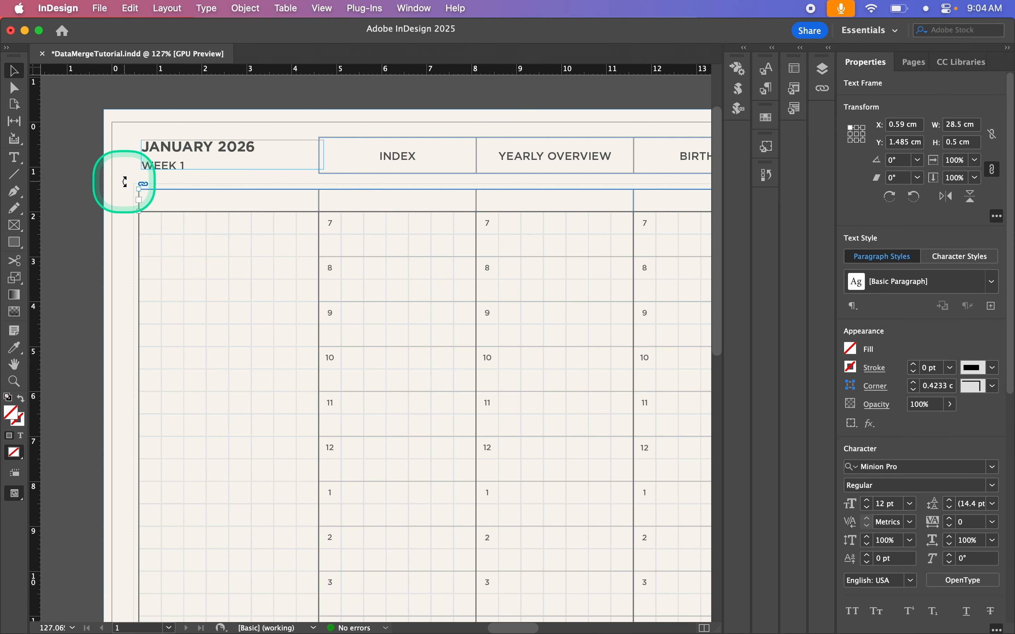
{"action": "scroll", "coordinate": [187, 202], "scroll_direction": "up", "scroll_amount": 10}
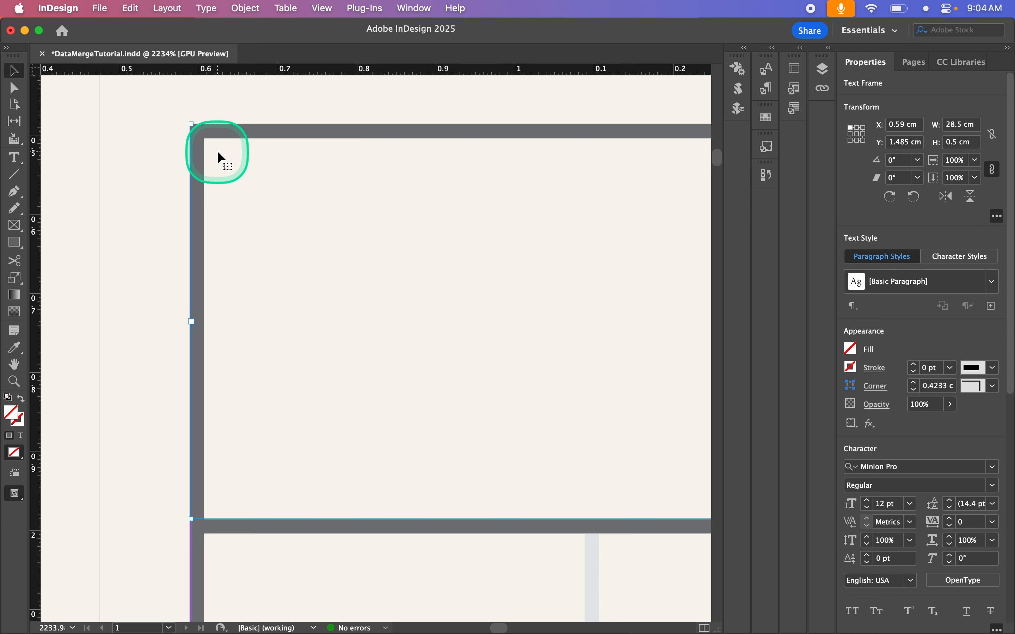
{"action": "key", "text": "shift+super+Right"}
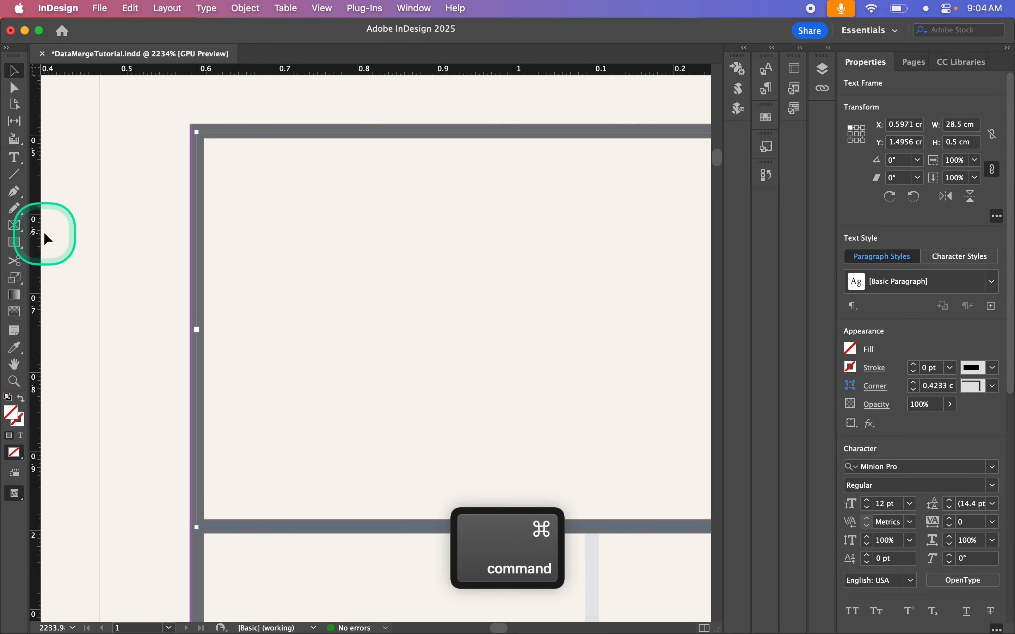
- Enter the heading NOTES in the first cell of the day-header table
{"action": "scroll", "coordinate": [156, 240], "scroll_direction": "down", "scroll_amount": 10}
{"action": "scroll", "coordinate": [156, 240], "scroll_direction": "down", "scroll_amount": 12}
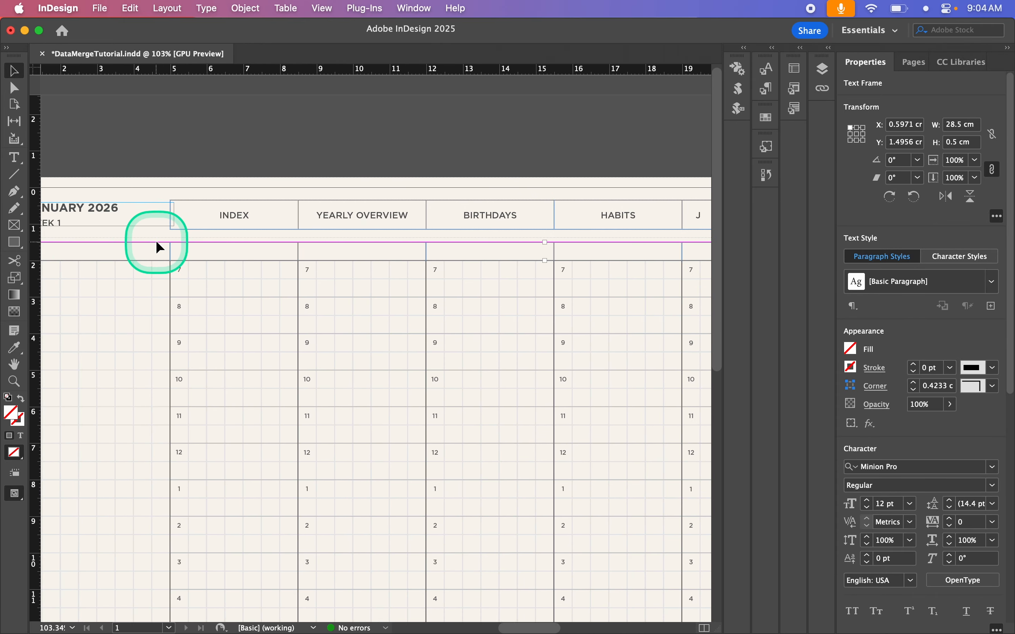
{"action": "scroll", "coordinate": [193, 192], "scroll_direction": "up", "scroll_amount": 8}
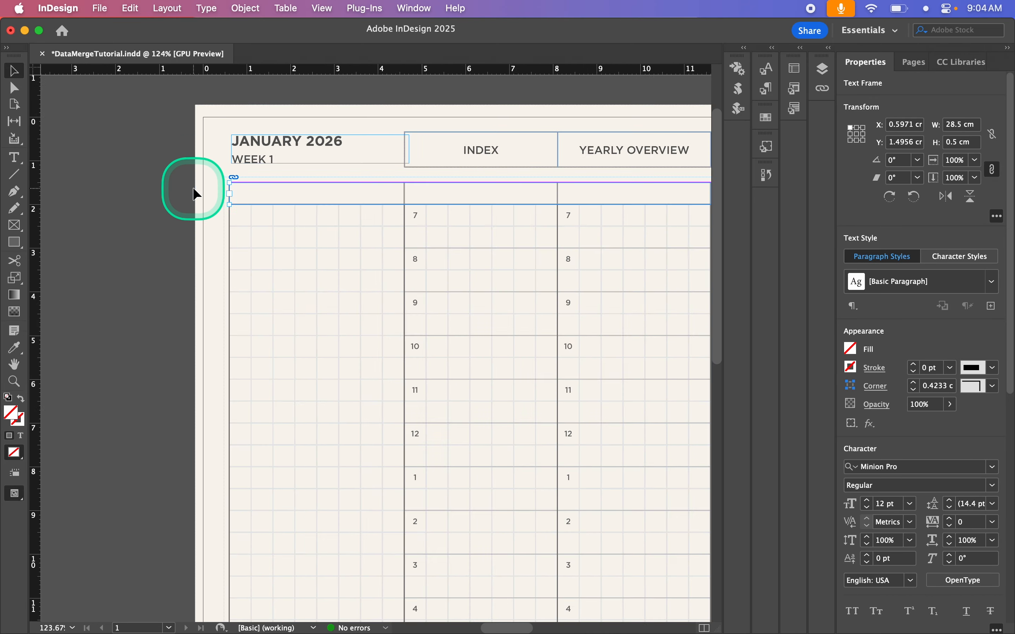
{"action": "double_click", "coordinate": [216, 243]}
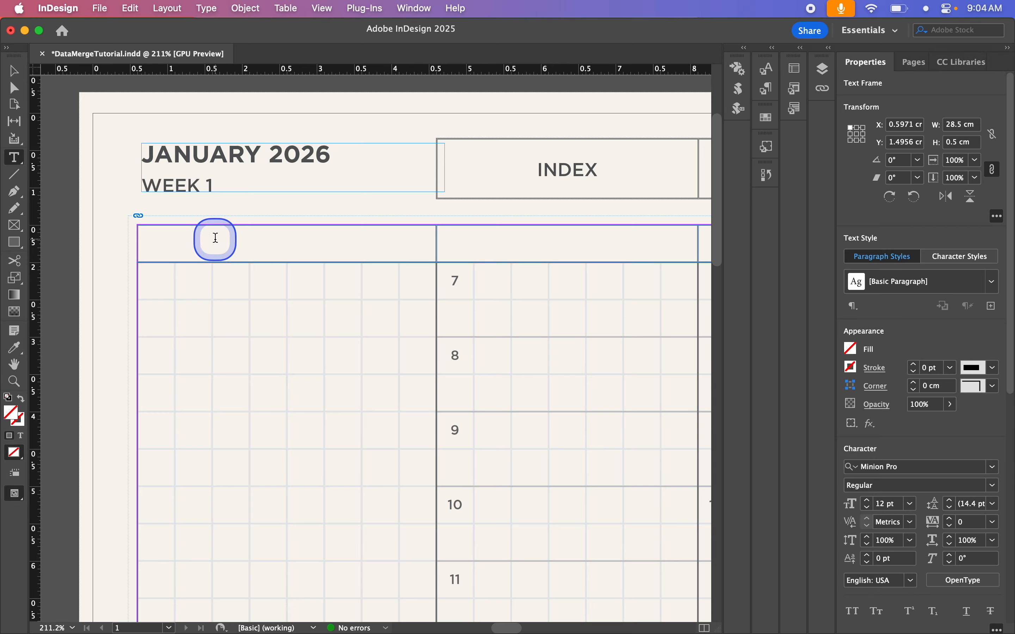
{"action": "left_click", "coordinate": [232, 247]}
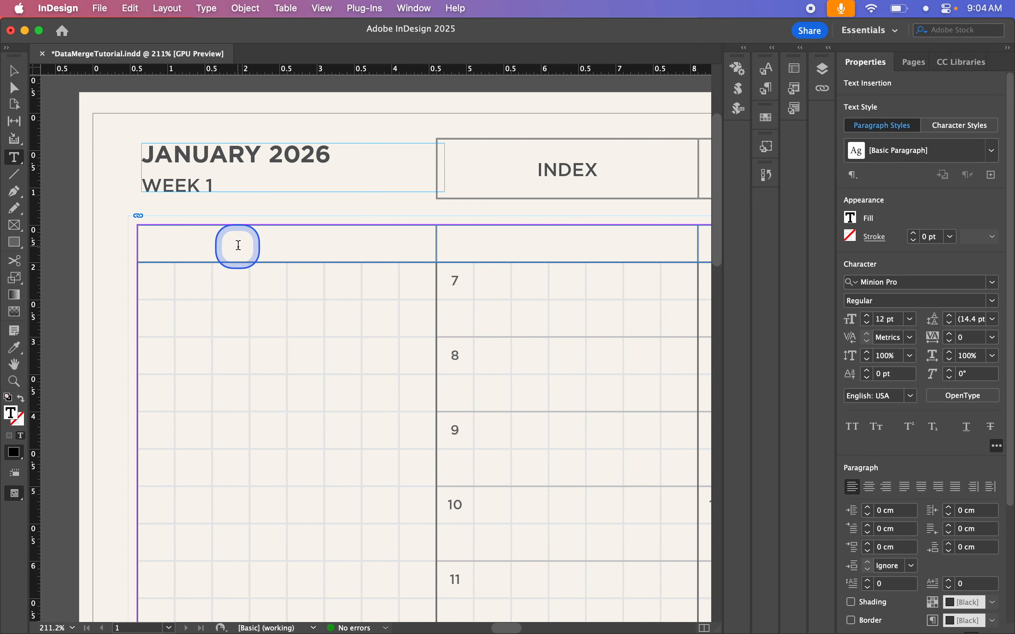
{"action": "key", "text": "Caps_Lock"}
{"action": "type", "text": "NT"}
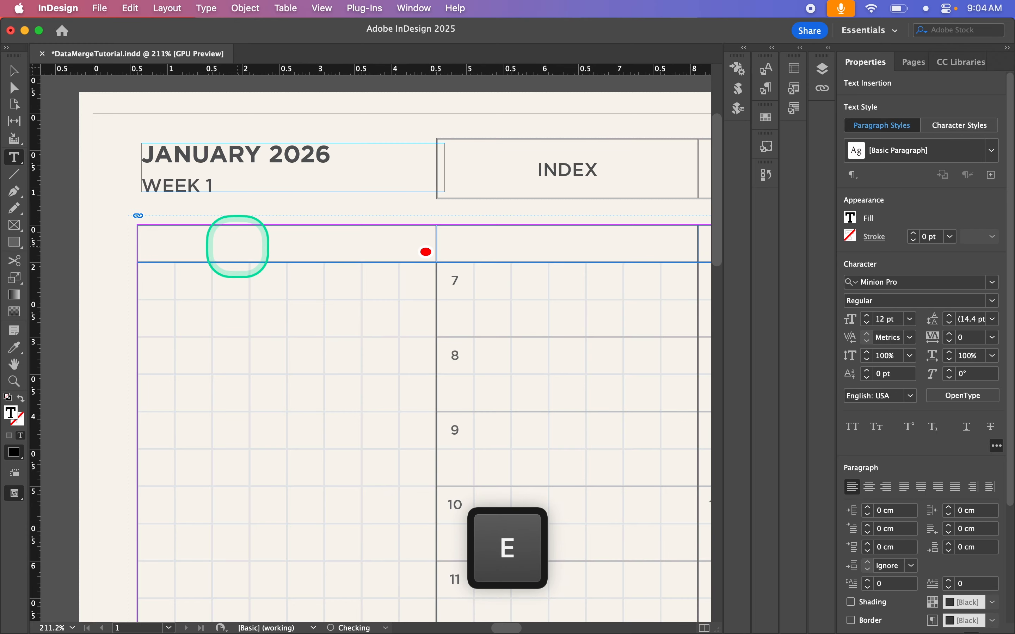
{"action": "type", "text": "S"}
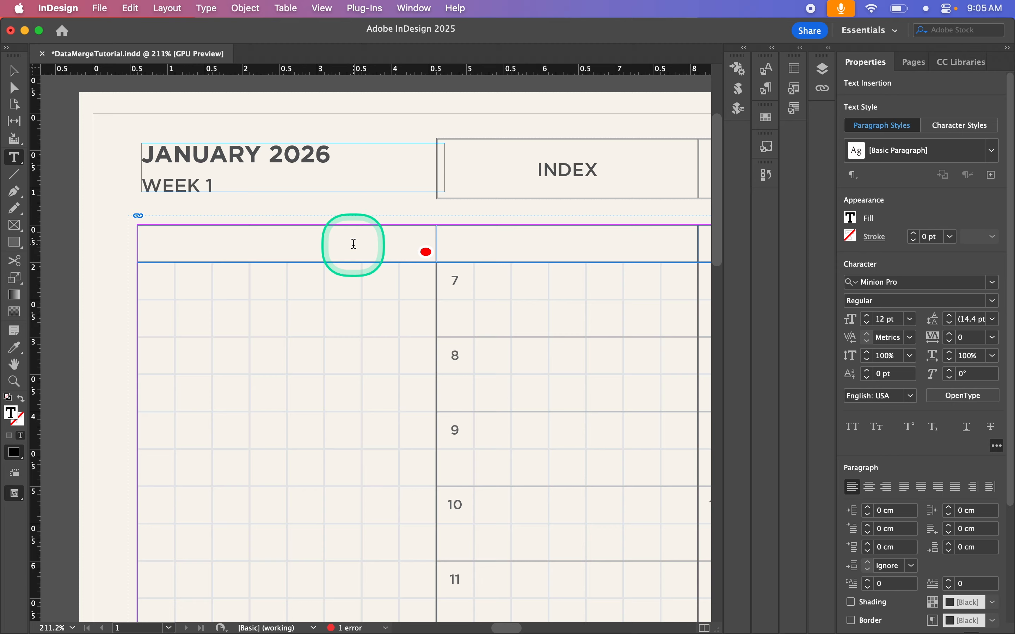
- Select the NOTES text and create a paragraph style based on Base, named Weekly-Page-H3
{"action": "key", "text": "super+a"}
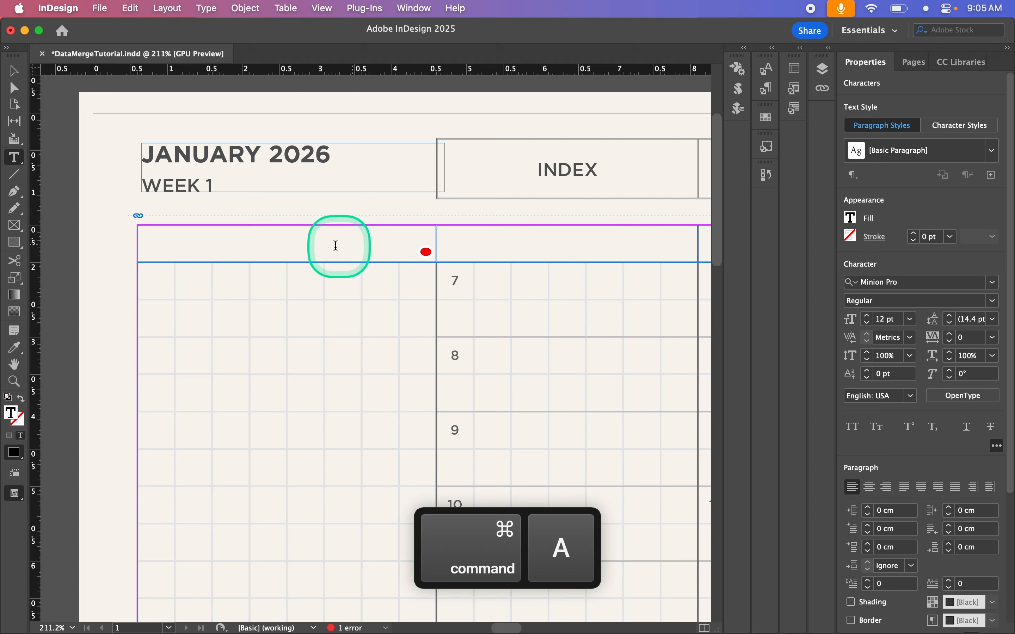
{"action": "left_click", "coordinate": [768, 88]}
{"action": "left_click", "coordinate": [662, 113]}
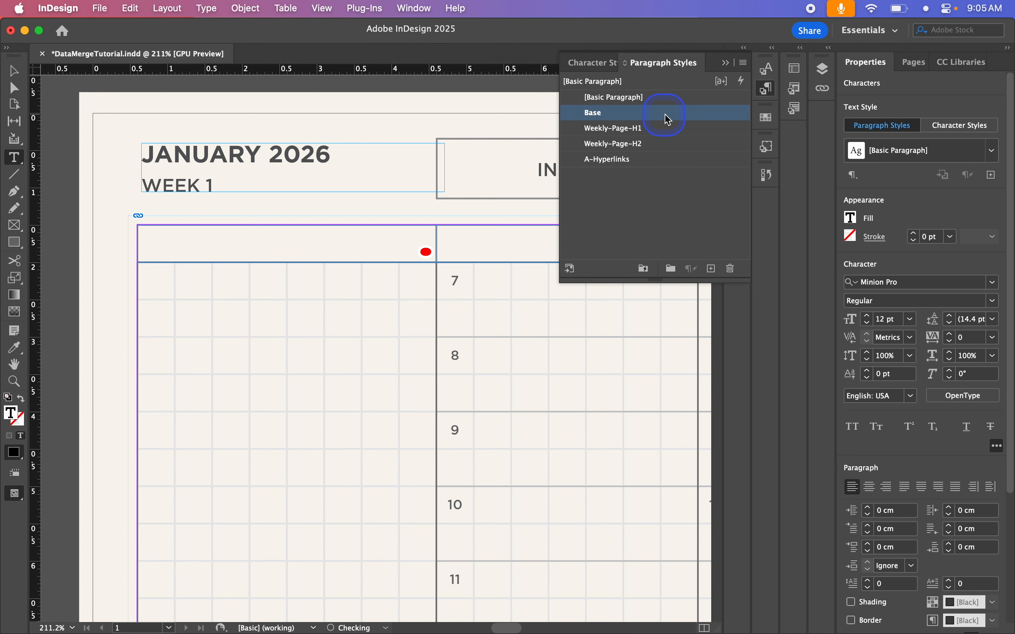
{"action": "left_click", "coordinate": [715, 269]}
{"action": "double_click", "coordinate": [604, 128]}
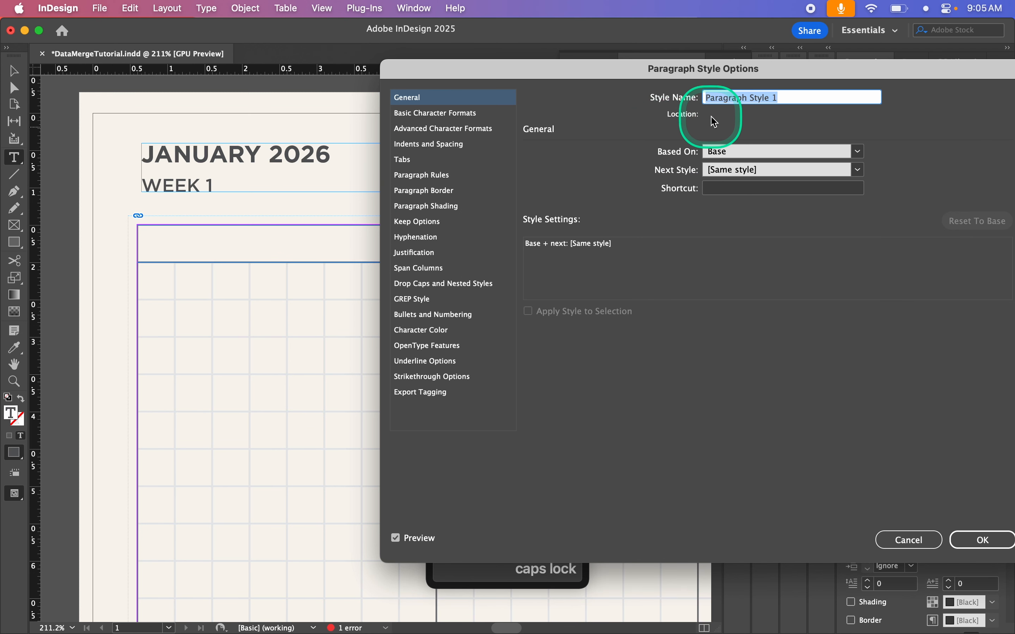
{"action": "type", "text": "Weekly-Pa"}
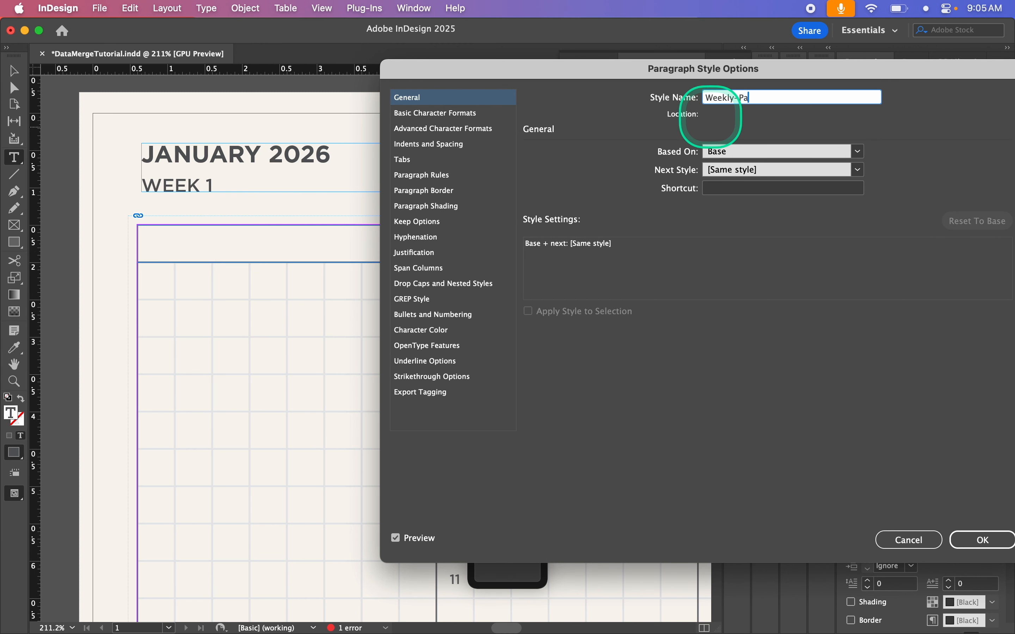
{"action": "type", "text": "ge-"}
{"action": "key", "text": "Caps_Lock"}
{"action": "type", "text": "H3"}
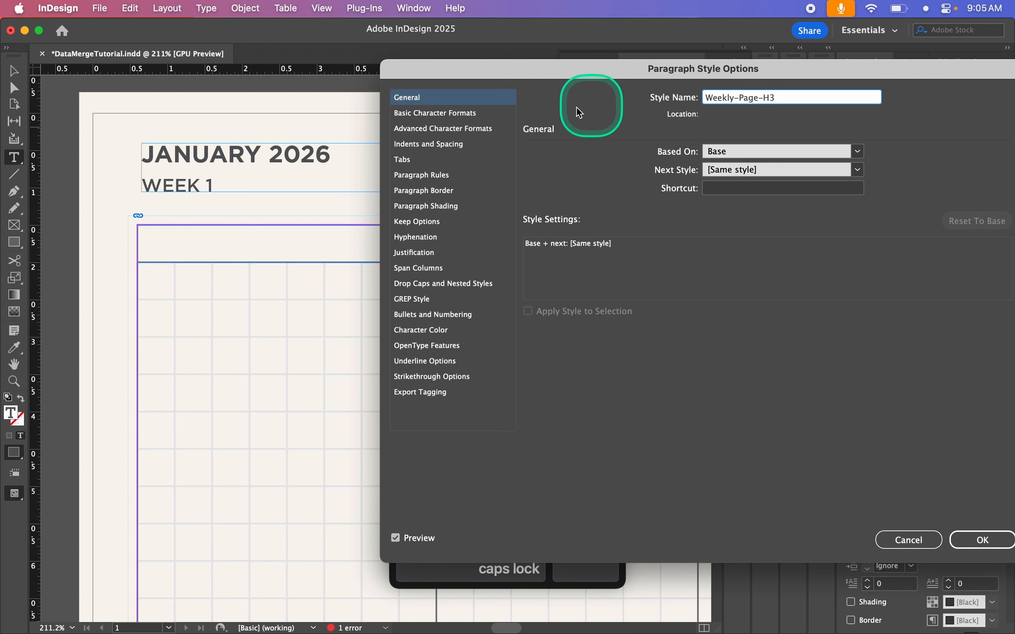
- Set the Weekly-Page-H3 style to Gotham Medium at 5.5 pt and save the style
{"action": "left_click", "coordinate": [463, 119]}
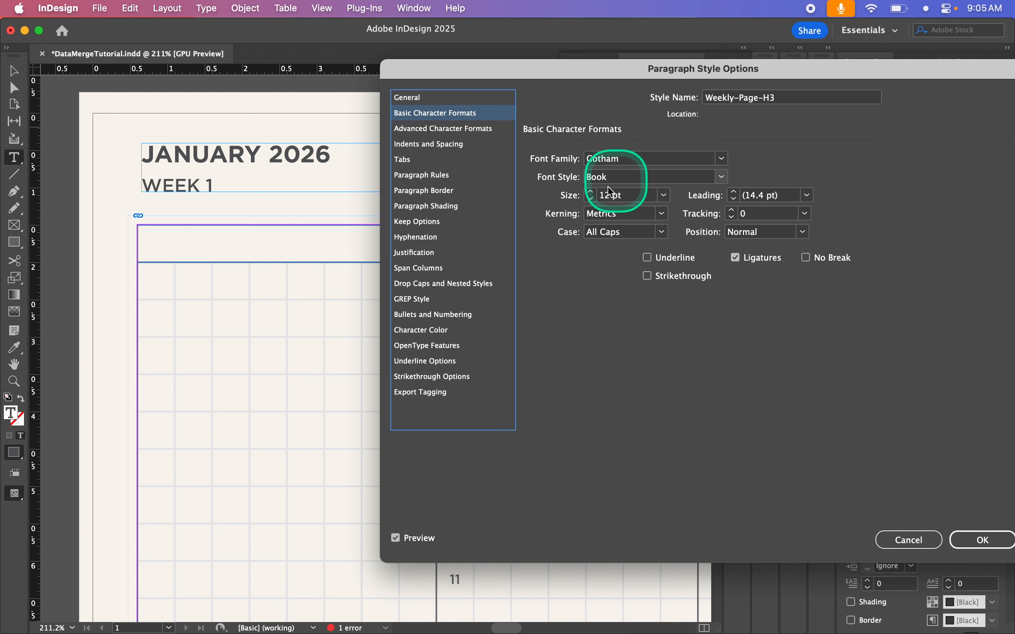
{"action": "double_click", "coordinate": [607, 196]}
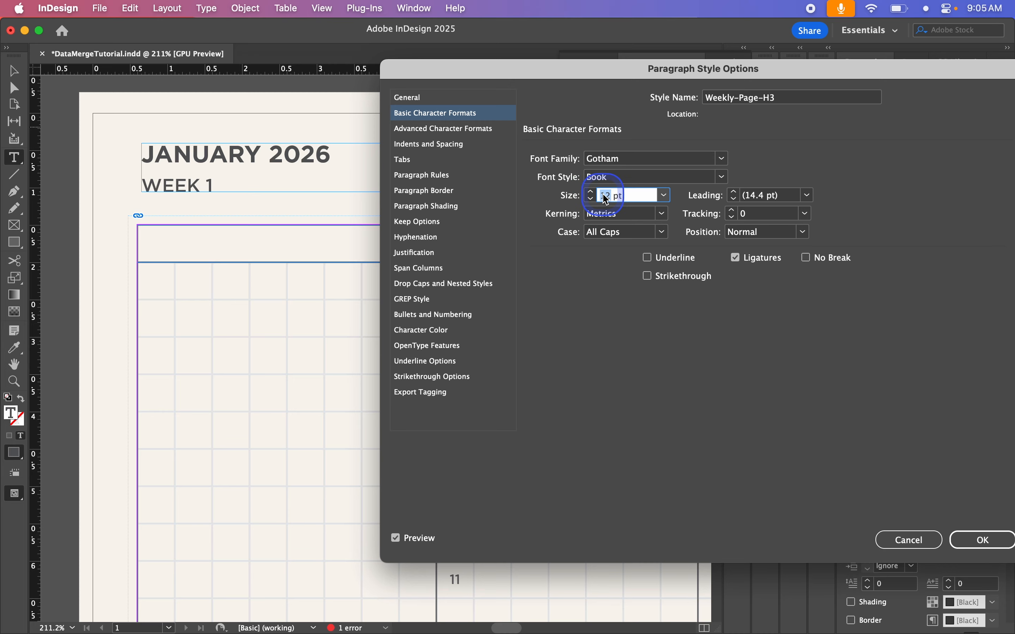
{"action": "type", "text": "5.5"}
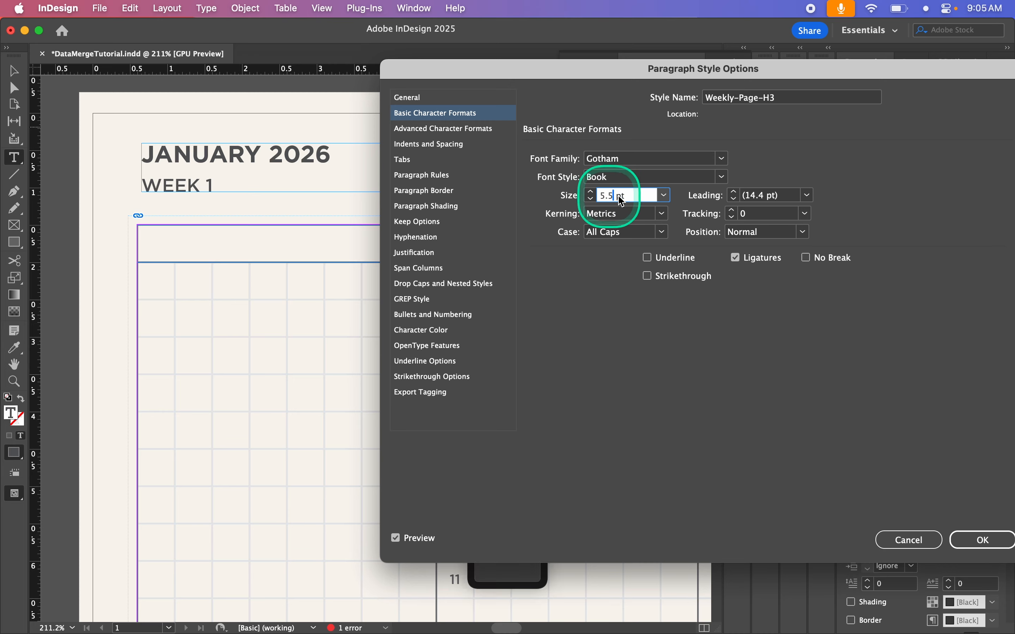
{"action": "left_click", "coordinate": [722, 177]}
{"action": "left_click", "coordinate": [622, 311]}
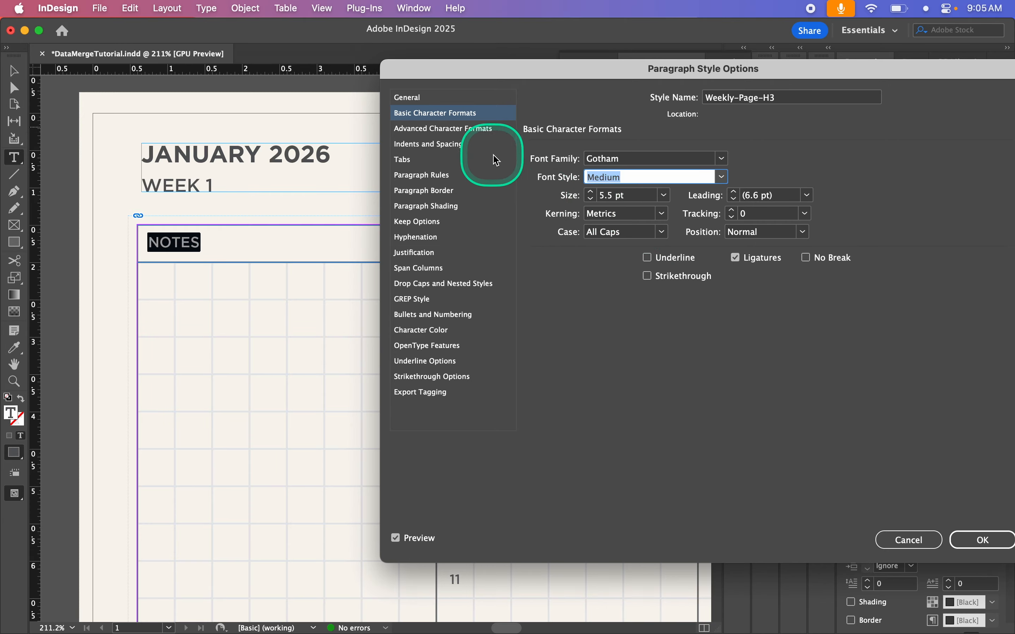
{"action": "left_click", "coordinate": [983, 540]}
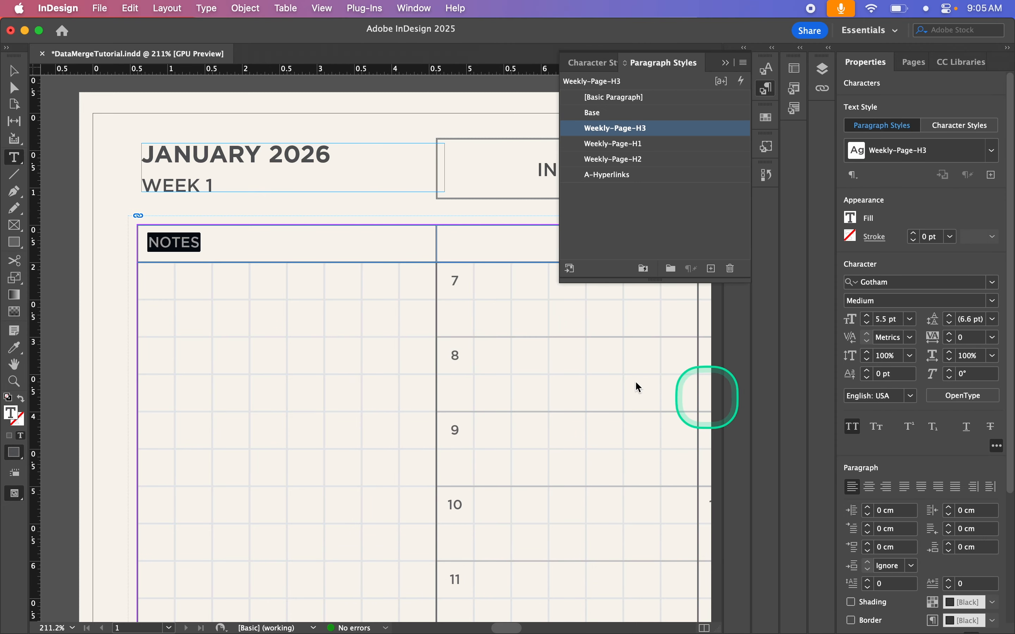
- Select the whole day-header table row and apply the Weekly-Page-H3 paragraph style to it
{"action": "scroll", "coordinate": [240, 292], "scroll_direction": "down", "scroll_amount": 3}
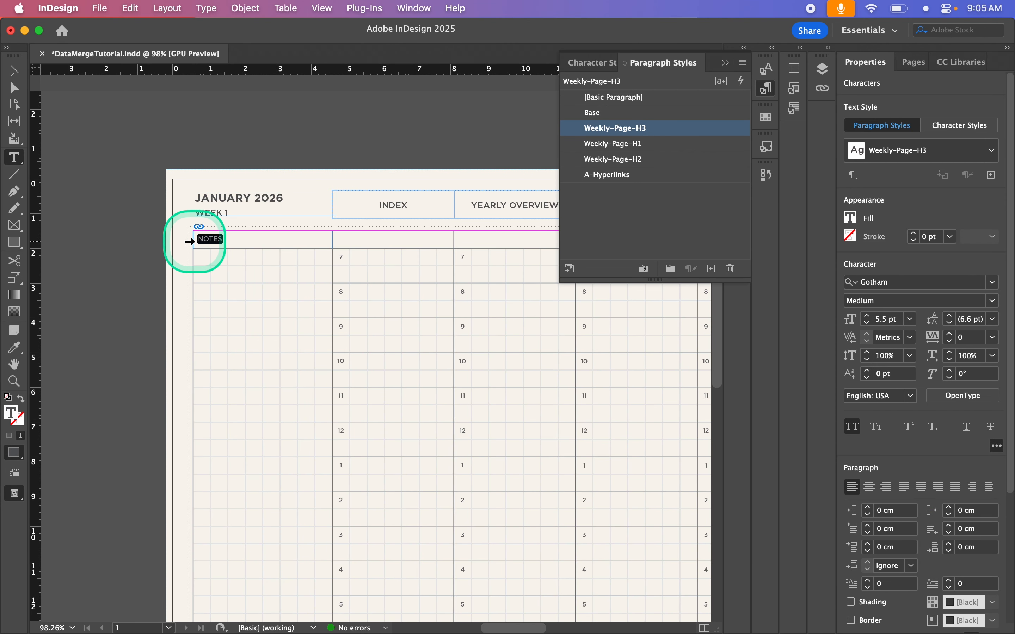
{"action": "left_click", "coordinate": [190, 240]}
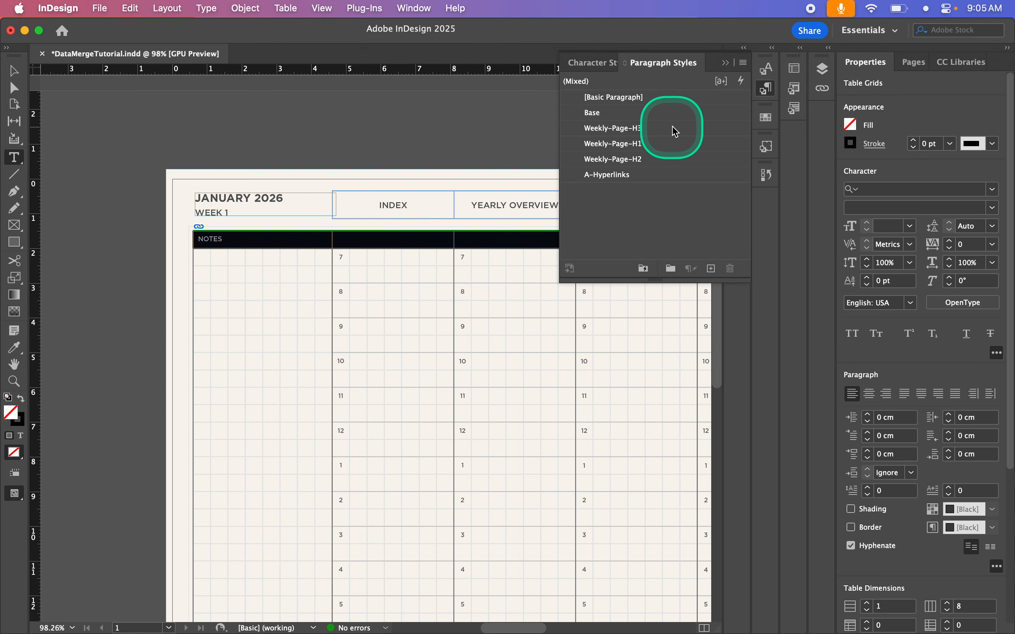
{"action": "left_click", "coordinate": [676, 132]}
{"action": "left_click", "coordinate": [368, 228]}
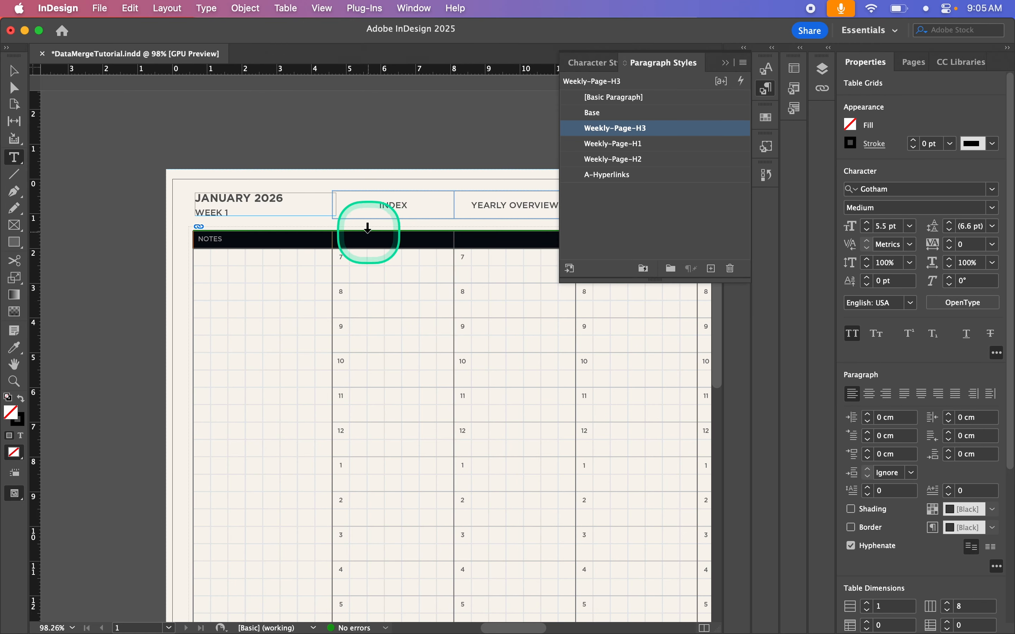
- Fill the cell after NOTES with "MONDAY, " followed by the Mon_DayNum and Mon_Month data merge fields, separated by a space
{"action": "left_click", "coordinate": [369, 238]}
{"action": "scroll", "coordinate": [371, 239], "scroll_direction": "right", "scroll_amount": 3}
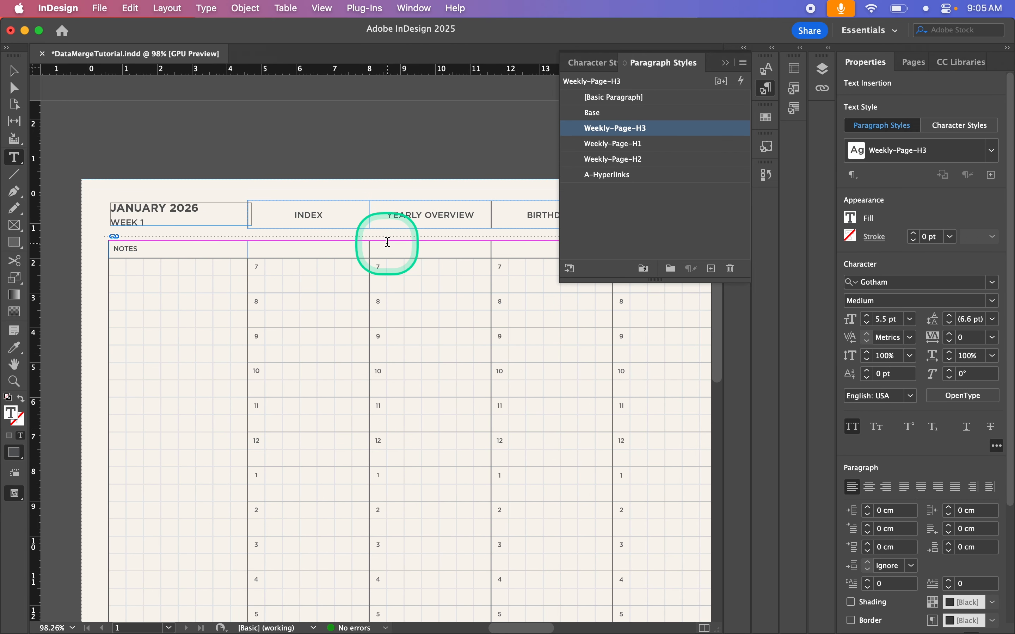
{"action": "left_click", "coordinate": [731, 66]}
{"action": "left_click", "coordinate": [740, 68]}
{"action": "left_click_drag", "start_coordinate": [608, 100], "coordinate": [413, 232]}
{"action": "key", "text": "Caps_Lock"}
{"action": "type", "text": "MONDAY"}
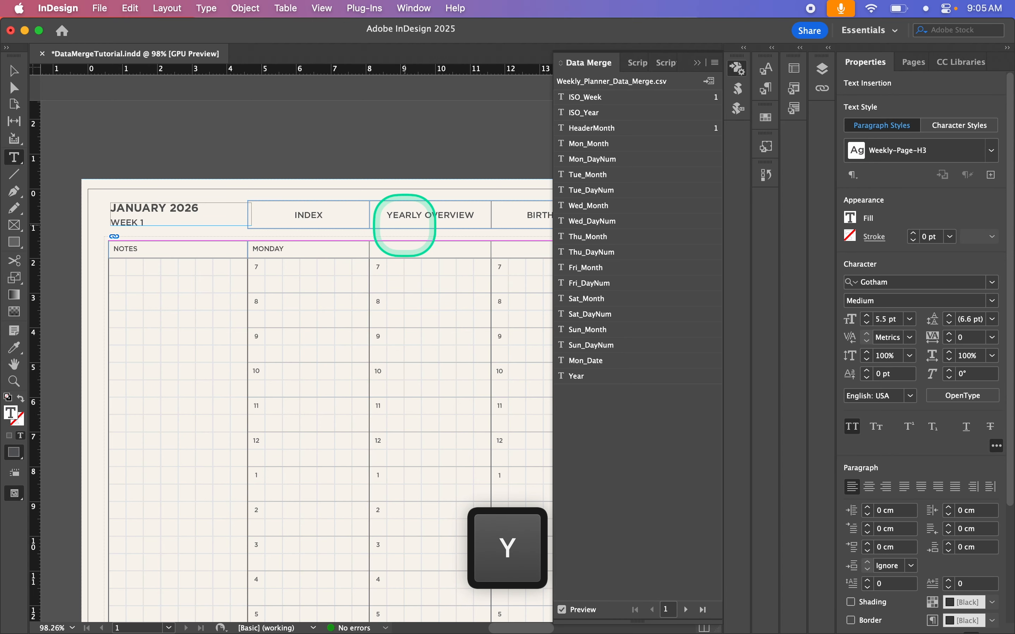
{"action": "type", "text": ","}
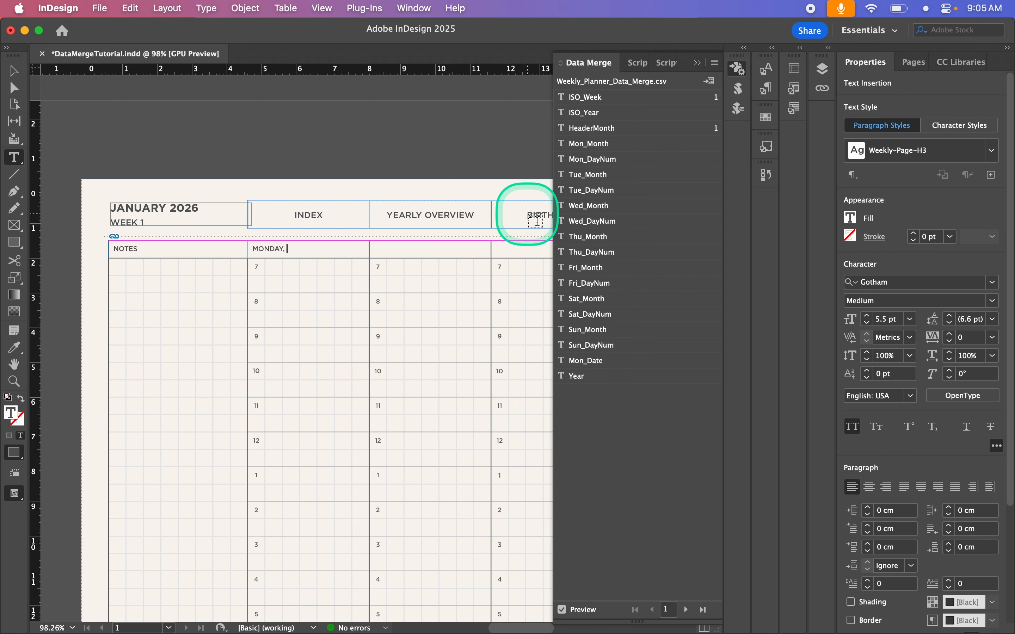
{"action": "left_click", "coordinate": [645, 165]}
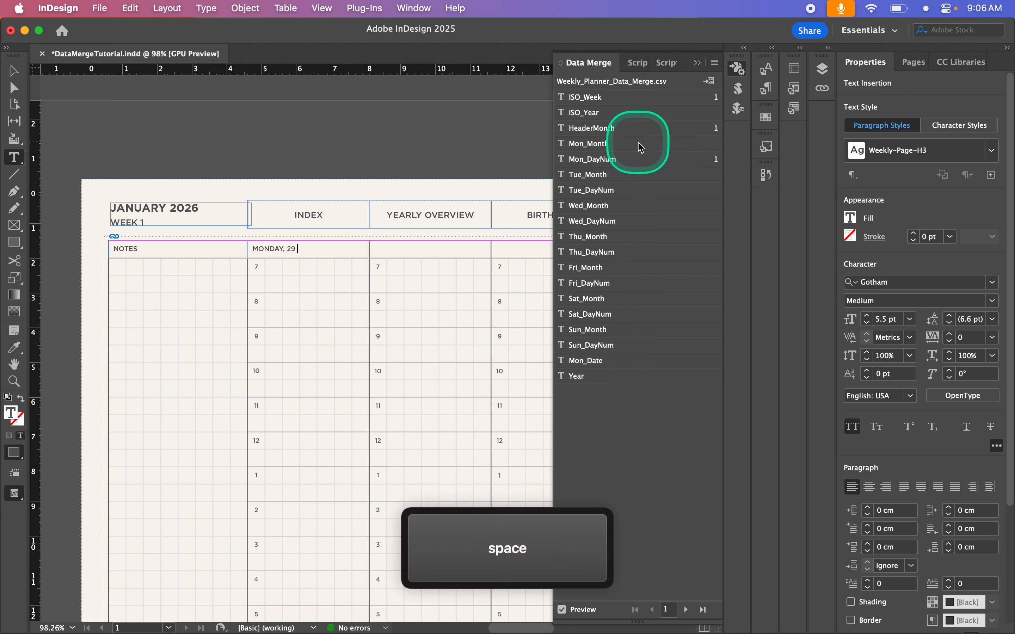
{"action": "left_click", "coordinate": [641, 147]}
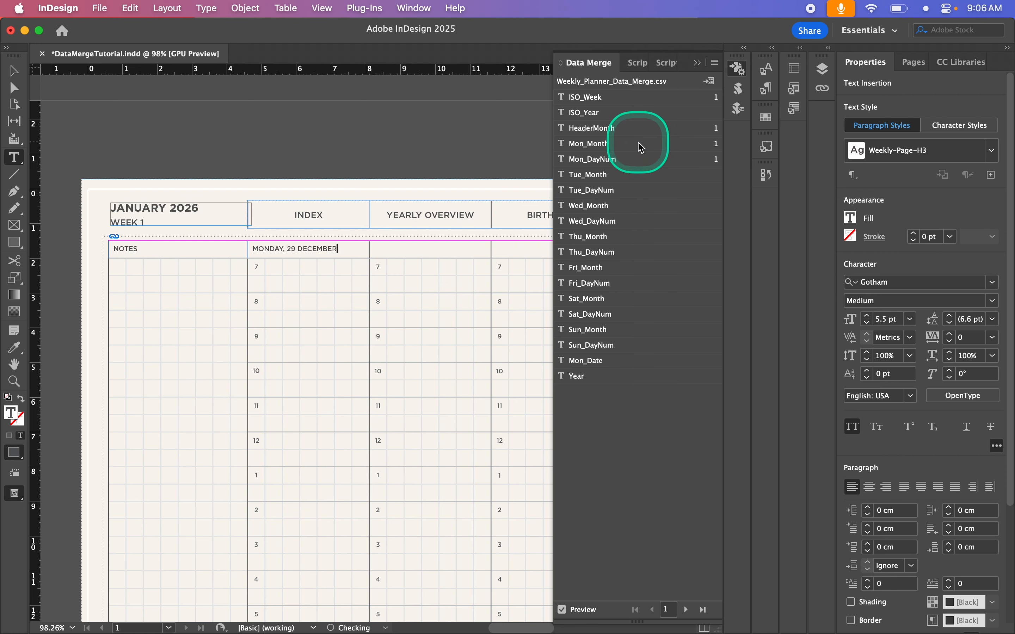
- Fill the cell after Monday with "TUESDAY, " followed by the Tue_DayNum and Tue_Month fields, separated by a space
{"action": "left_click", "coordinate": [397, 248]}
{"action": "key", "text": "Caps_Lock"}
{"action": "type", "text": "T"}
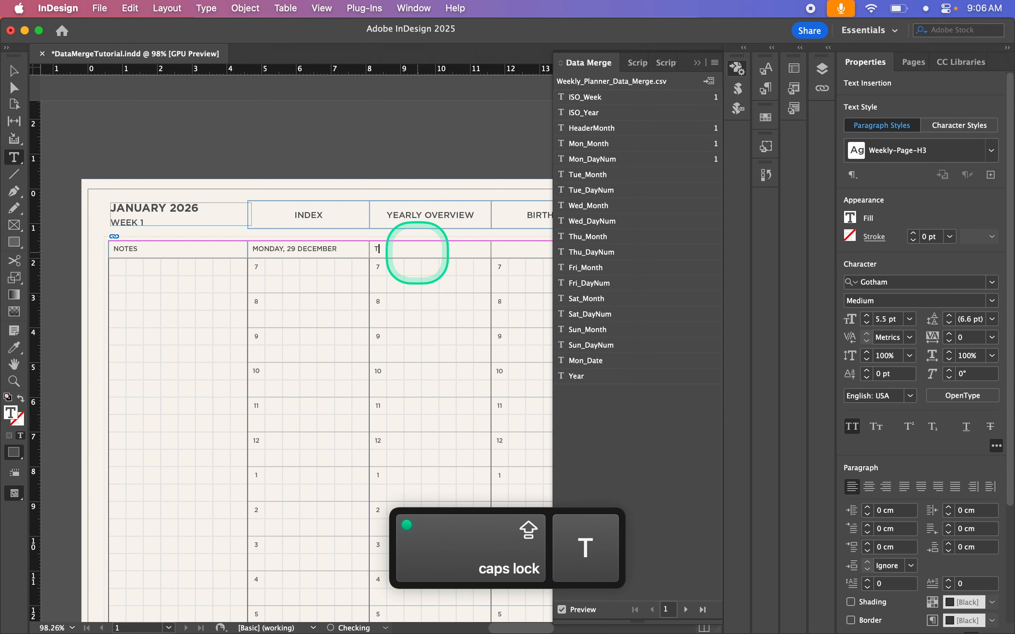
{"action": "type", "text": "UESDAY,"}
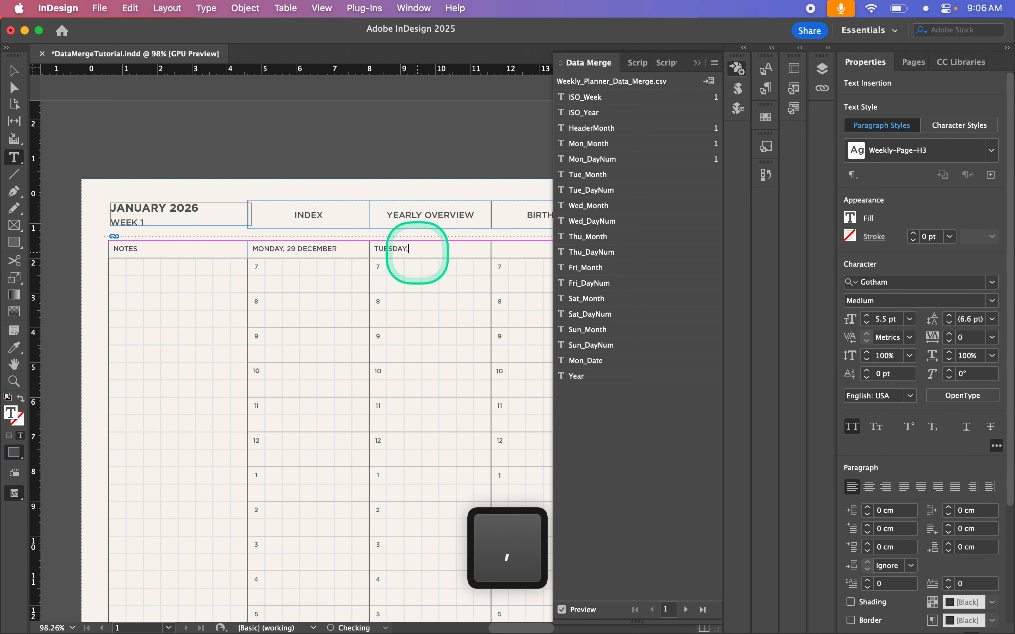
{"action": "left_click", "coordinate": [628, 192]}
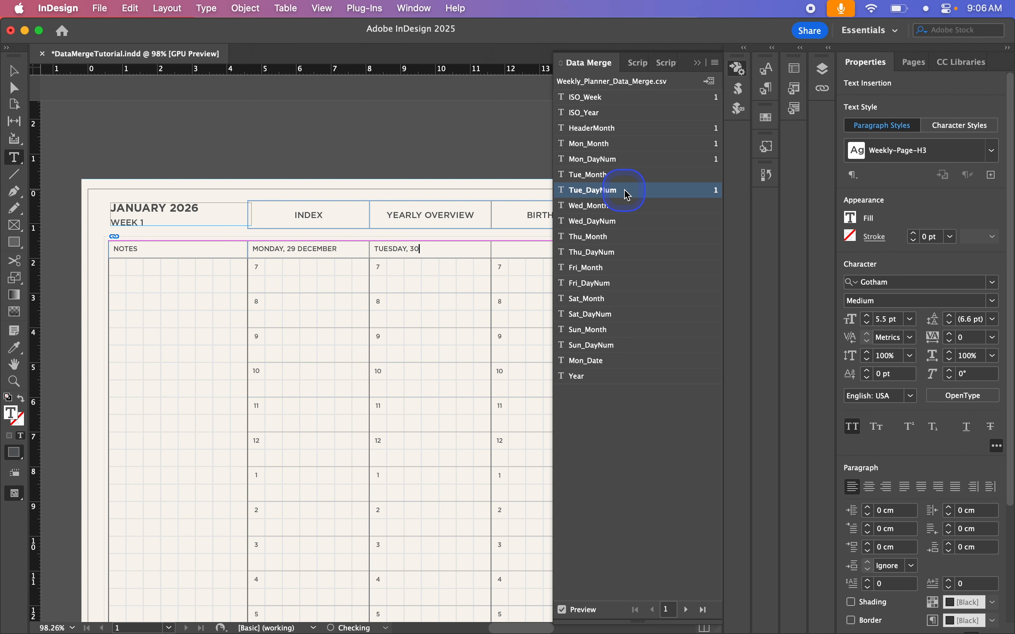
{"action": "left_click", "coordinate": [624, 174]}
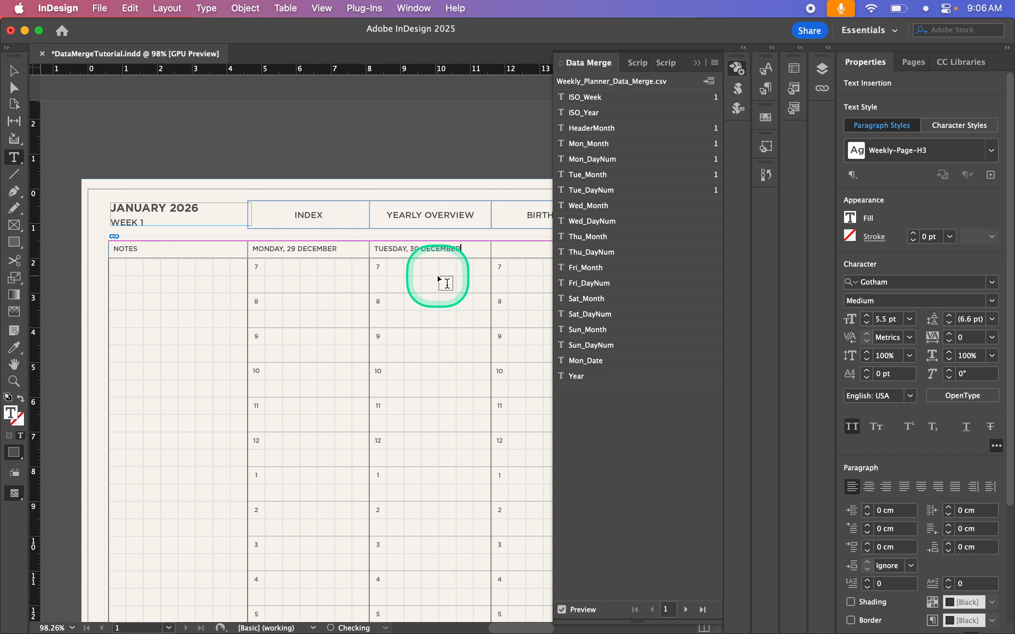
- Fill the cell after Tuesday with "WEDNESDAY, " followed by the Wed_DayNum and Wed_Month fields, separated by a space
{"action": "scroll", "coordinate": [446, 284], "scroll_direction": "right", "scroll_amount": 5}
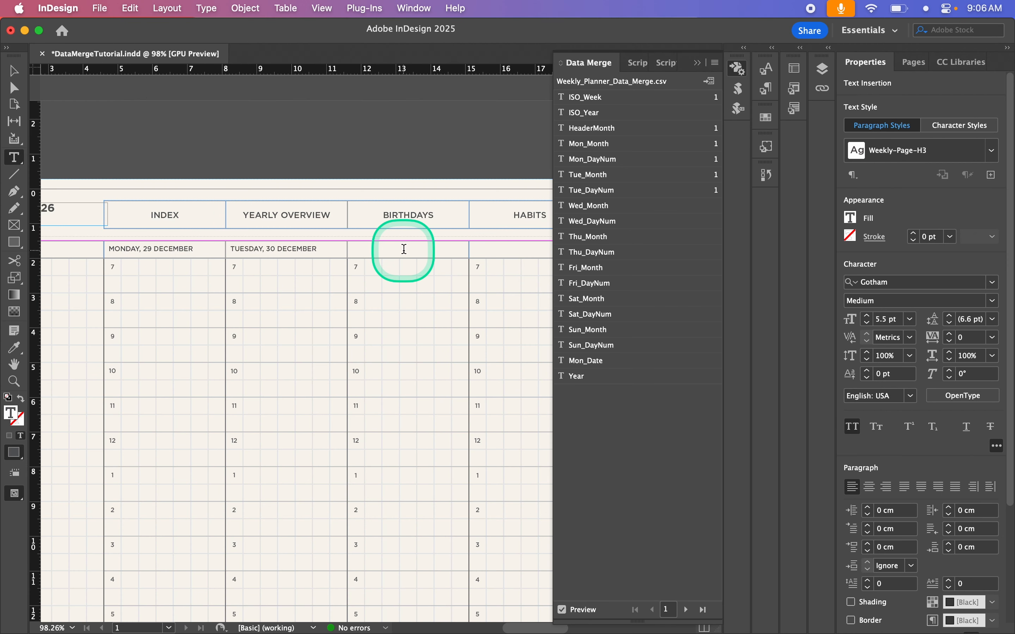
{"action": "left_click", "coordinate": [404, 249]}
{"action": "key", "text": "Caps_Lock"}
{"action": "type", "text": "WEDNESDAY"}
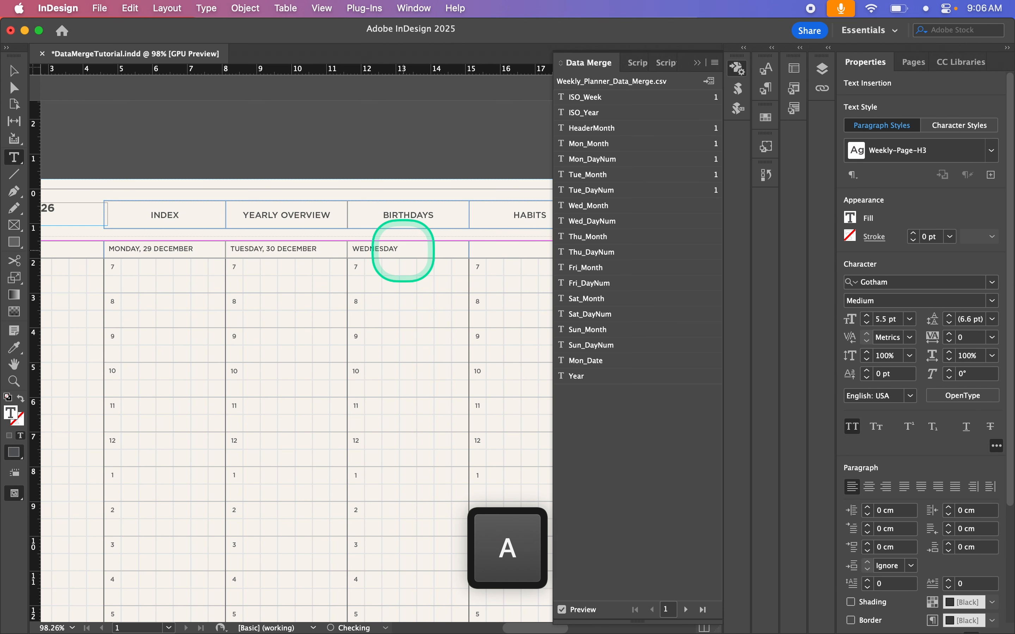
{"action": "type", "text": ","}
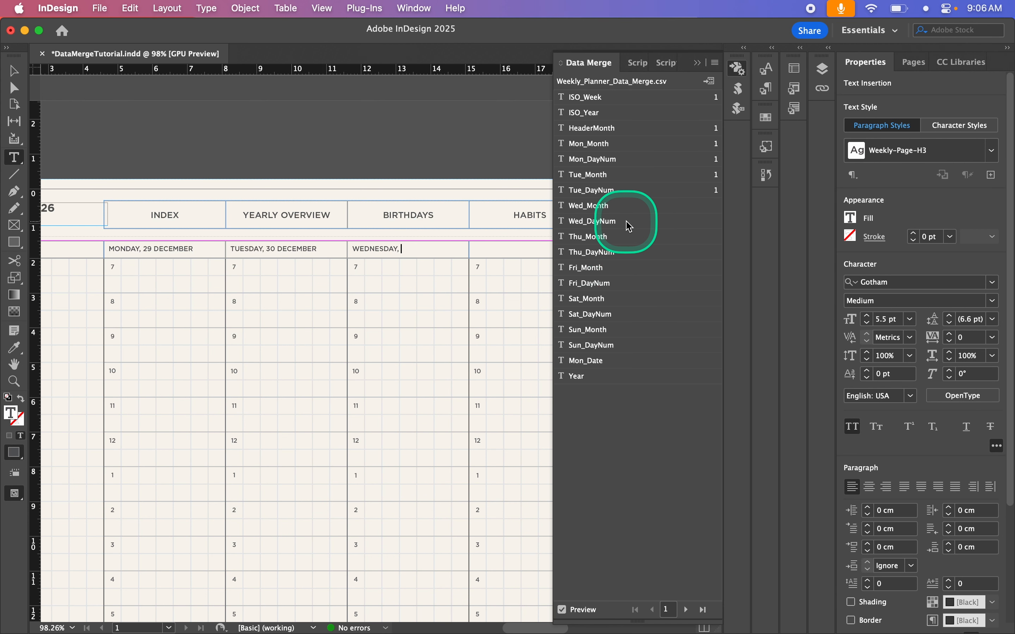
{"action": "left_click", "coordinate": [625, 221]}
{"action": "left_click", "coordinate": [613, 206]}
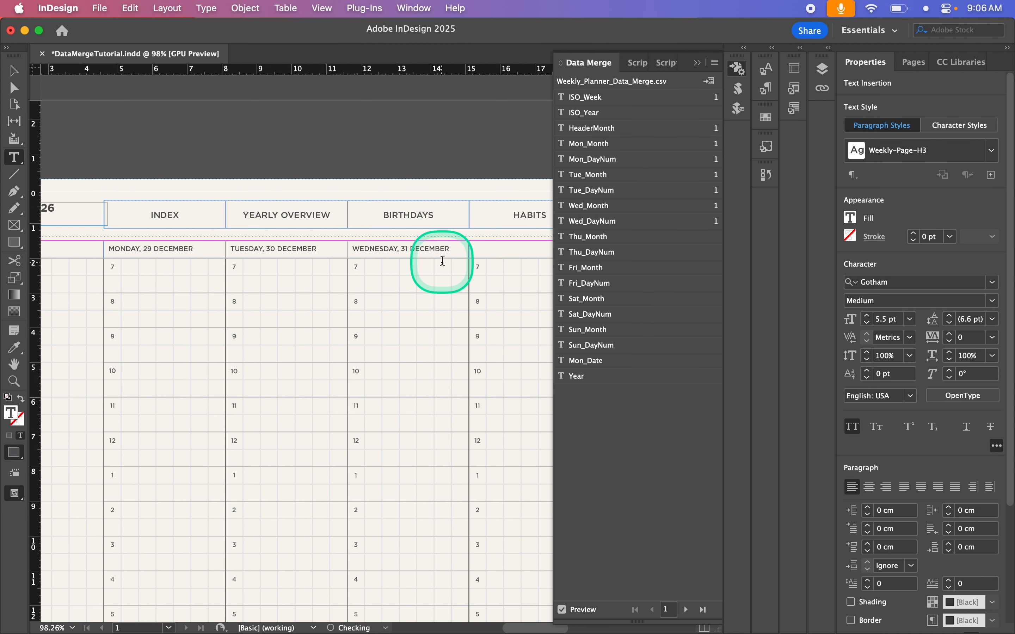
- Fill the cell after Wednesday with "THURSDAY, " followed by the Thu_DayNum and Thu_Month data merge fields, separated by a space
{"action": "scroll", "coordinate": [442, 256], "scroll_direction": "right", "scroll_amount": 3}
{"action": "left_click", "coordinate": [430, 242]}
{"action": "key", "text": "Caps_Lock"}
{"action": "type", "text": "THU"}
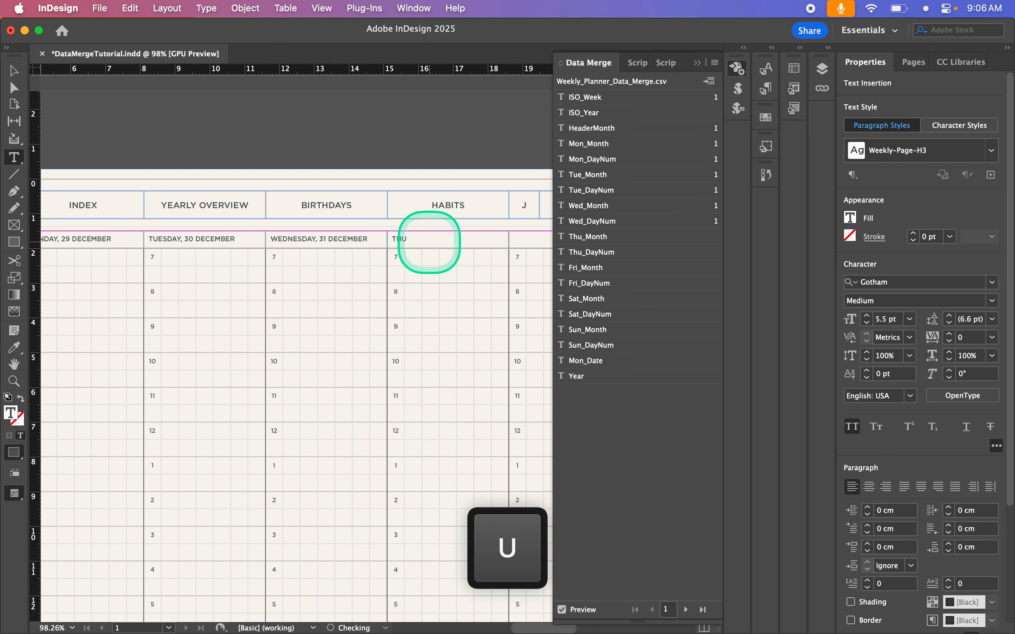
{"action": "type", "text": "RSDAY,"}
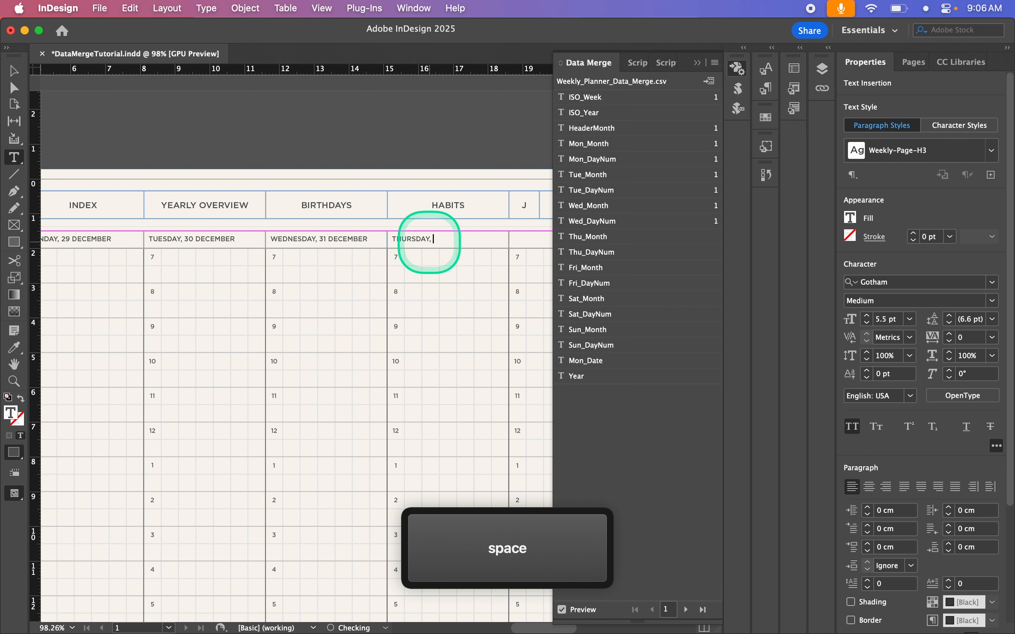
{"action": "left_click", "coordinate": [631, 251]}
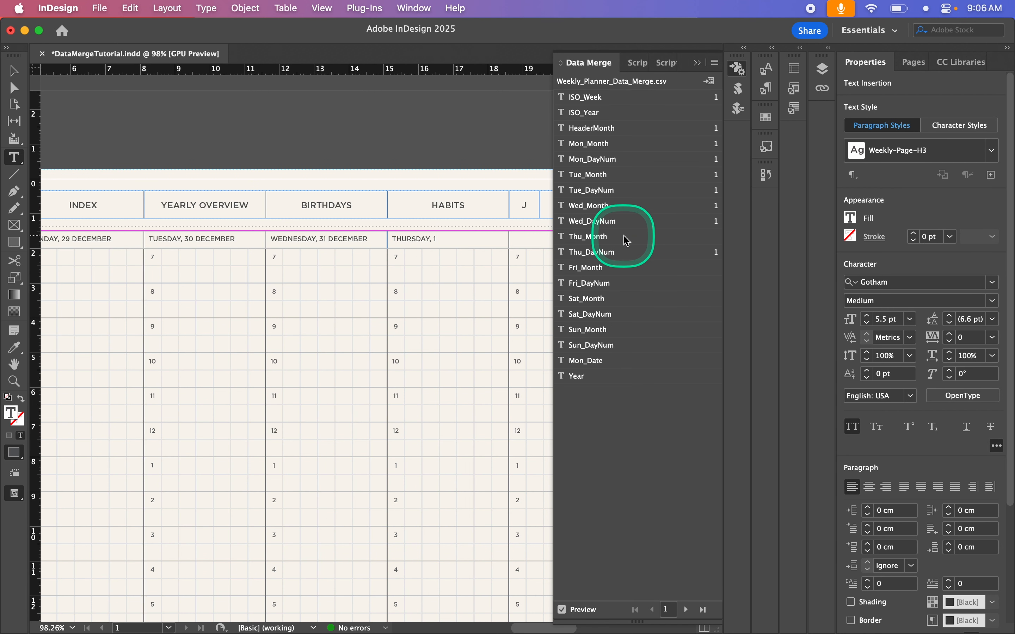
{"action": "left_click", "coordinate": [625, 236]}
- Fill the cell after Thursday with "FRIDAY, " followed by the Fri_DayNum and Fri_Month fields, separated by a space
{"action": "scroll", "coordinate": [426, 277], "scroll_direction": "right", "scroll_amount": 3}
{"action": "scroll", "coordinate": [401, 282], "scroll_direction": "down", "scroll_amount": 1}
{"action": "scroll", "coordinate": [401, 283], "scroll_direction": "right", "scroll_amount": 1}
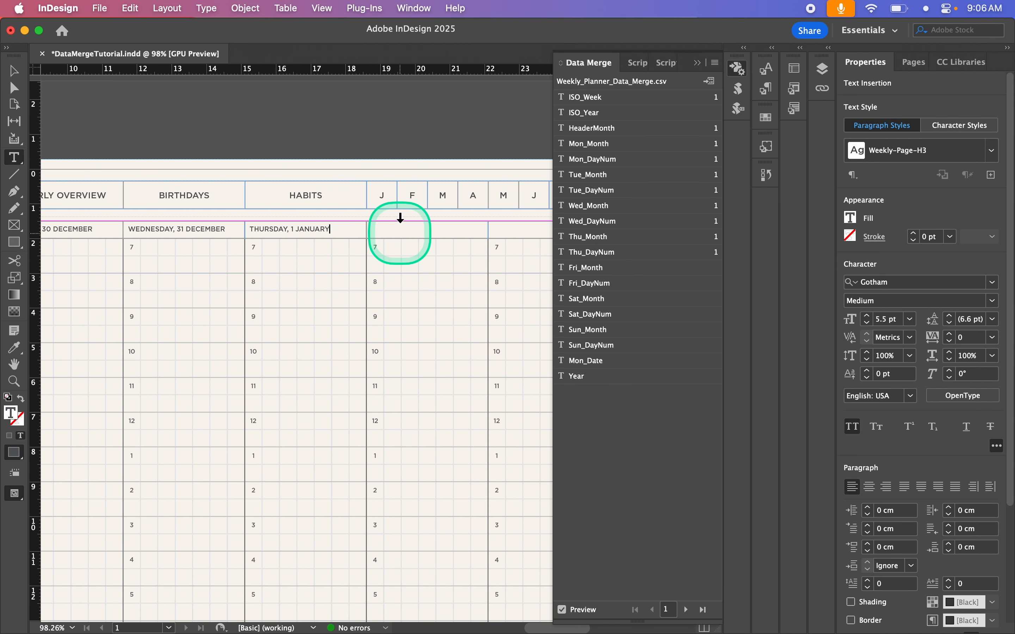
{"action": "left_click", "coordinate": [397, 229]}
{"action": "type", "text": "FR"}
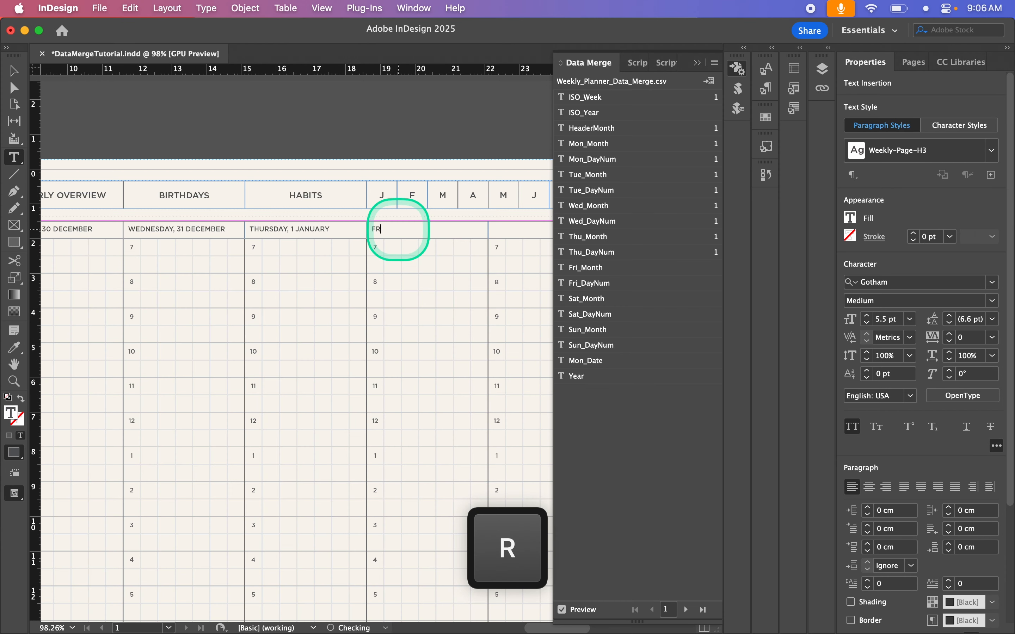
{"action": "type", "text": "IDAY,"}
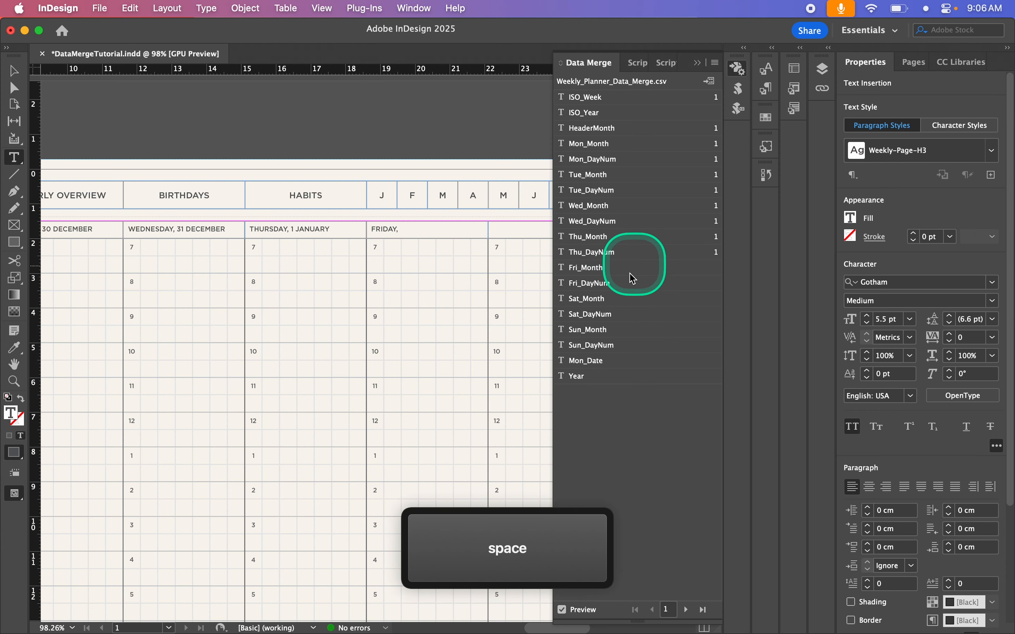
{"action": "left_click", "coordinate": [629, 283]}
{"action": "left_click", "coordinate": [611, 268]}
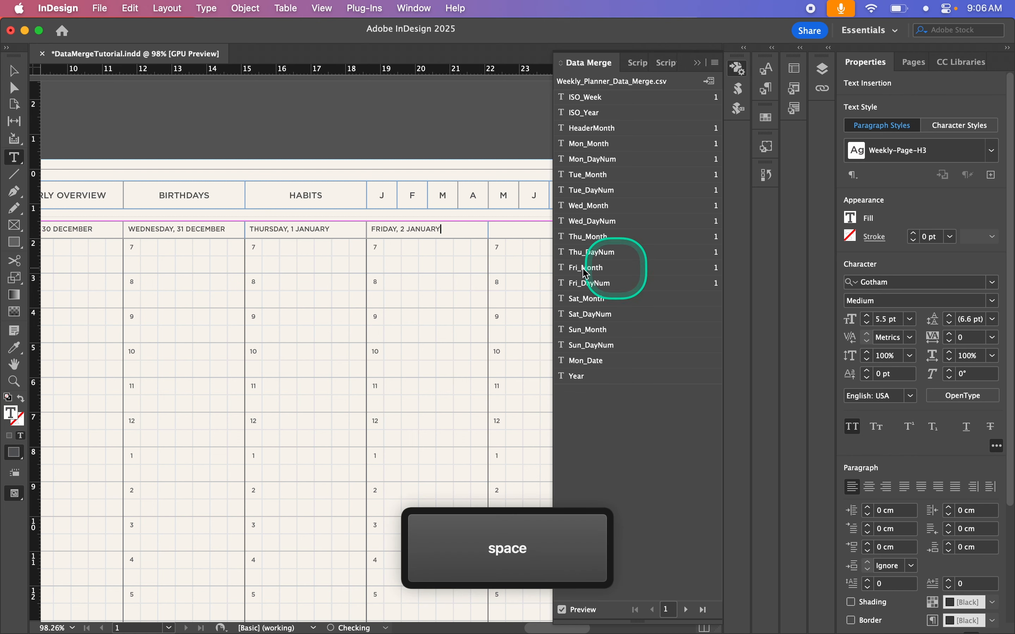
- Fill the cell after Friday with "SATURDAY, " followed by the Sat_DayNum and Sat_Month fields, separated by a space
{"action": "scroll", "coordinate": [403, 273], "scroll_direction": "right", "scroll_amount": 3}
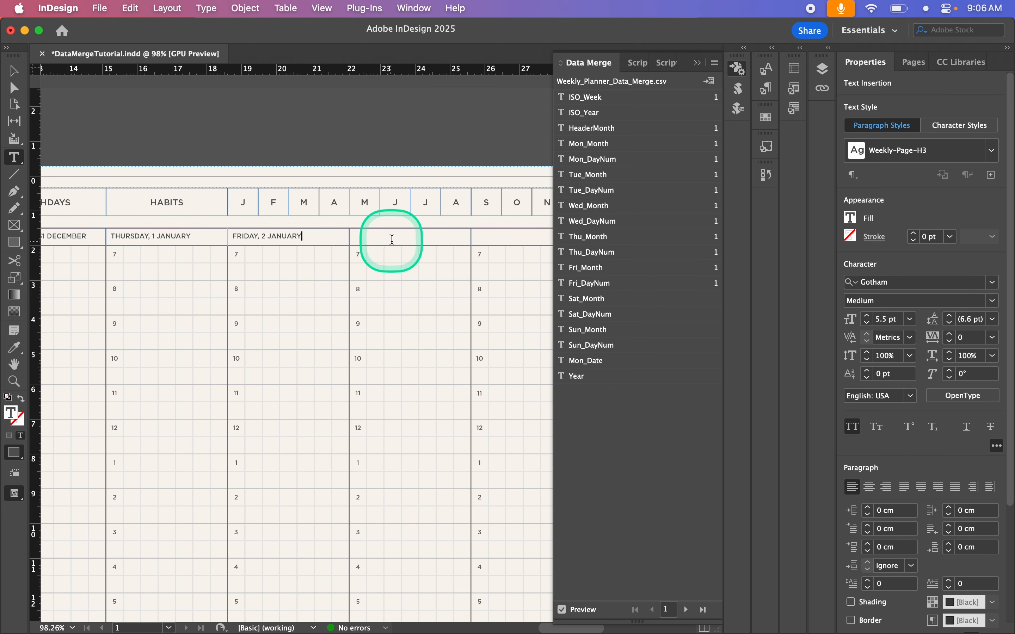
{"action": "type", "text": "S"}
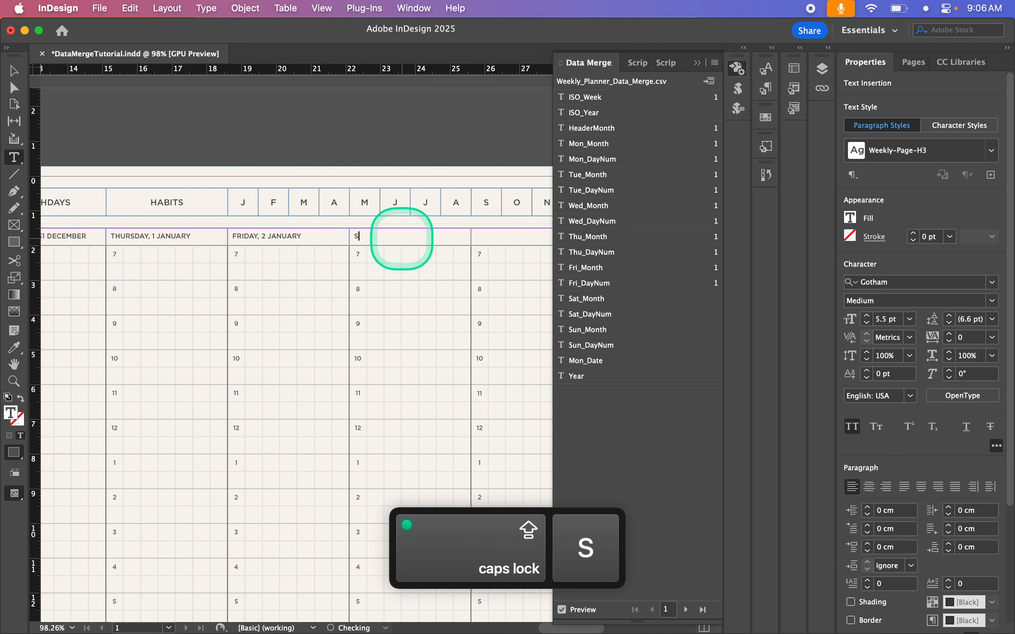
{"action": "type", "text": "ATURDAY,"}
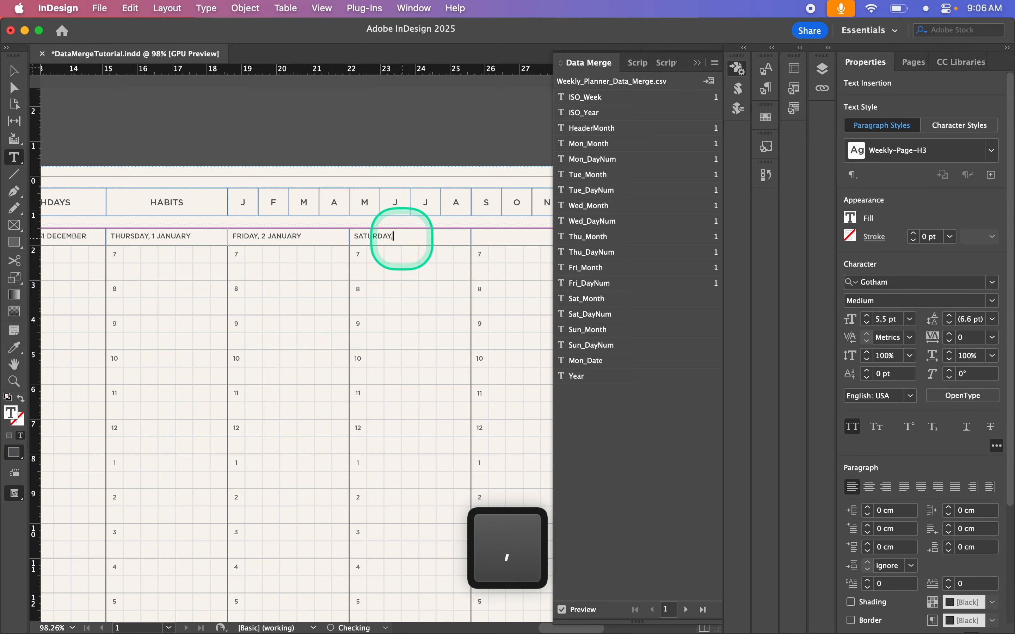
{"action": "left_click", "coordinate": [622, 314]}
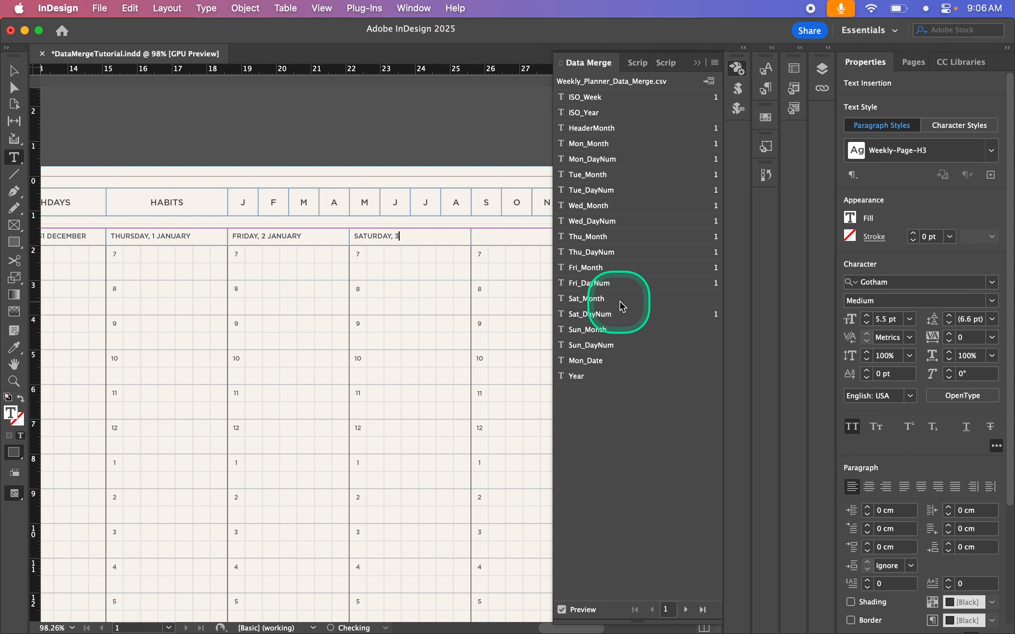
{"action": "left_click", "coordinate": [617, 298]}
- Fill the last day-header cell with "SUNDAY, " followed by the Sun_DayNum and Sun_Month fields, separated by a space
{"action": "scroll", "coordinate": [433, 275], "scroll_direction": "right", "scroll_amount": 3}
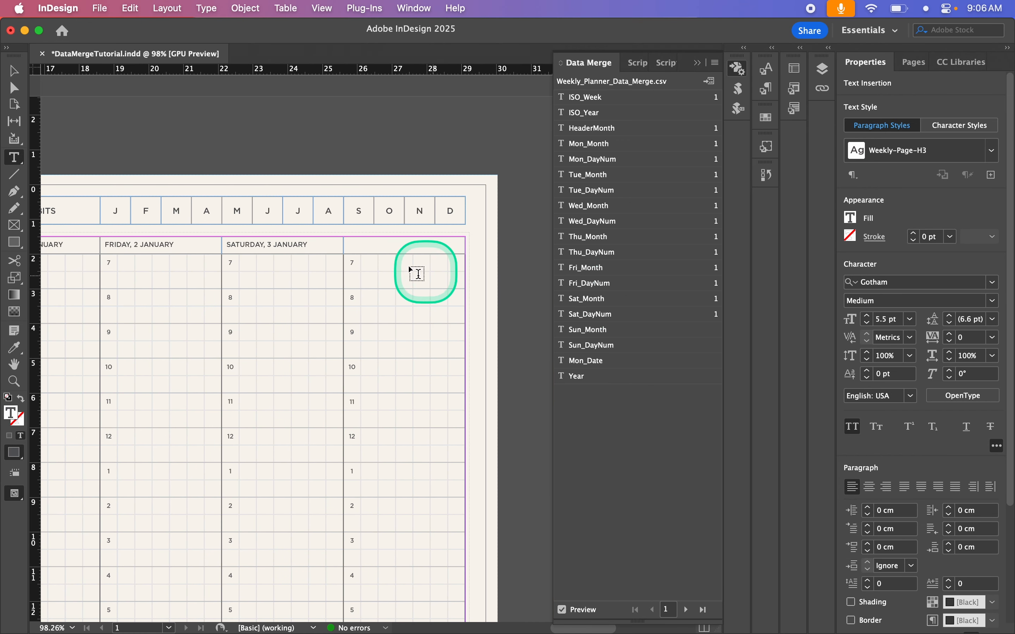
{"action": "left_click", "coordinate": [393, 244]}
{"action": "key", "text": "Caps_Lock"}
{"action": "type", "text": "SUNDAY,"}
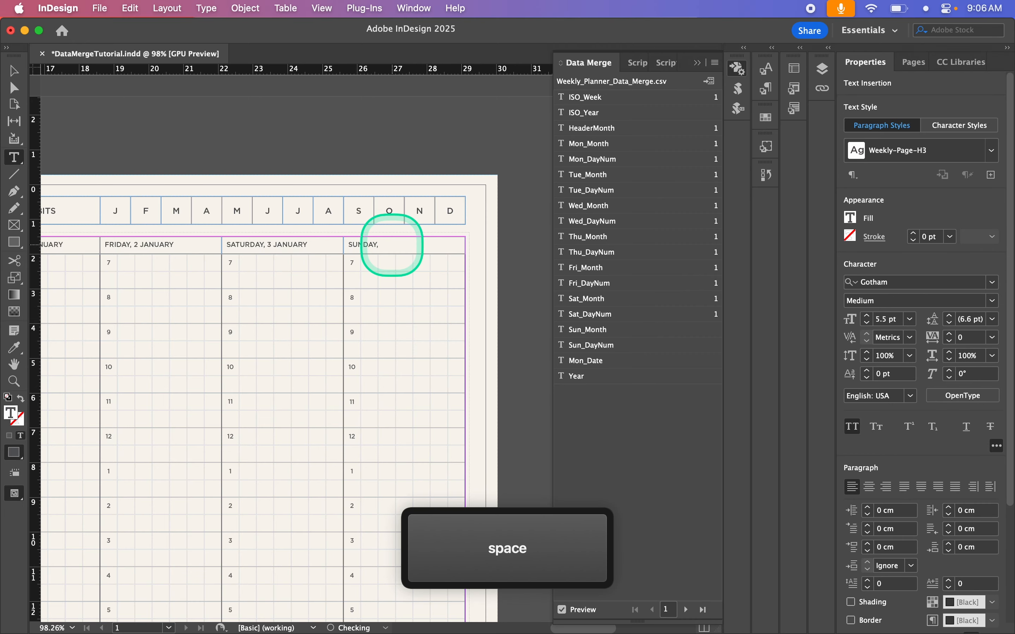
{"action": "left_click", "coordinate": [646, 347]}
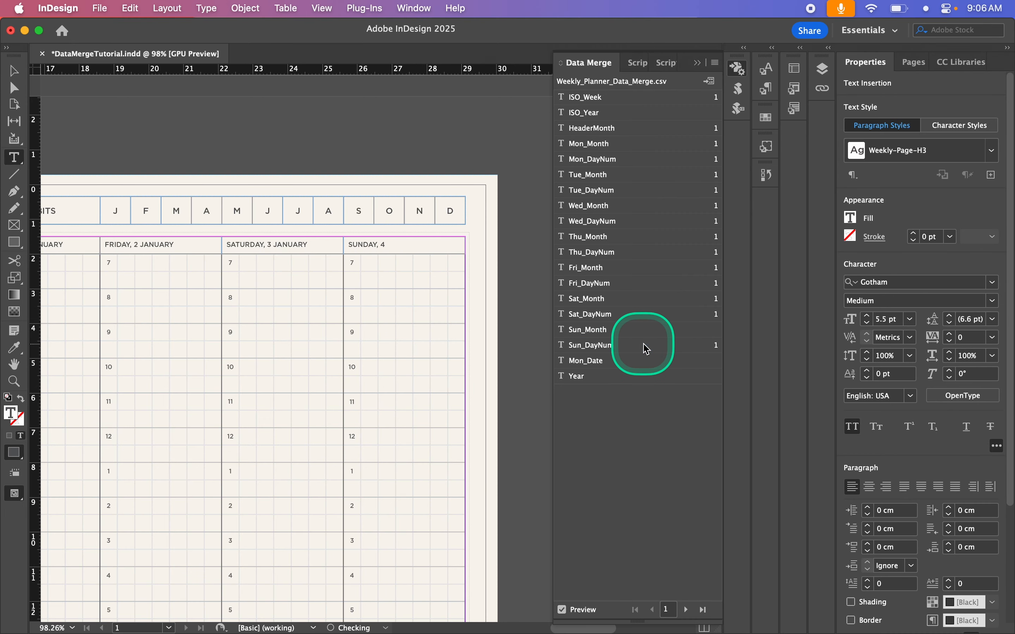
{"action": "left_click", "coordinate": [629, 333]}
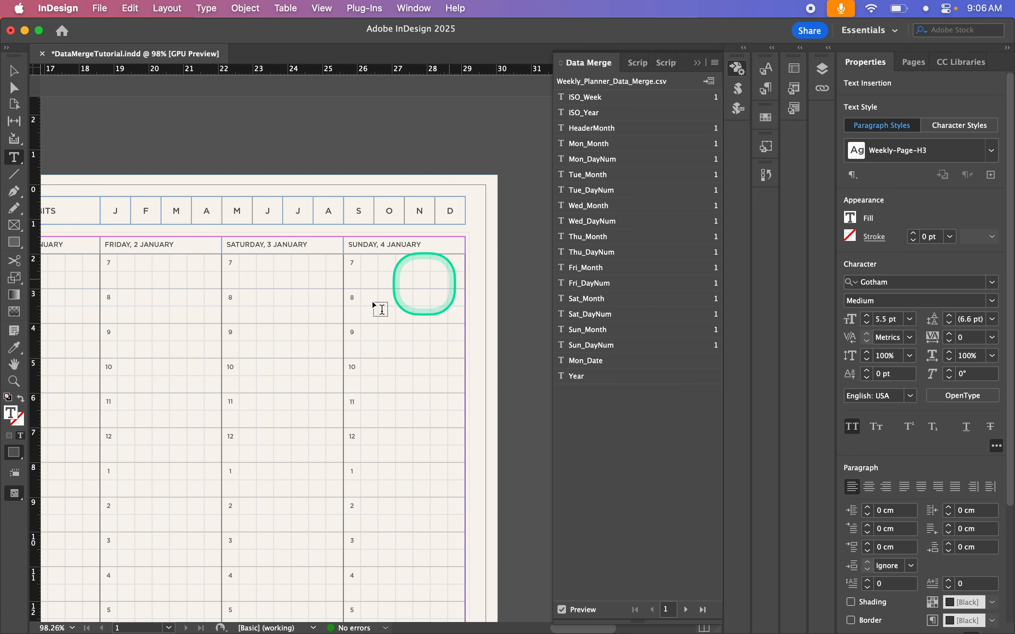
- Leave text editing with nothing selected and review the day headers across the whole weekly page
{"action": "scroll", "coordinate": [324, 319], "scroll_direction": "down", "scroll_amount": 4}
{"action": "scroll", "coordinate": [323, 319], "scroll_direction": "left", "scroll_amount": 5}
{"action": "scroll", "coordinate": [324, 322], "scroll_direction": "down", "scroll_amount": 3}
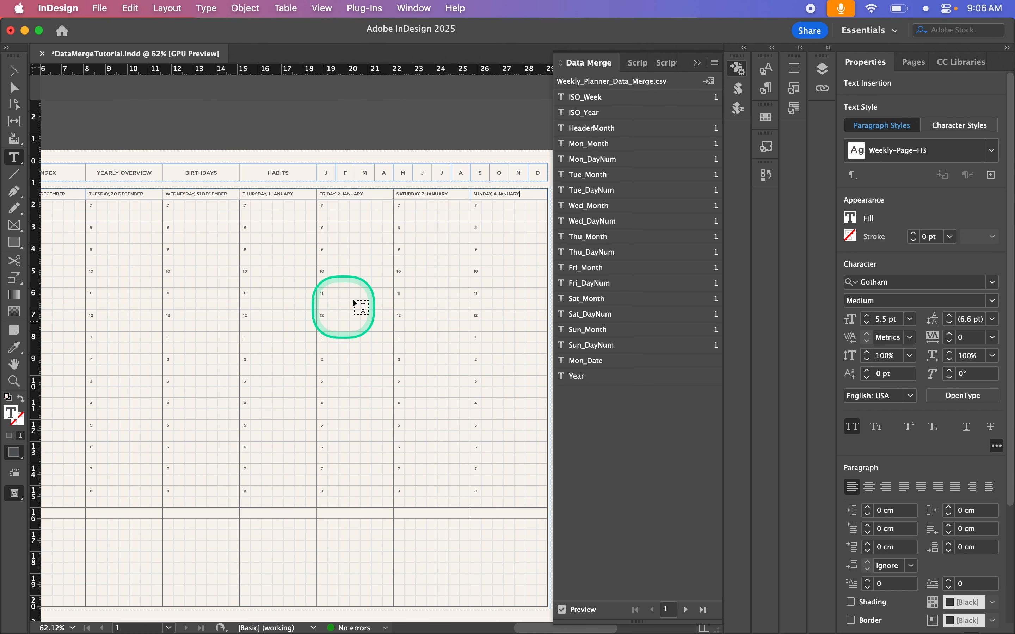
{"action": "scroll", "coordinate": [439, 260], "scroll_direction": "left", "scroll_amount": 3}
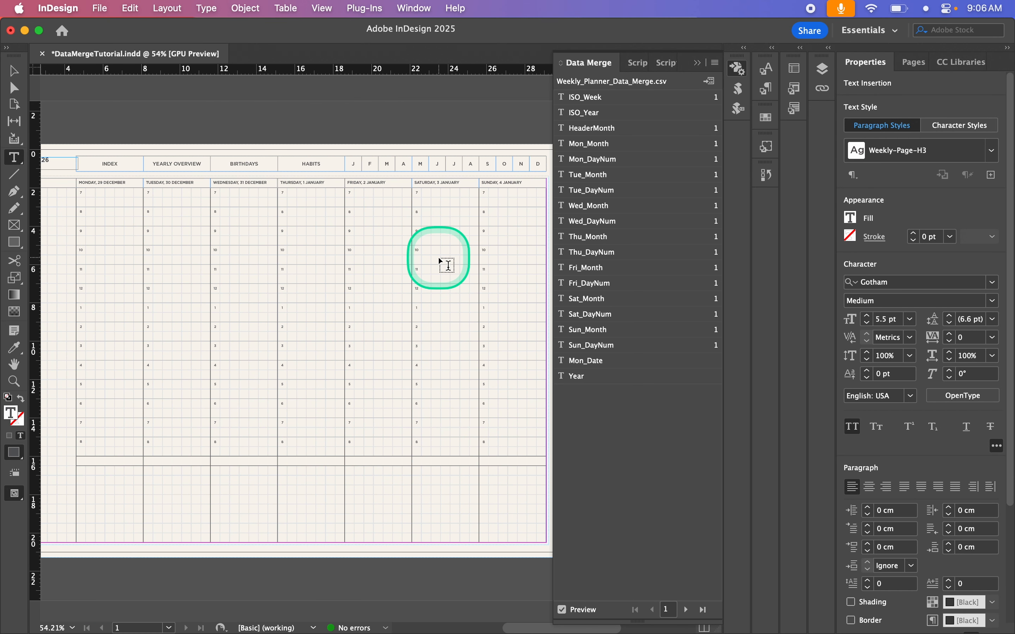
{"action": "left_click", "coordinate": [697, 62]}
{"action": "scroll", "coordinate": [586, 208], "scroll_direction": "left", "scroll_amount": 3}
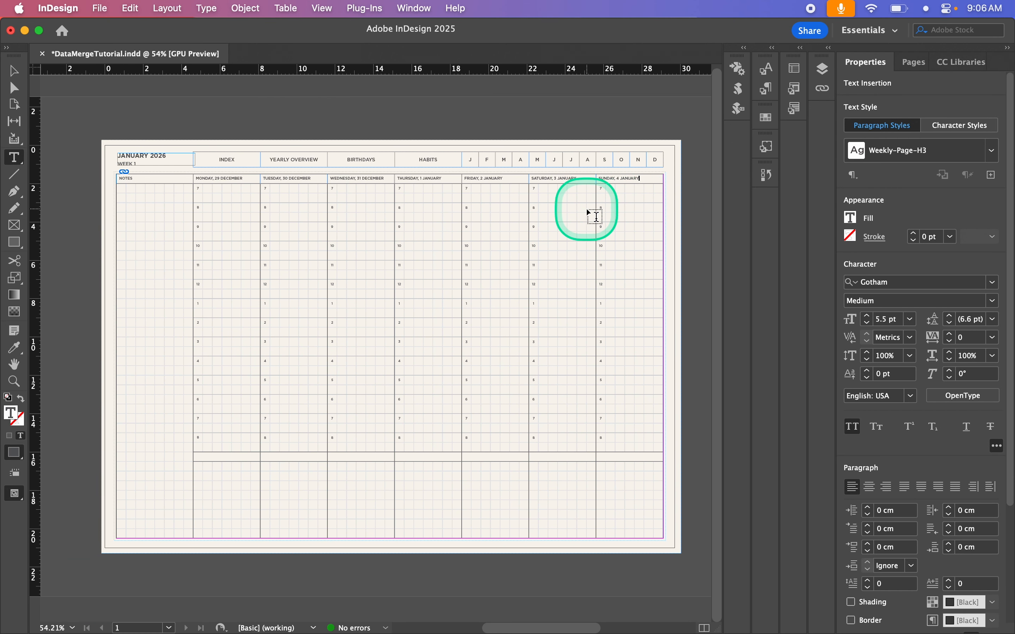
{"action": "left_click", "coordinate": [562, 126]}
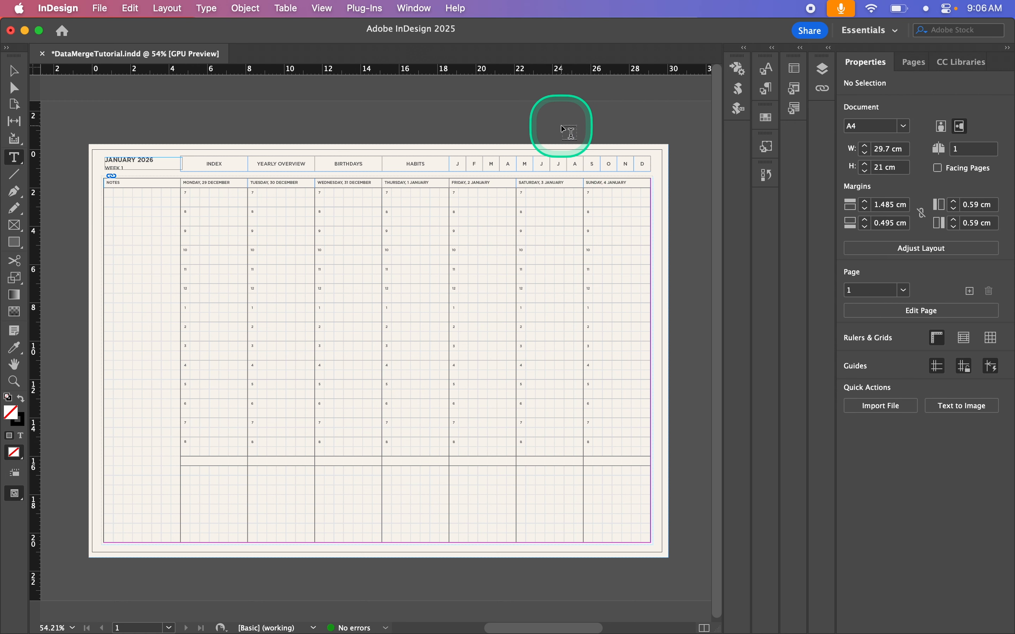
{"action": "key", "text": "v"}
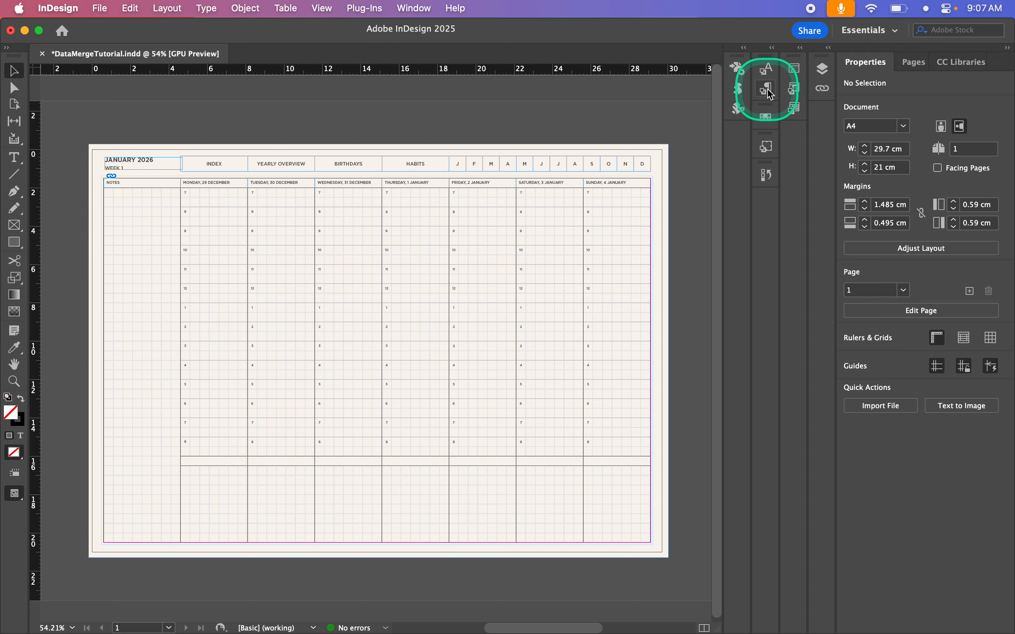
- Try the Normal case in the Base paragraph style's basic character formats, then restore All Caps
{"action": "left_click", "coordinate": [771, 95]}
{"action": "double_click", "coordinate": [609, 113]}
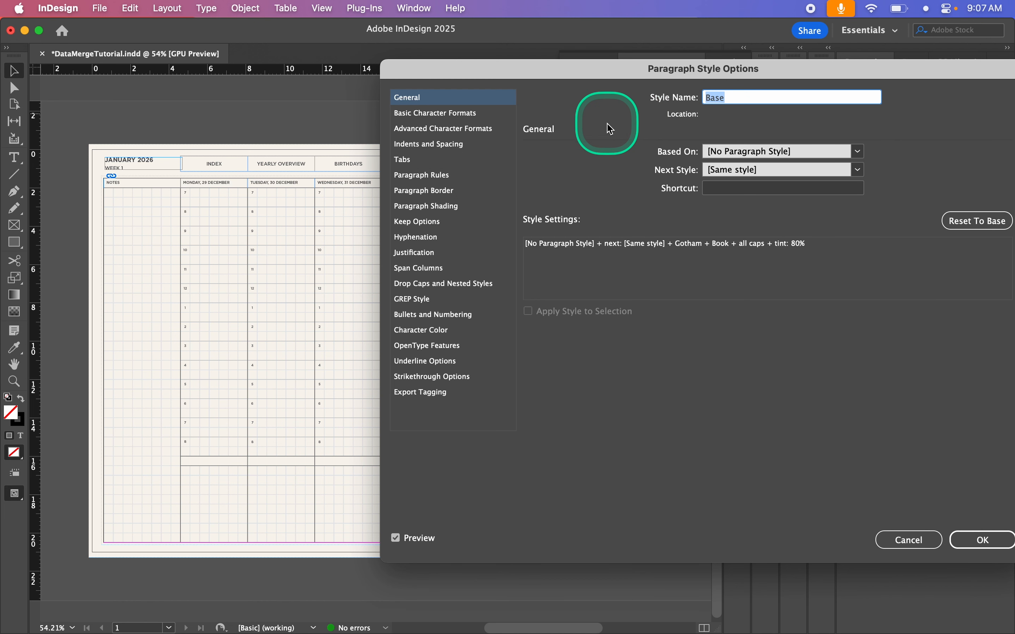
{"action": "left_click", "coordinate": [437, 113]}
{"action": "left_click", "coordinate": [629, 232]}
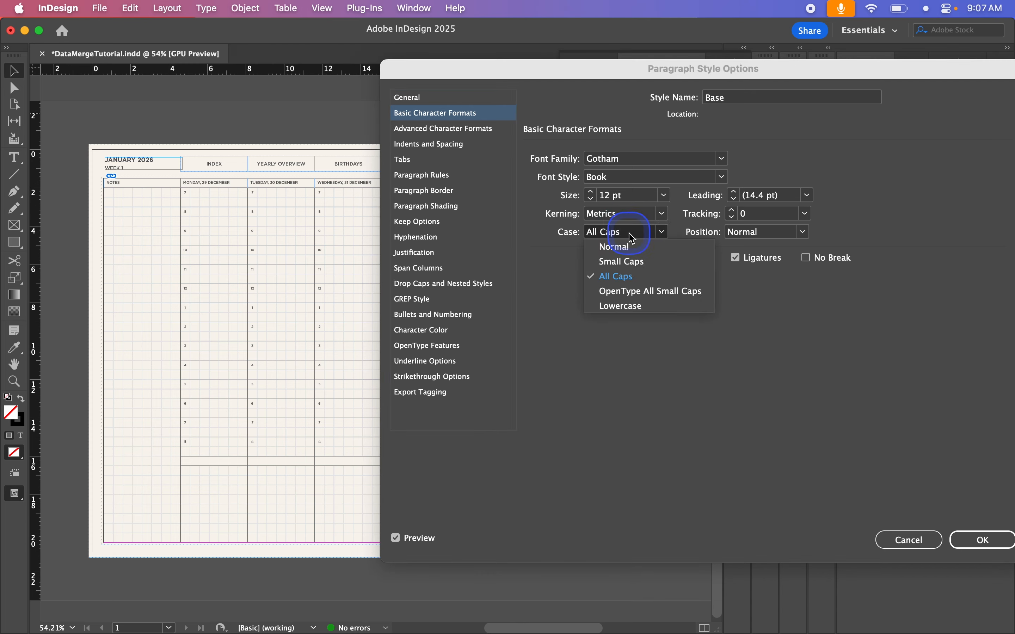
{"action": "left_click", "coordinate": [623, 248]}
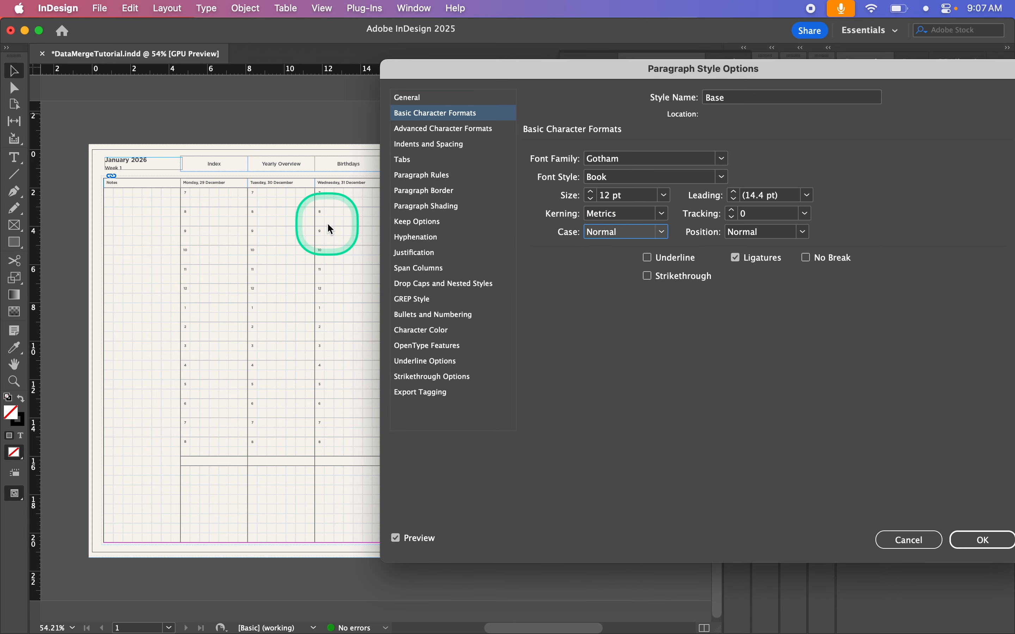
{"action": "left_click", "coordinate": [627, 232]}
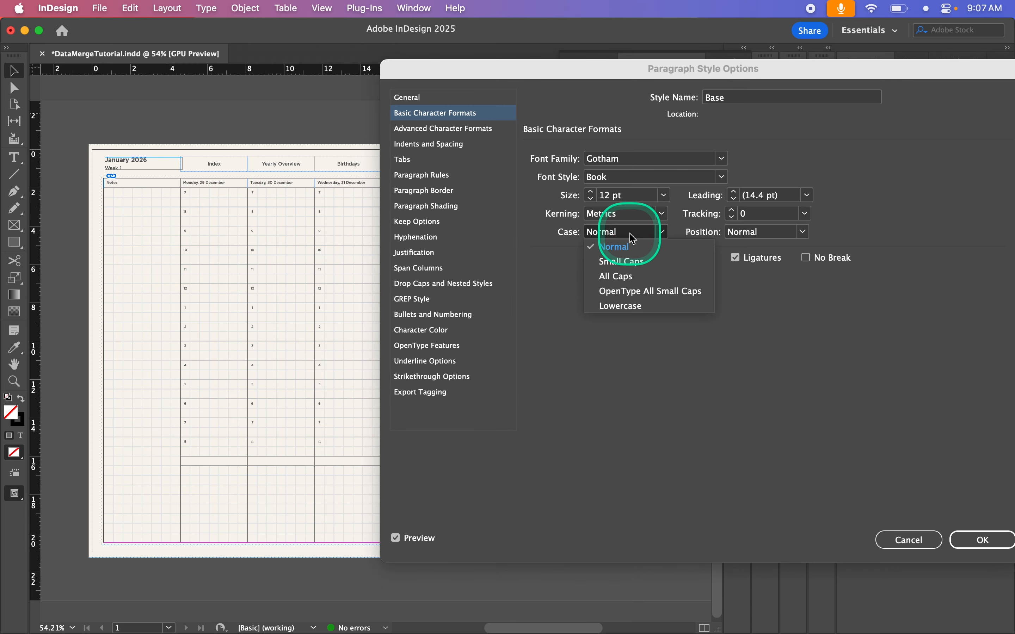
{"action": "left_click", "coordinate": [629, 280]}
{"action": "left_click", "coordinate": [984, 540]}
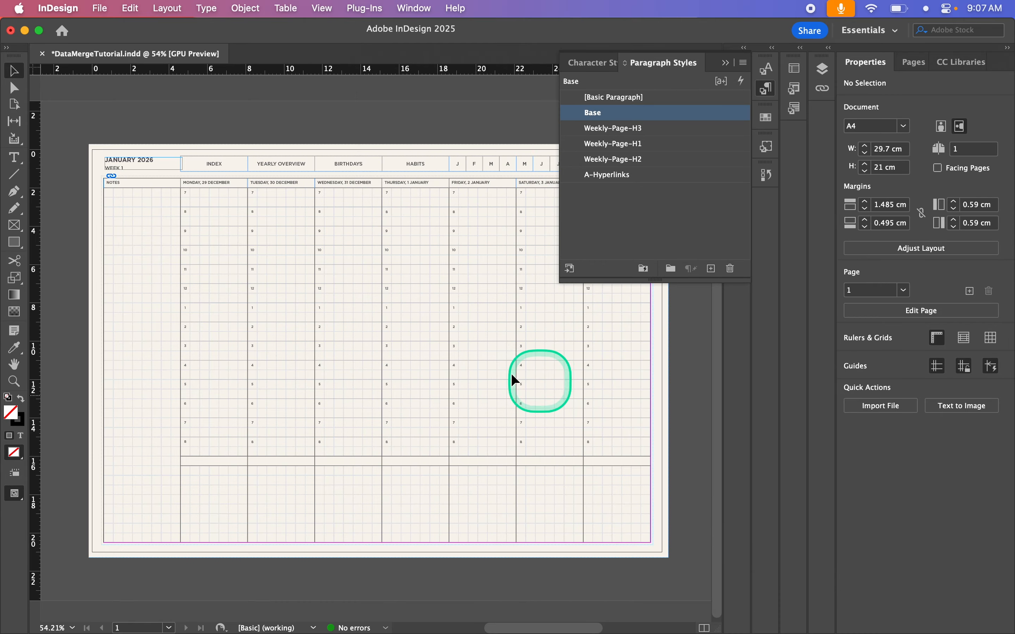
- Turn off the data merge preview to examine the field placeholders in the day headers, and turn the preview back on
{"action": "scroll", "coordinate": [515, 380], "scroll_direction": "right", "scroll_amount": 5}
{"action": "scroll", "coordinate": [515, 380], "scroll_direction": "left", "scroll_amount": 3}
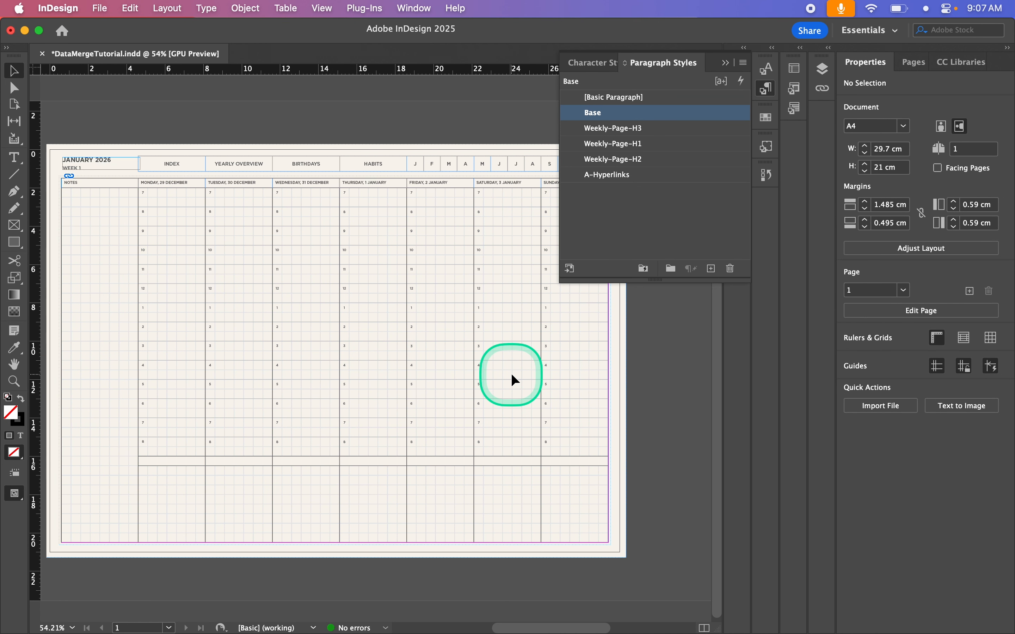
{"action": "scroll", "coordinate": [511, 380], "scroll_direction": "left", "scroll_amount": 4}
{"action": "scroll", "coordinate": [512, 380], "scroll_direction": "right", "scroll_amount": 1}
{"action": "left_click", "coordinate": [725, 63]}
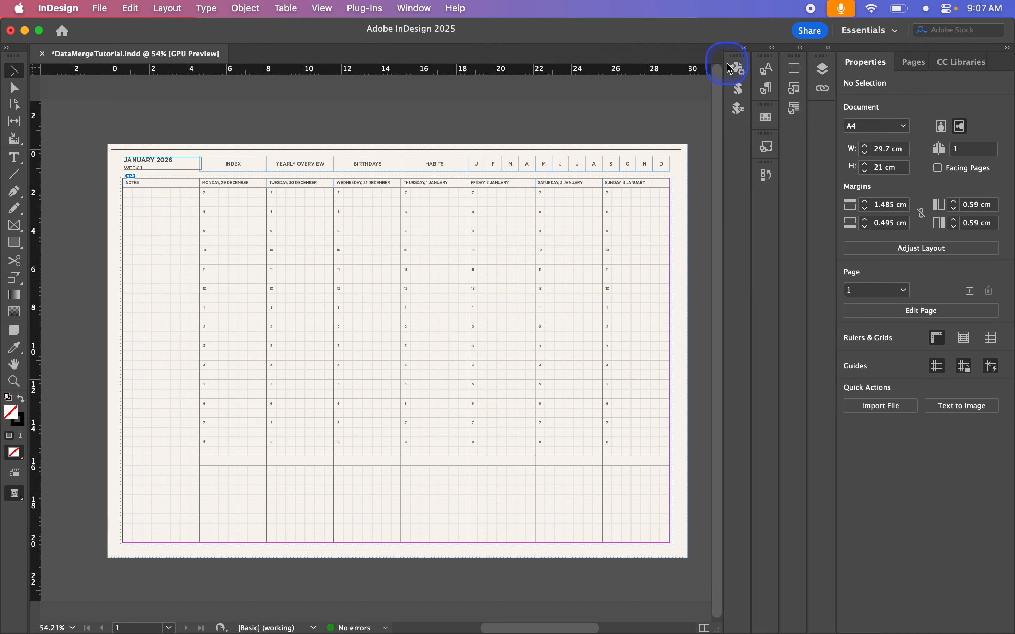
{"action": "left_click", "coordinate": [737, 68]}
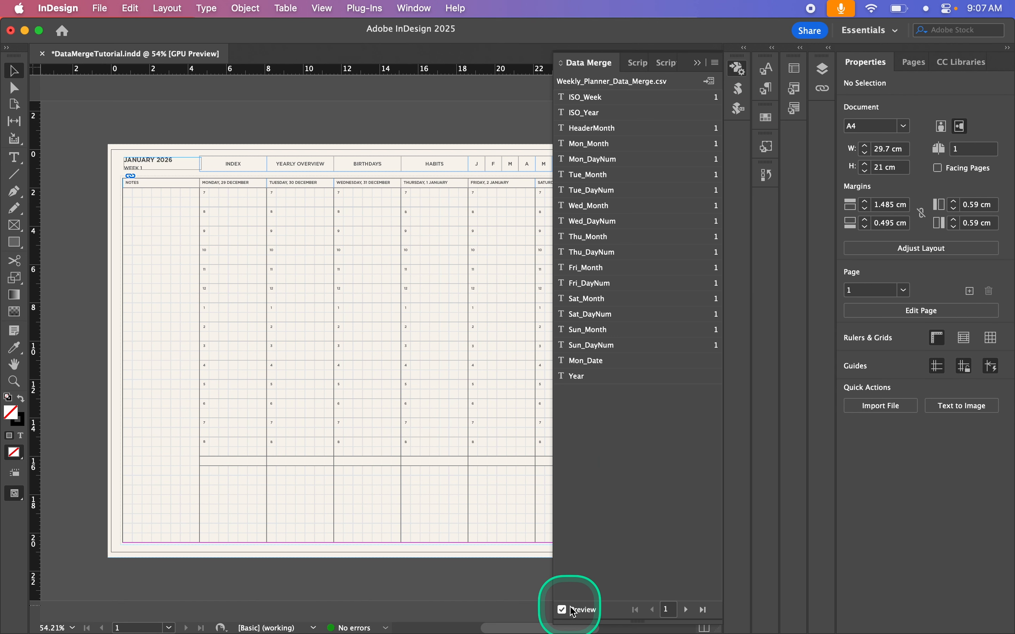
{"action": "left_click", "coordinate": [563, 610]}
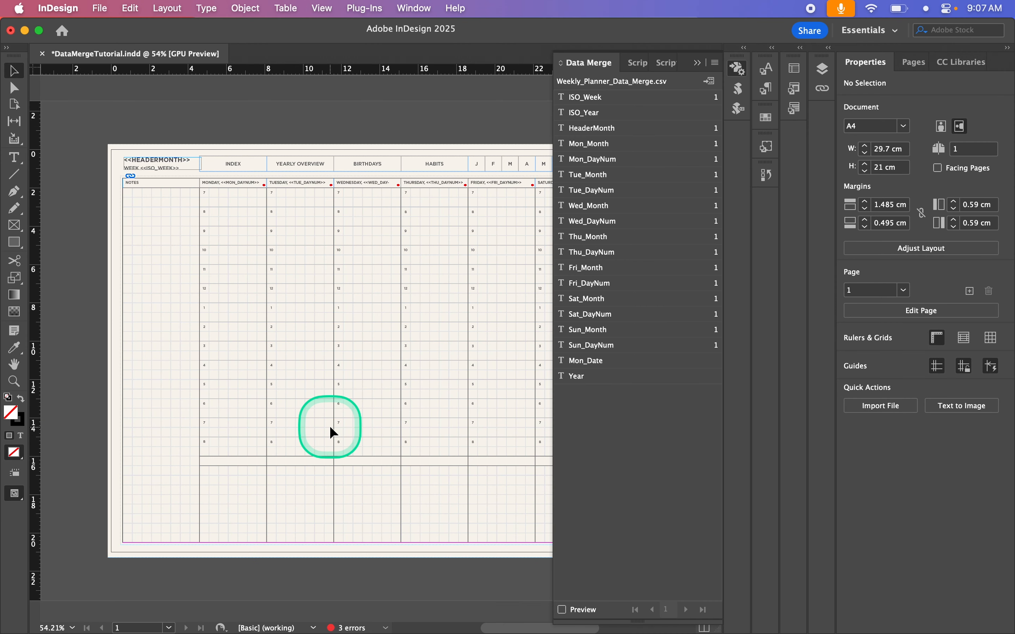
{"action": "scroll", "coordinate": [330, 425], "scroll_direction": "right", "scroll_amount": 6}
{"action": "scroll", "coordinate": [330, 426], "scroll_direction": "right", "scroll_amount": 2}
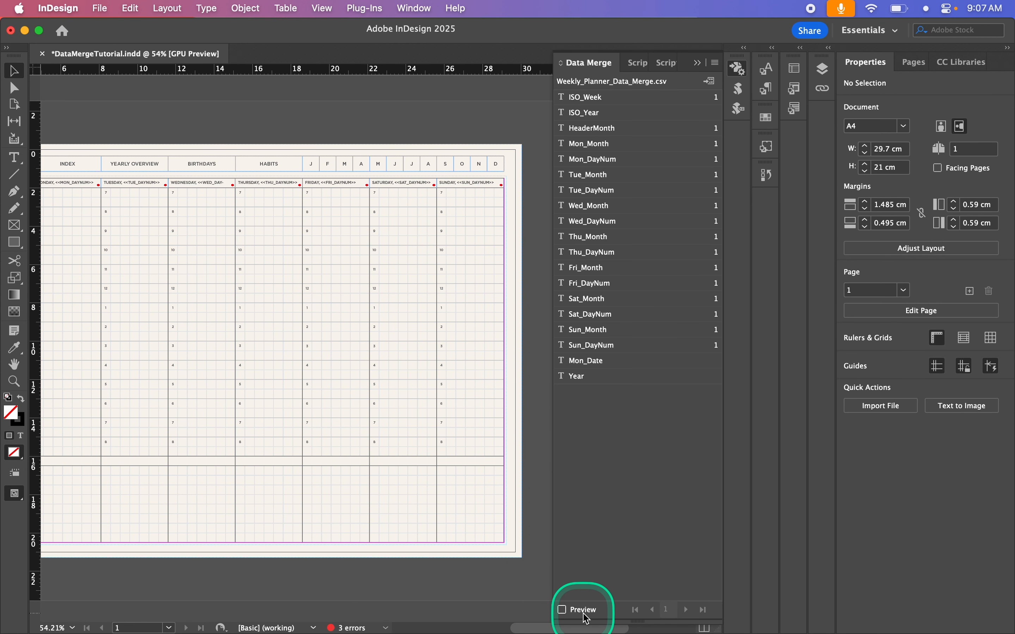
{"action": "left_click", "coordinate": [563, 609]}
{"action": "scroll", "coordinate": [371, 426], "scroll_direction": "left", "scroll_amount": 1}
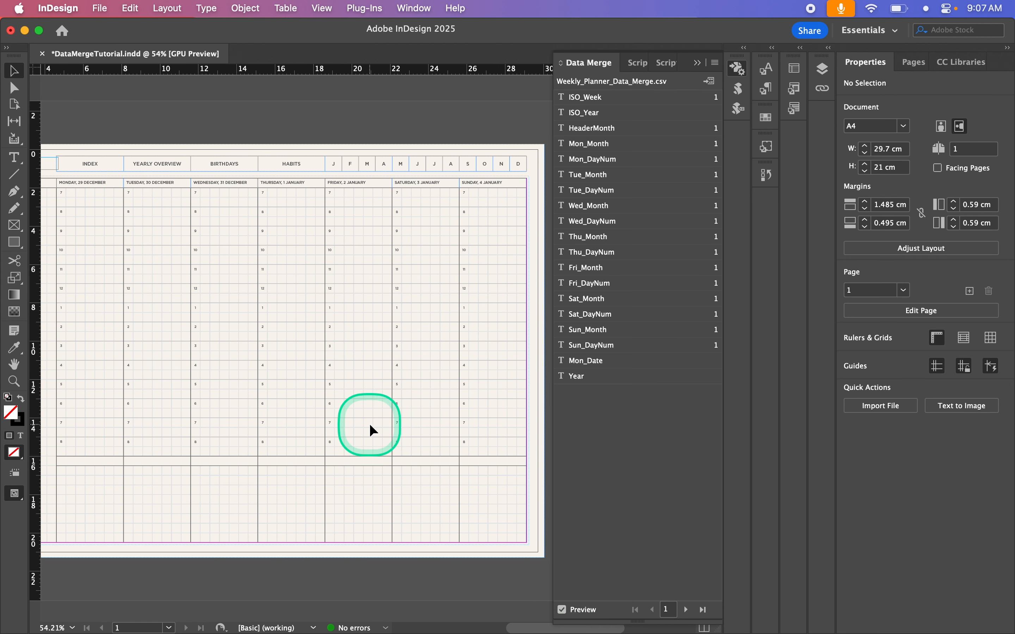
{"action": "left_click", "coordinate": [697, 63]}
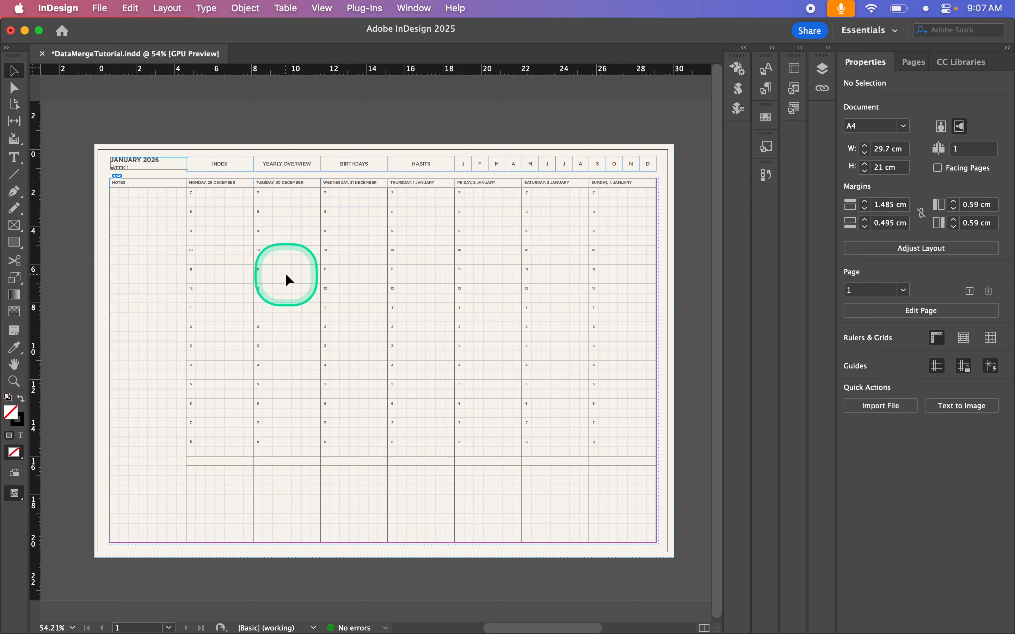
- Duplicate the day-header table frame down into the empty row below the 8 o'clock slot, at Y 16 cm
{"action": "scroll", "coordinate": [212, 295], "scroll_direction": "right", "scroll_amount": 2}
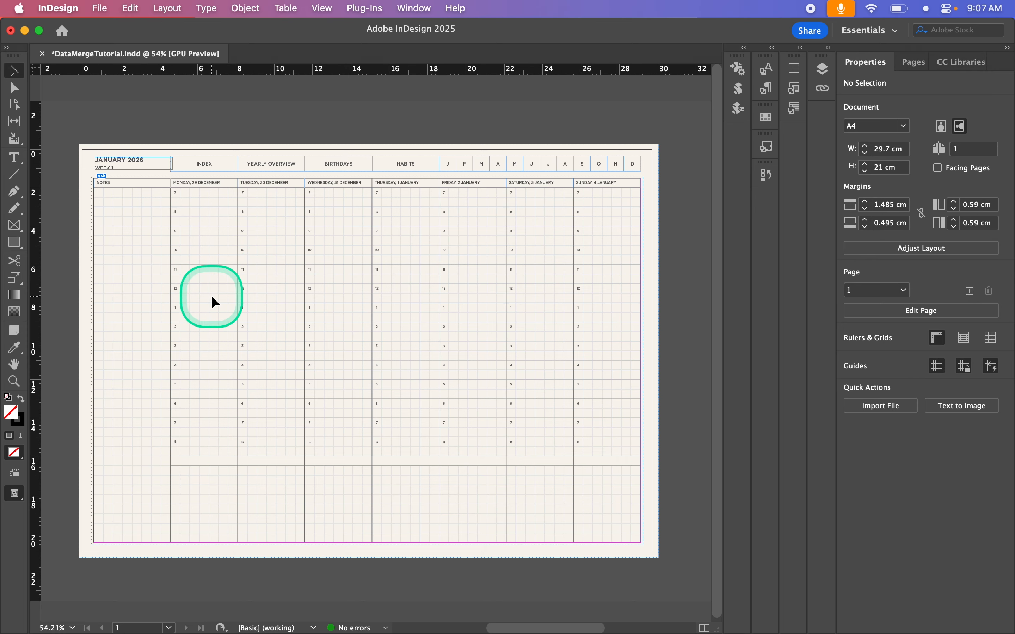
{"action": "left_click", "coordinate": [68, 277]}
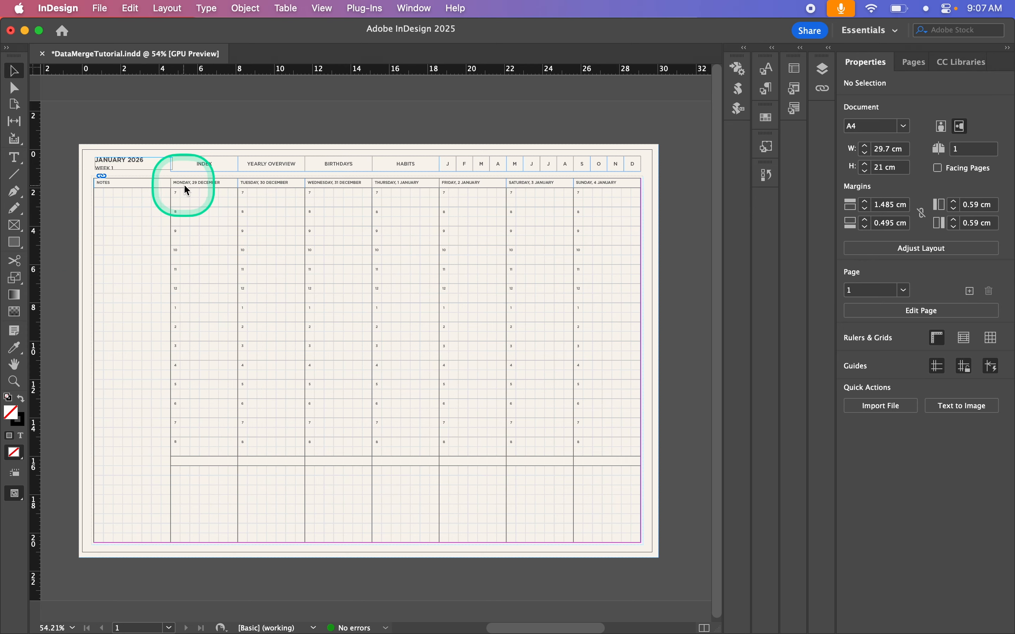
{"action": "left_click", "coordinate": [195, 183]}
{"action": "left_click_drag", "start_coordinate": [200, 188], "coordinate": [165, 458]}
{"action": "scroll", "coordinate": [166, 457], "scroll_direction": "up", "scroll_amount": 10}
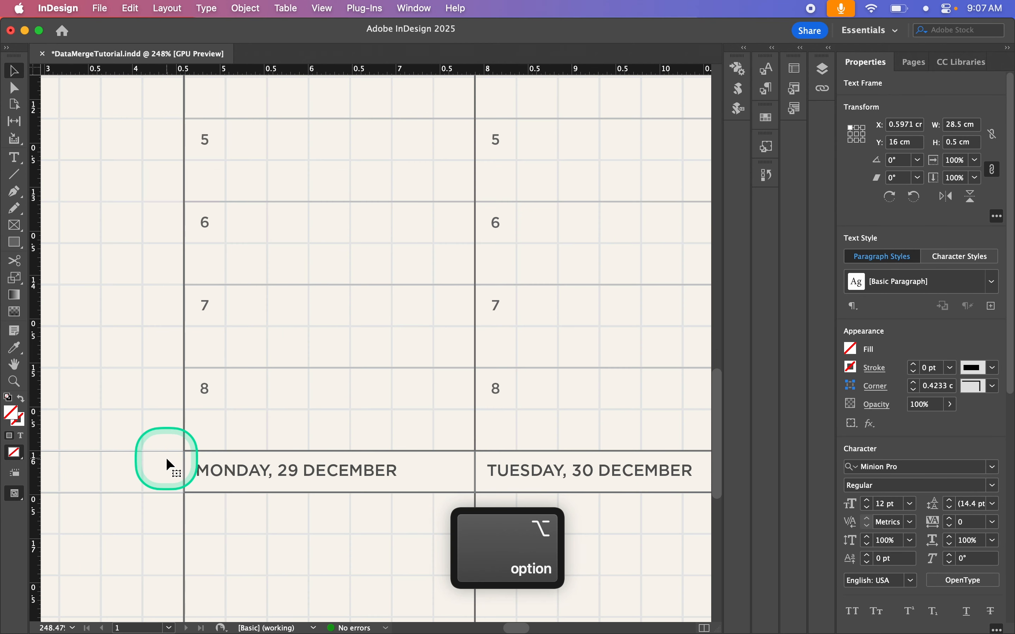
- Nudge the duplicated day-header frame up in fine increments to Y 15.9929 cm, aligning it with the row lines below the 8 o'clock slot
{"action": "scroll", "coordinate": [166, 458], "scroll_direction": "up", "scroll_amount": 3}
{"action": "scroll", "coordinate": [165, 458], "scroll_direction": "down", "scroll_amount": 7}
{"action": "scroll", "coordinate": [166, 458], "scroll_direction": "right", "scroll_amount": 5}
{"action": "scroll", "coordinate": [165, 458], "scroll_direction": "up", "scroll_amount": 2}
{"action": "scroll", "coordinate": [166, 458], "scroll_direction": "left", "scroll_amount": 3}
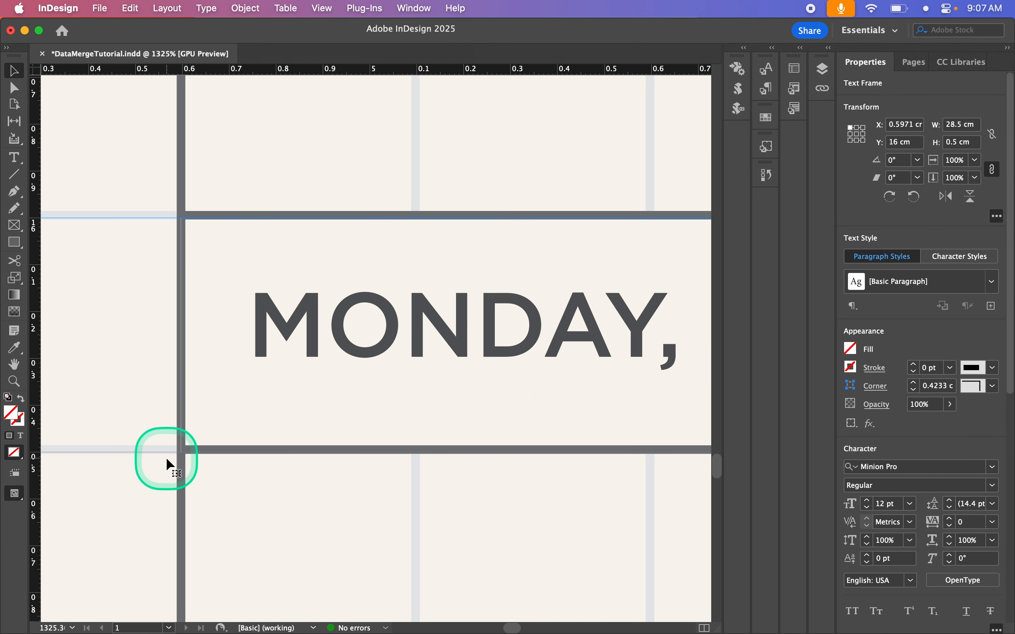
{"action": "key", "text": "shift+super+Up"}
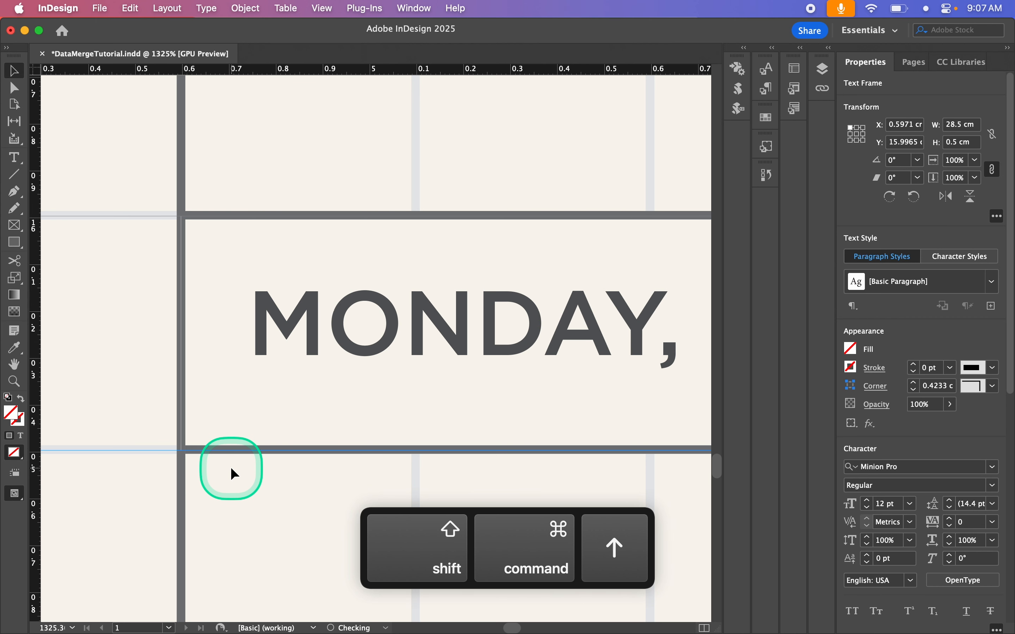
{"action": "key", "text": "shift+super+Up"}
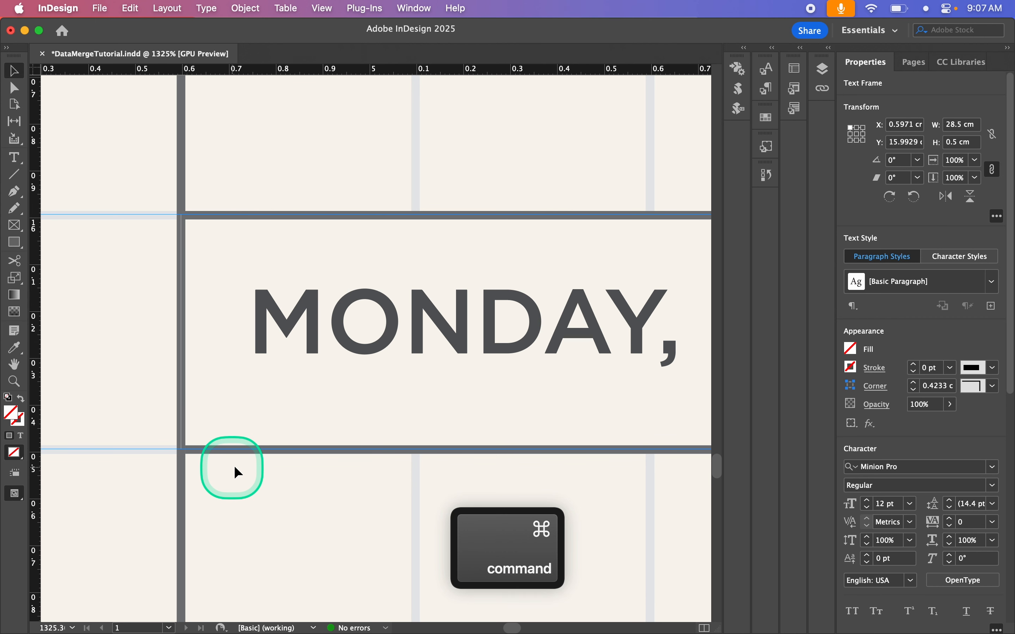
- Clear the NOTES cell in the duplicated lower header row and replace its Monday date with TO DO
{"action": "scroll", "coordinate": [234, 466], "scroll_direction": "down", "scroll_amount": 8}
{"action": "scroll", "coordinate": [234, 466], "scroll_direction": "down", "scroll_amount": 6}
{"action": "double_click", "coordinate": [179, 446]}
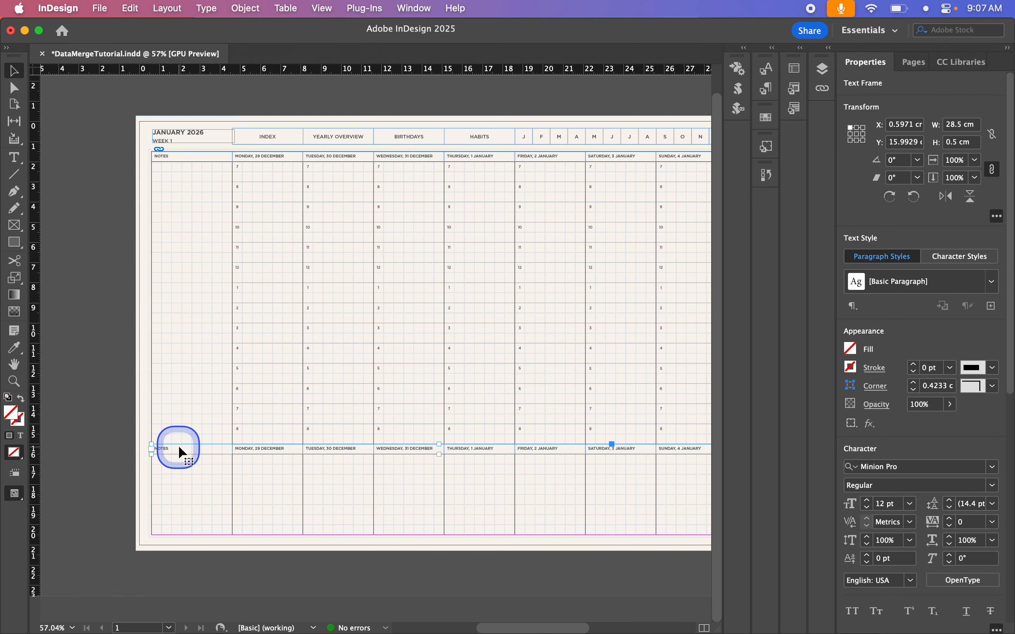
{"action": "key", "text": "BackSpace"}
{"action": "triple_click", "coordinate": [261, 448]}
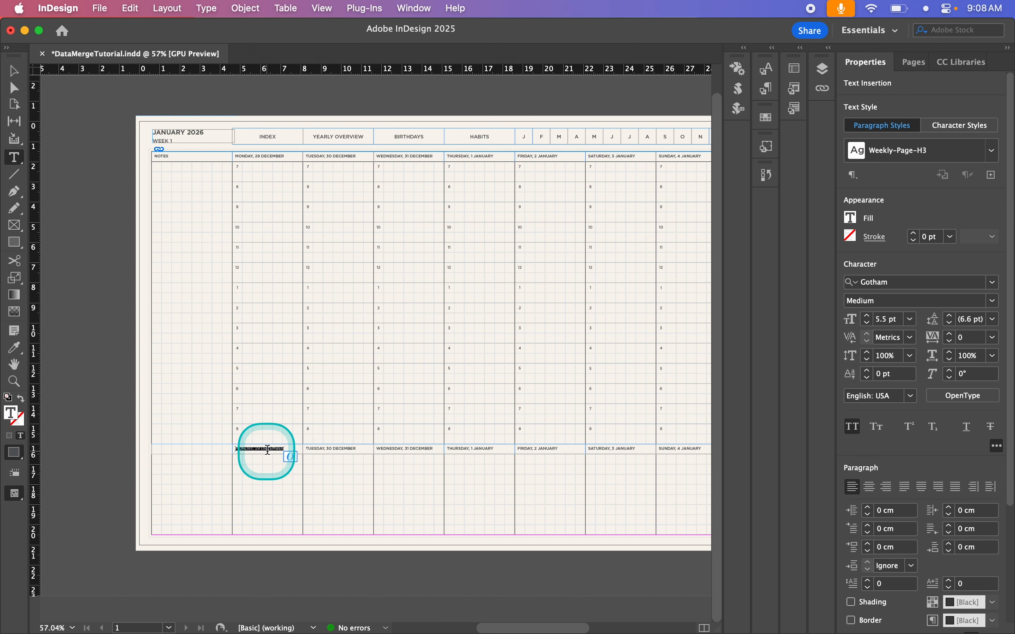
{"action": "key", "text": "BackSpace"}
{"action": "type", "text": "T"}
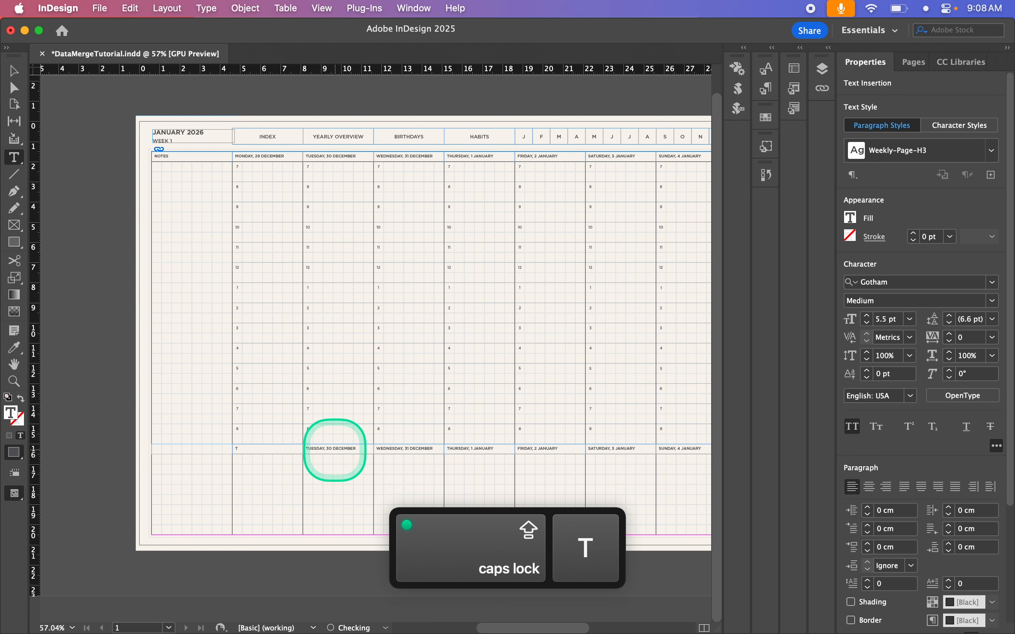
{"action": "type", "text": "O DO"}
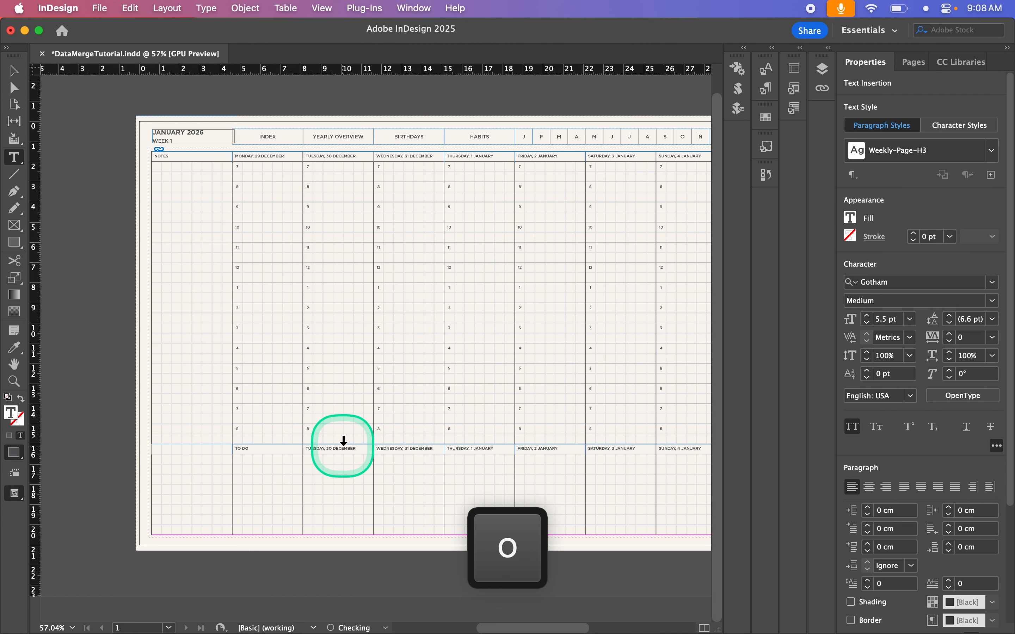
- Replace the Tuesday, Wednesday and Thursday dates in the lower header row with TO DO
{"action": "triple_click", "coordinate": [344, 449]}
{"action": "key", "text": "Caps_Lock"}
{"action": "type", "text": "TO DO"}
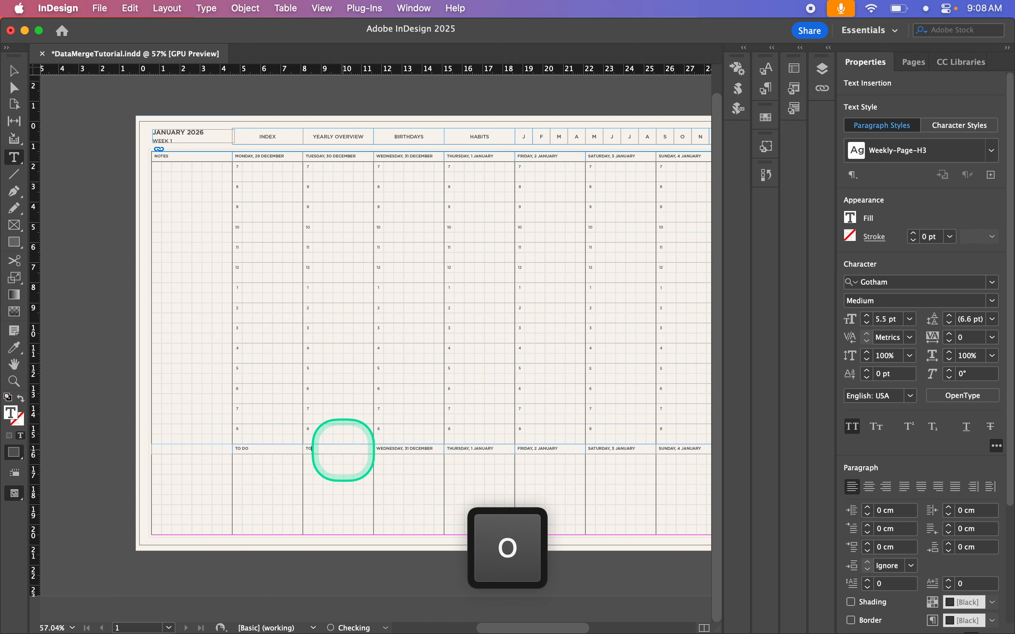
{"action": "double_click", "coordinate": [413, 448]}
{"action": "triple_click", "coordinate": [413, 448]}
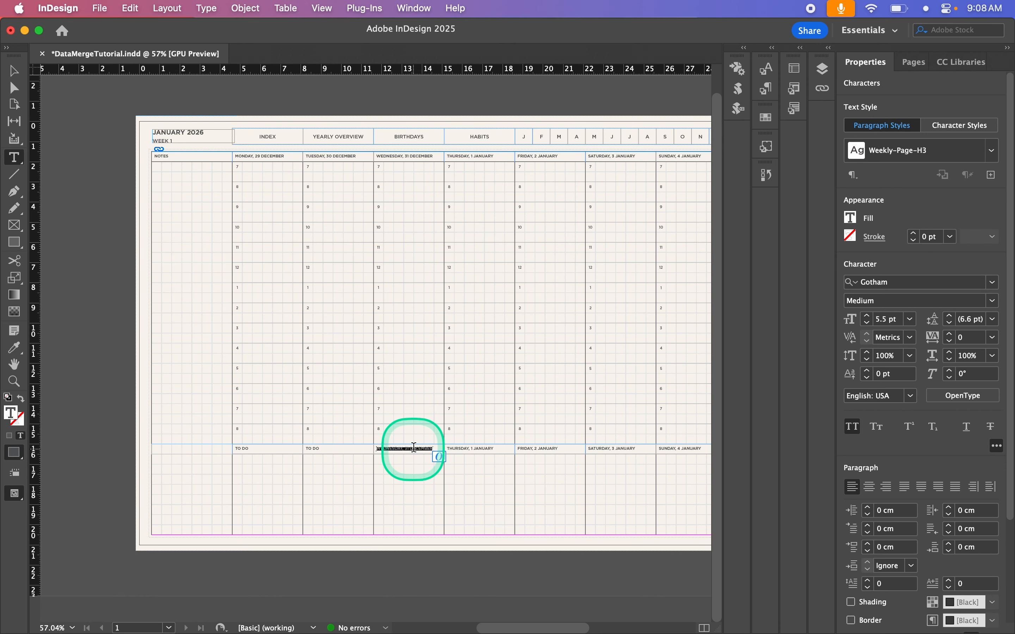
{"action": "type", "text": "TO DO"}
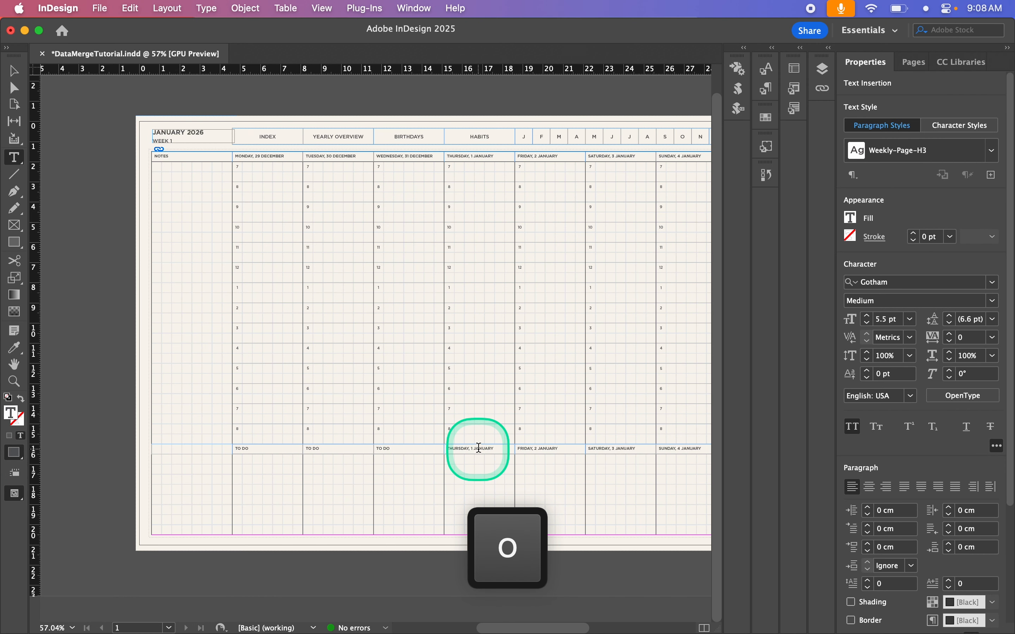
{"action": "triple_click", "coordinate": [476, 449]}
{"action": "type", "text": "TO DO"}
- Replace the Friday, Saturday and Sunday dates in the lower header row with TO DO
{"action": "triple_click", "coordinate": [550, 449]}
{"action": "type", "text": "TO DO"}
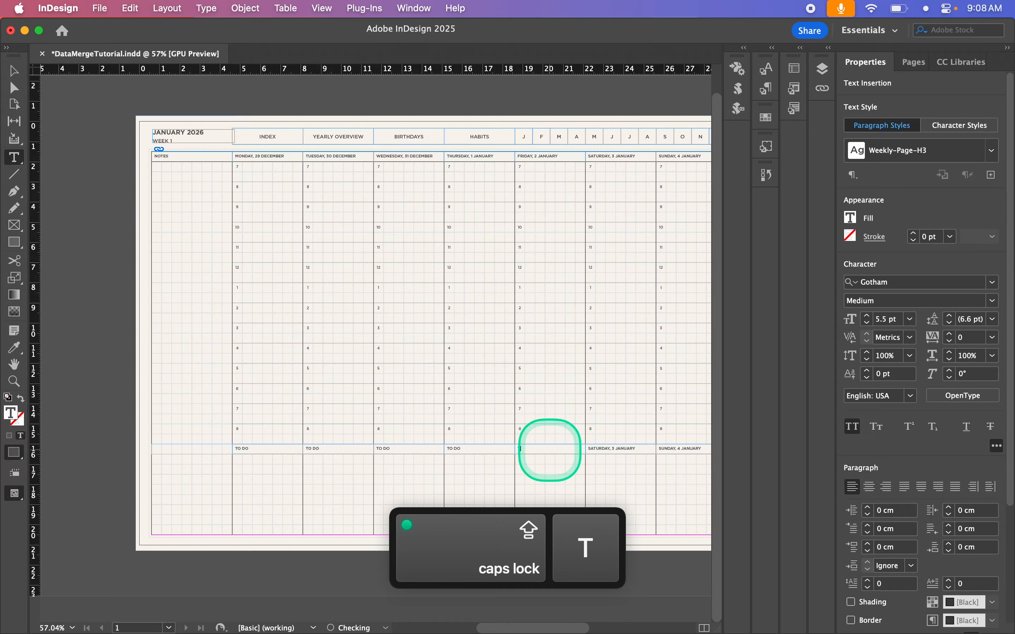
{"action": "triple_click", "coordinate": [616, 450]}
{"action": "type", "text": "TO DO"}
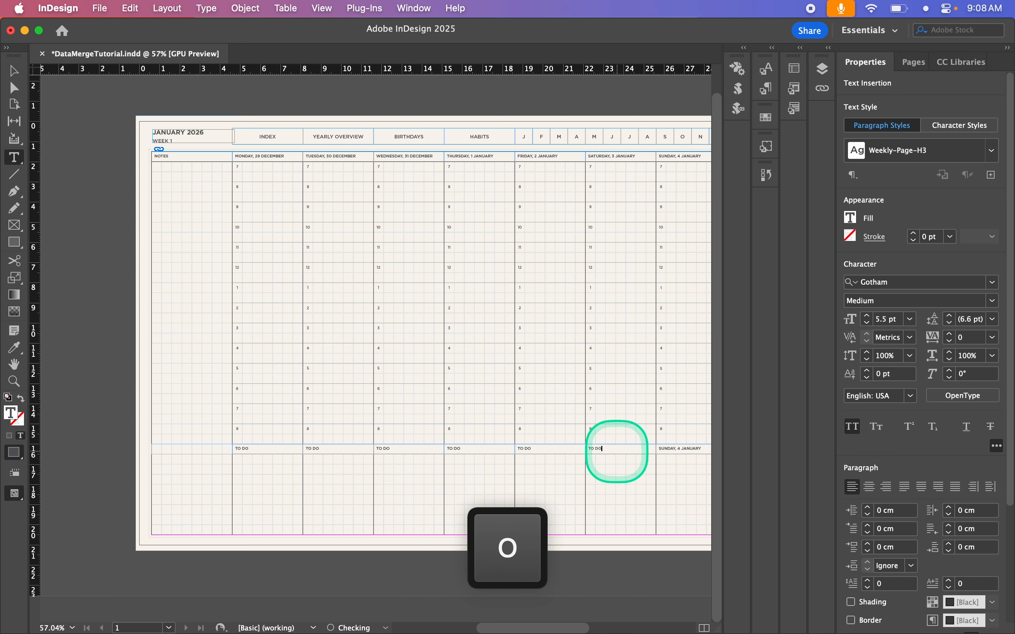
{"action": "scroll", "coordinate": [616, 447], "scroll_direction": "right", "scroll_amount": 5}
{"action": "double_click", "coordinate": [595, 448]}
{"action": "left_click", "coordinate": [594, 447]}
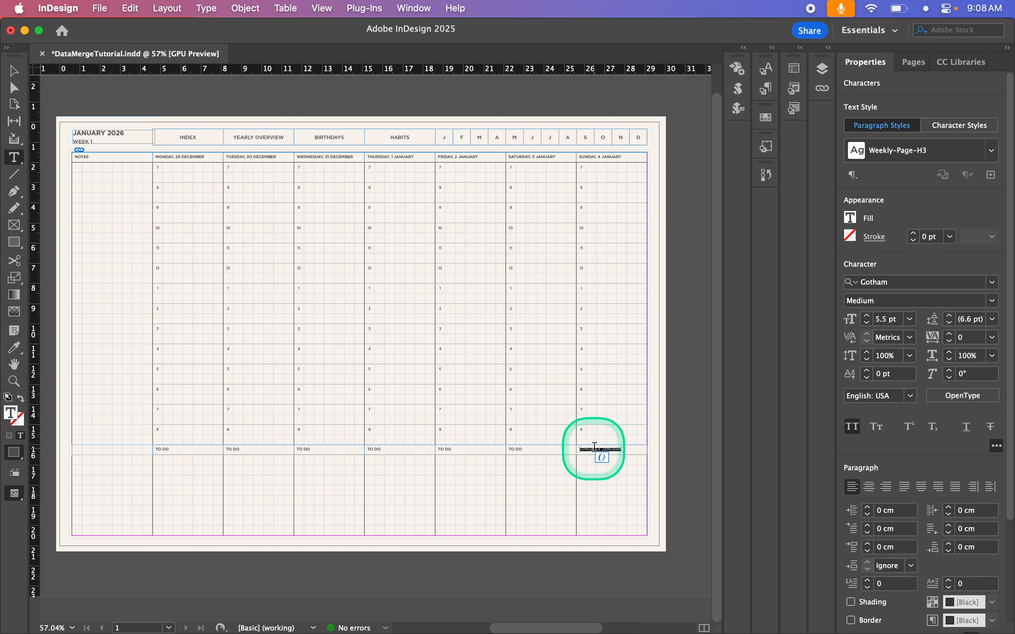
{"action": "type", "text": "TO DO"}
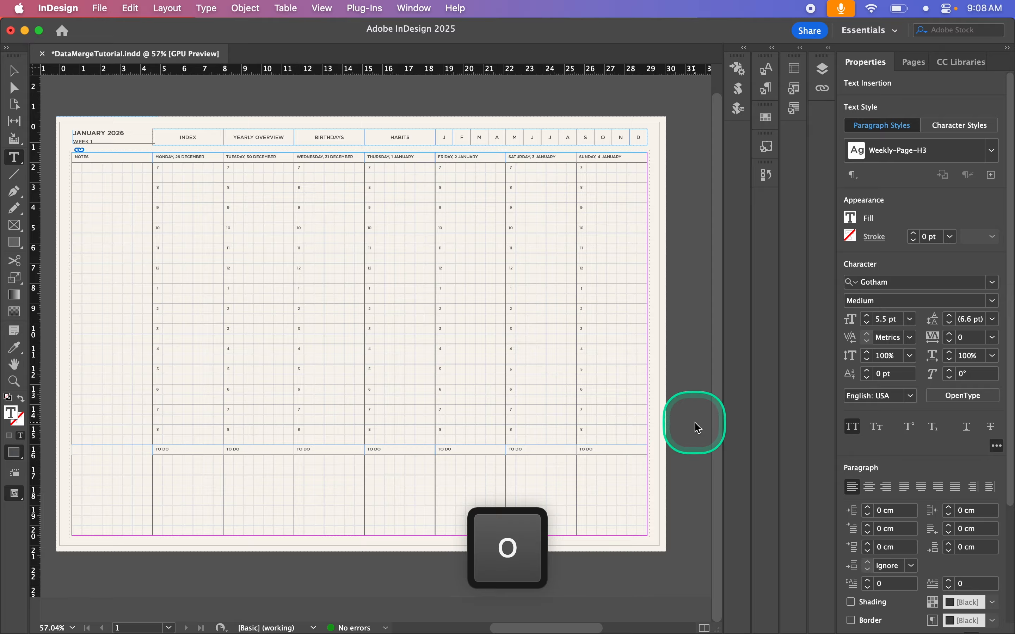
- Leave text editing, check the weekly page in Preview screen mode, and return to the normal view
{"action": "left_click", "coordinate": [690, 419]}
{"action": "key", "text": "v"}
{"action": "scroll", "coordinate": [689, 408], "scroll_direction": "left", "scroll_amount": 2}
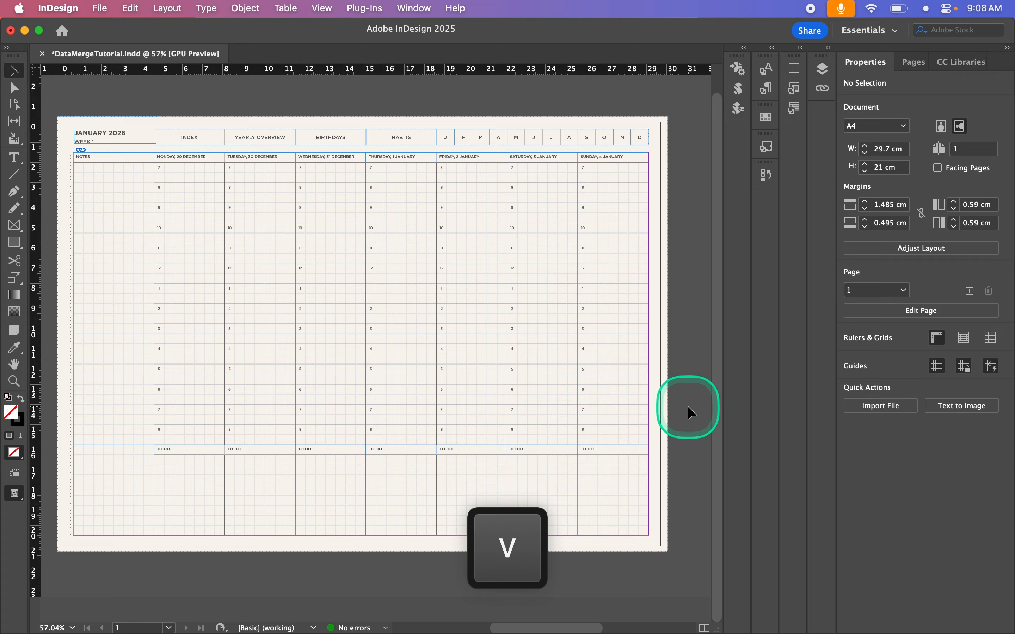
{"action": "key", "text": "w"}
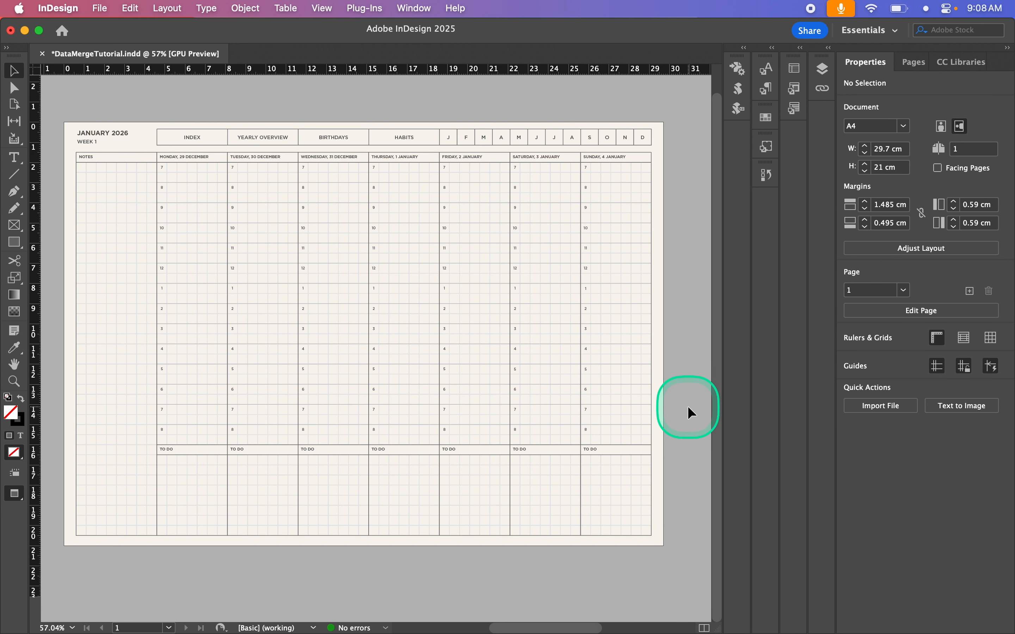
{"action": "key", "text": "w"}
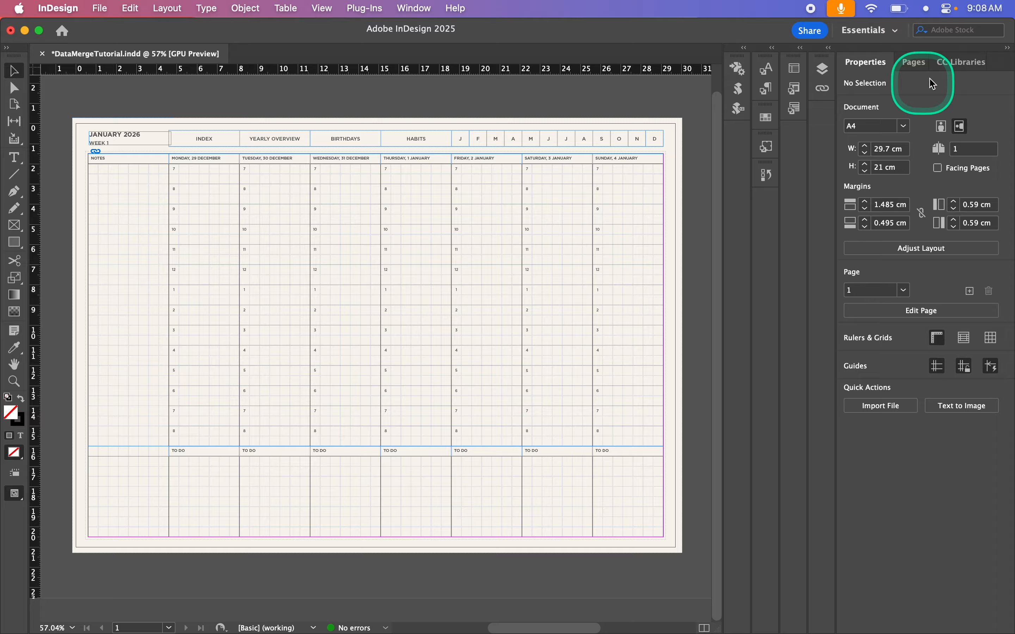
- Add seven new pages after the weekly page, for eight pages in the document
{"action": "left_click", "coordinate": [911, 62]}
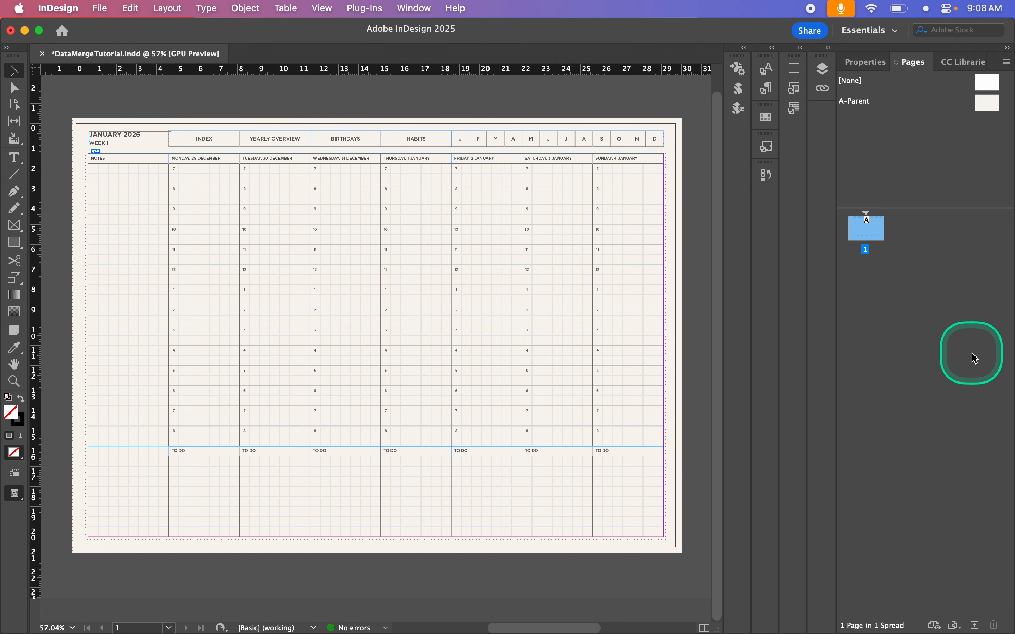
{"action": "left_click", "coordinate": [975, 625]}
{"action": "left_click", "coordinate": [975, 625]}
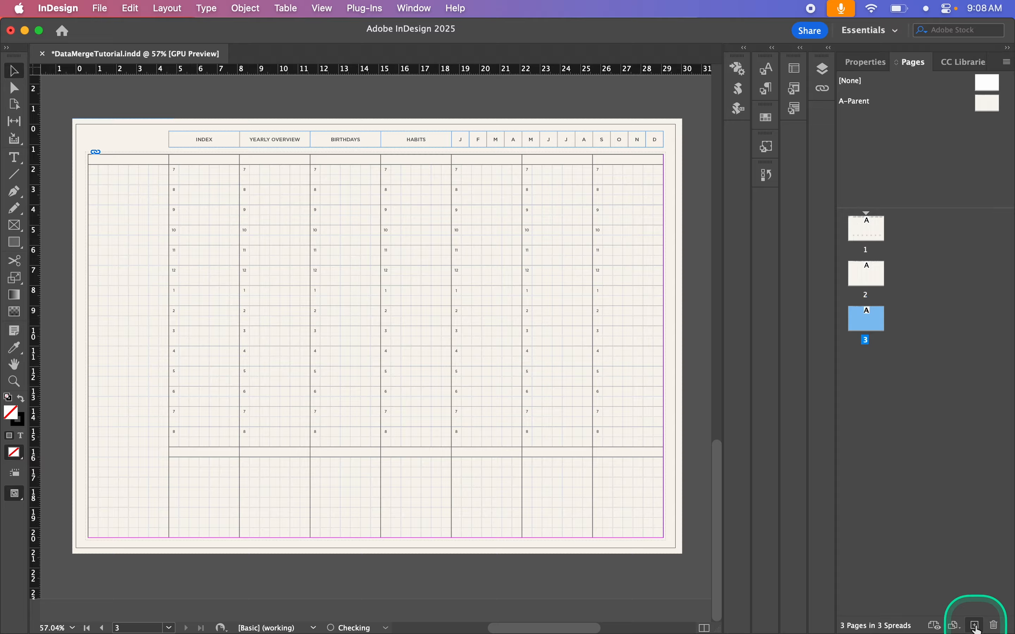
{"action": "left_click", "coordinate": [976, 625]}
{"action": "left_click", "coordinate": [975, 625]}
{"action": "left_click", "coordinate": [975, 625]}
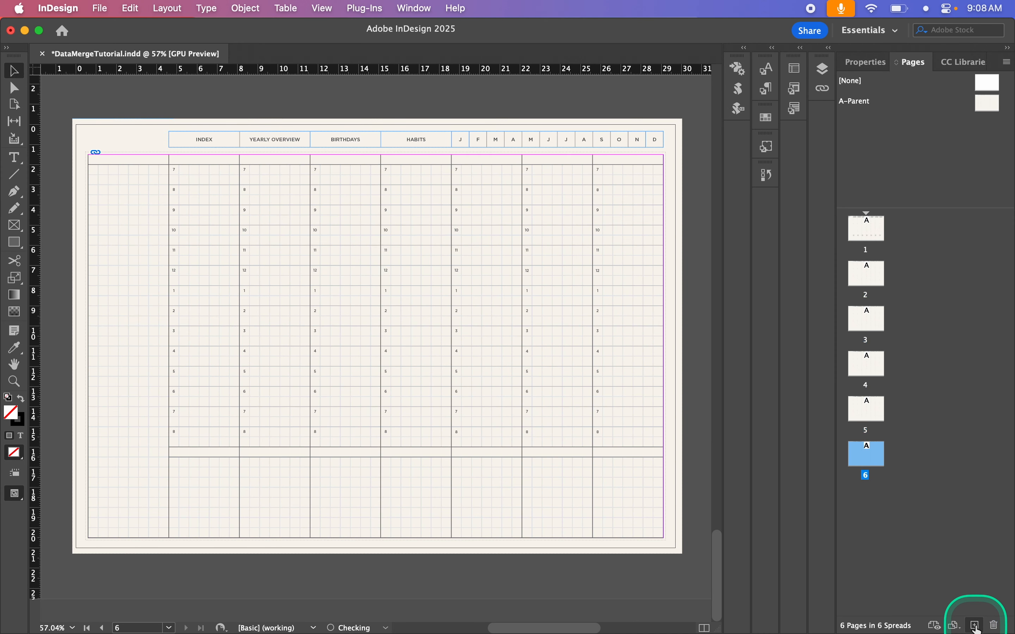
{"action": "left_click", "coordinate": [975, 625]}
{"action": "left_click", "coordinate": [975, 625]}
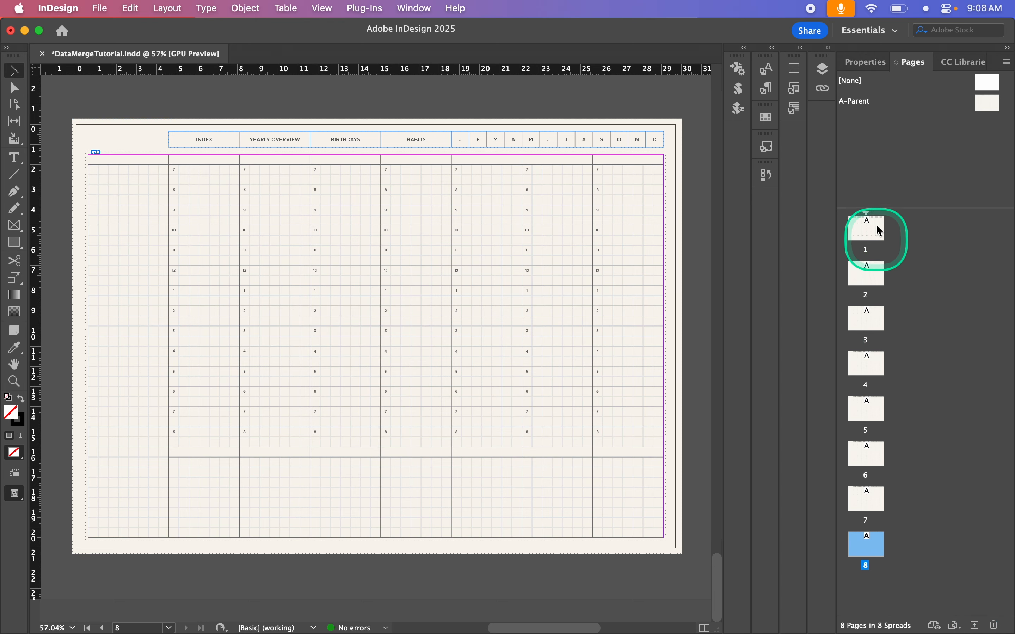
- Apply the [None] parent to pages 2-8
{"action": "left_click", "coordinate": [867, 274]}
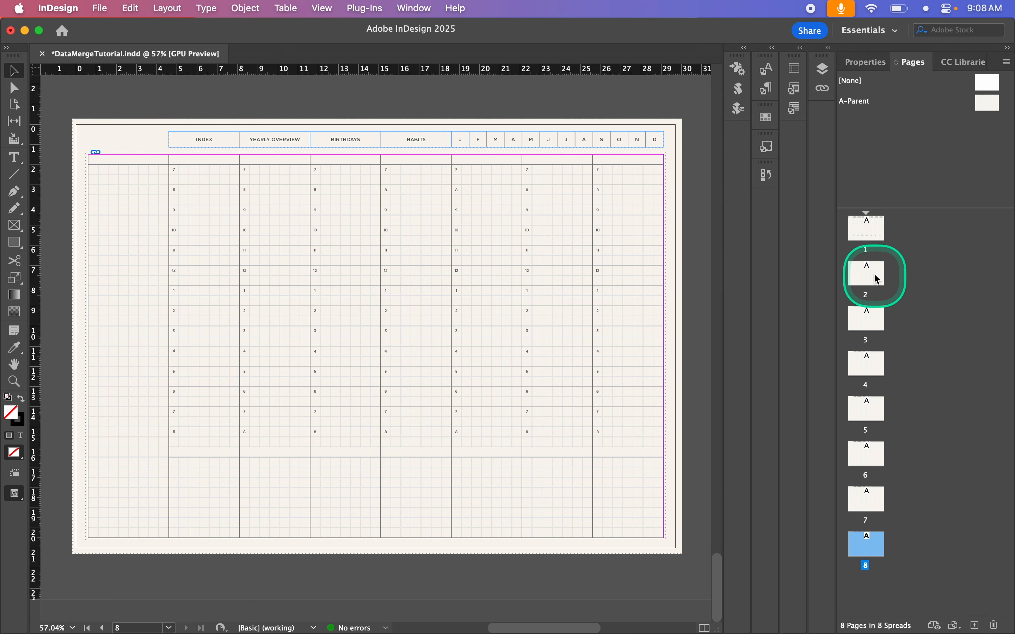
{"action": "left_click", "coordinate": [864, 545], "text": "shift"}
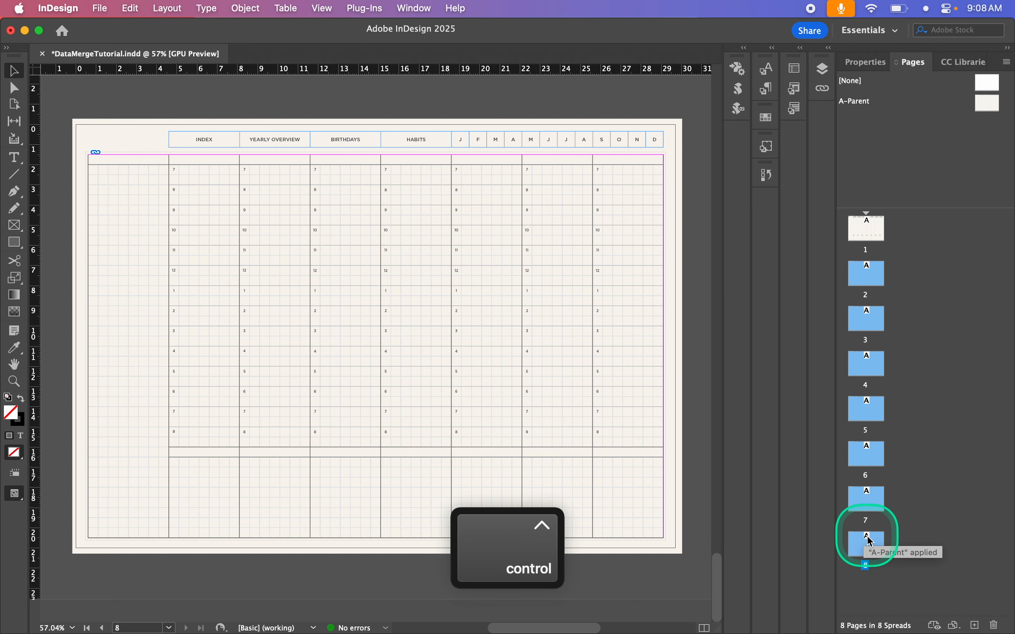
{"action": "left_click", "coordinate": [868, 544], "text": "ctrl"}
{"action": "left_click", "coordinate": [703, 464]}
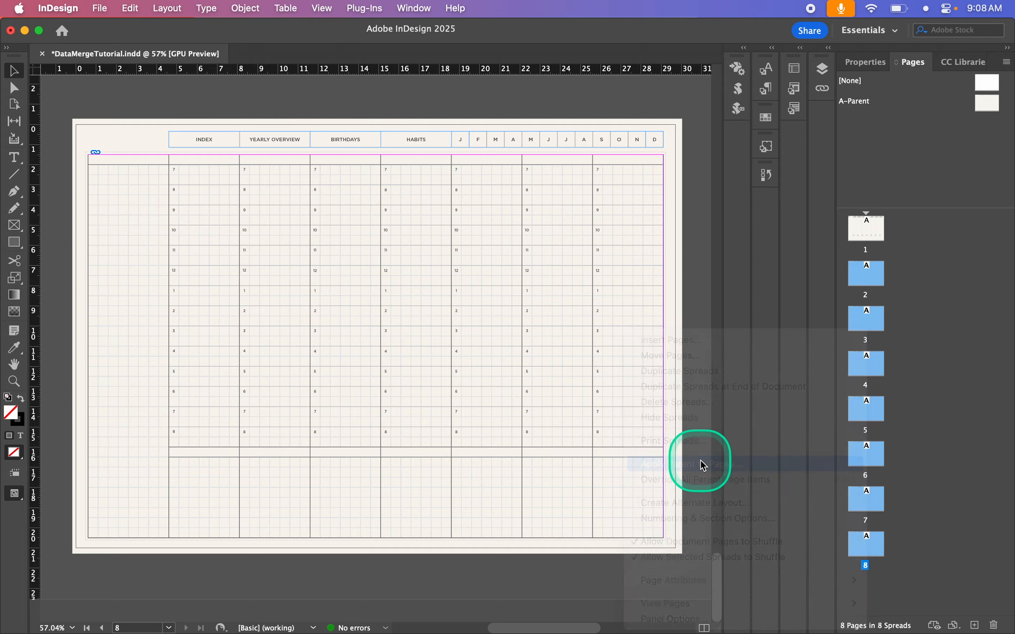
{"action": "left_click", "coordinate": [520, 313]}
{"action": "left_click", "coordinate": [503, 330]}
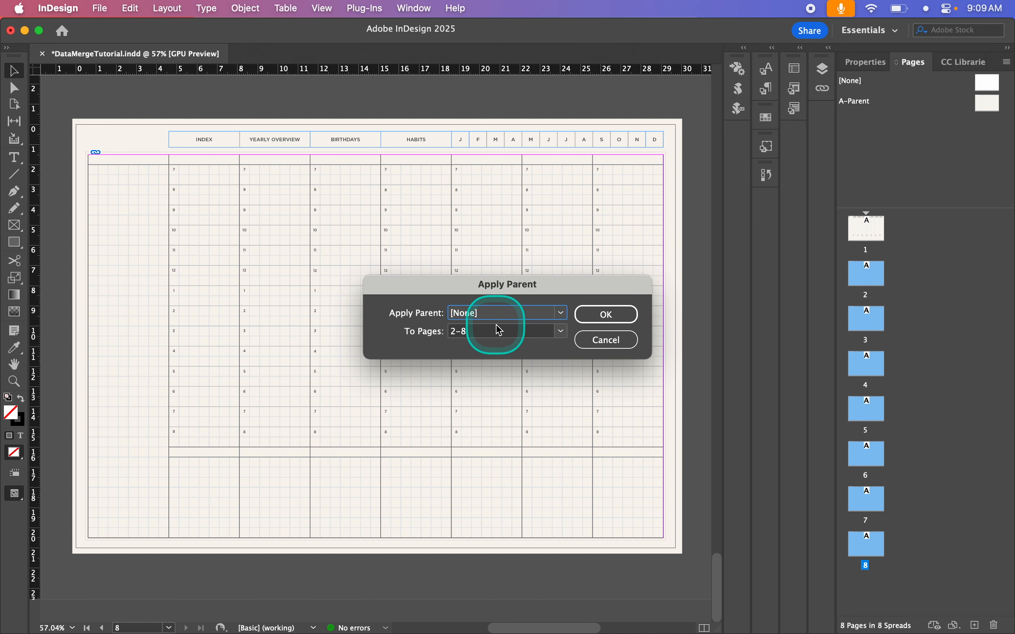
{"action": "left_click", "coordinate": [624, 315]}
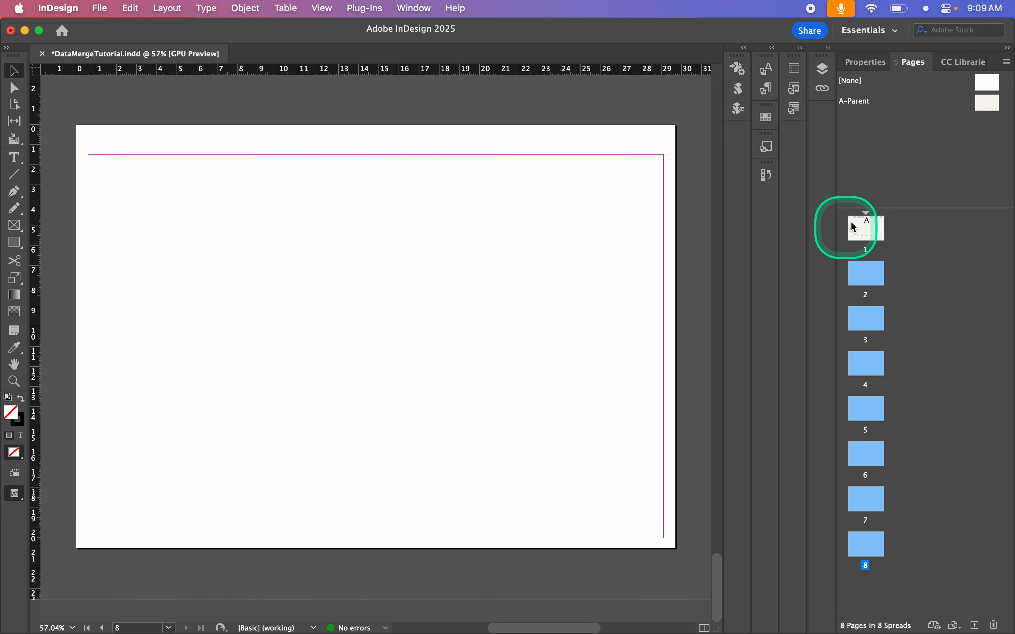
- Draw a text frame about 10 cm wide and 2 cm high at the upper-left margin corner of page 2
{"action": "double_click", "coordinate": [866, 274]}
{"action": "scroll", "coordinate": [427, 334], "scroll_direction": "up", "scroll_amount": 11}
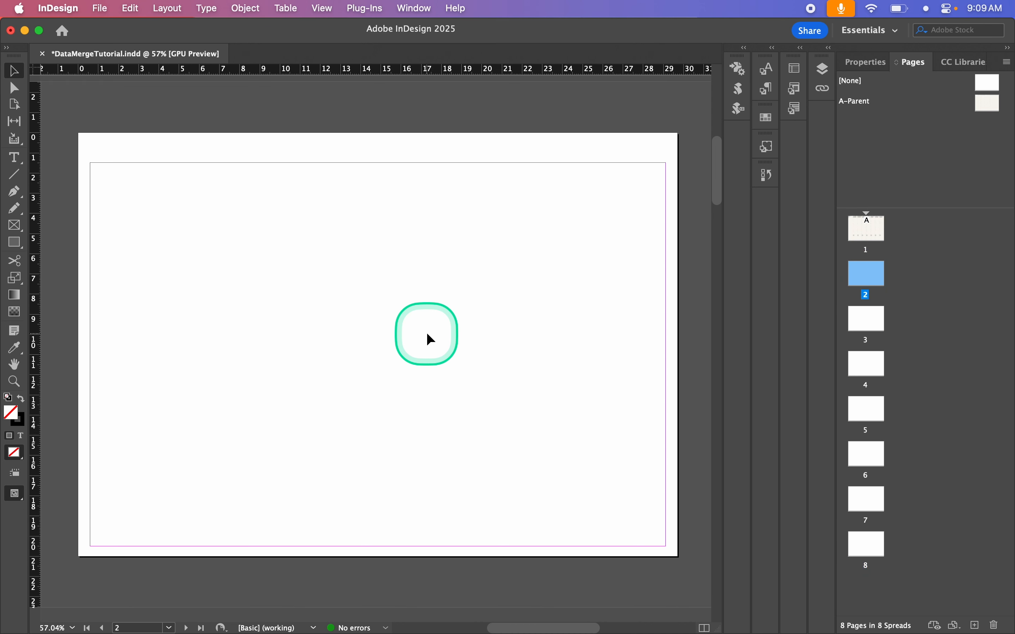
{"action": "scroll", "coordinate": [427, 334], "scroll_direction": "down", "scroll_amount": 8}
{"action": "scroll", "coordinate": [424, 249], "scroll_direction": "up", "scroll_amount": 10}
{"action": "scroll", "coordinate": [423, 250], "scroll_direction": "down", "scroll_amount": 9}
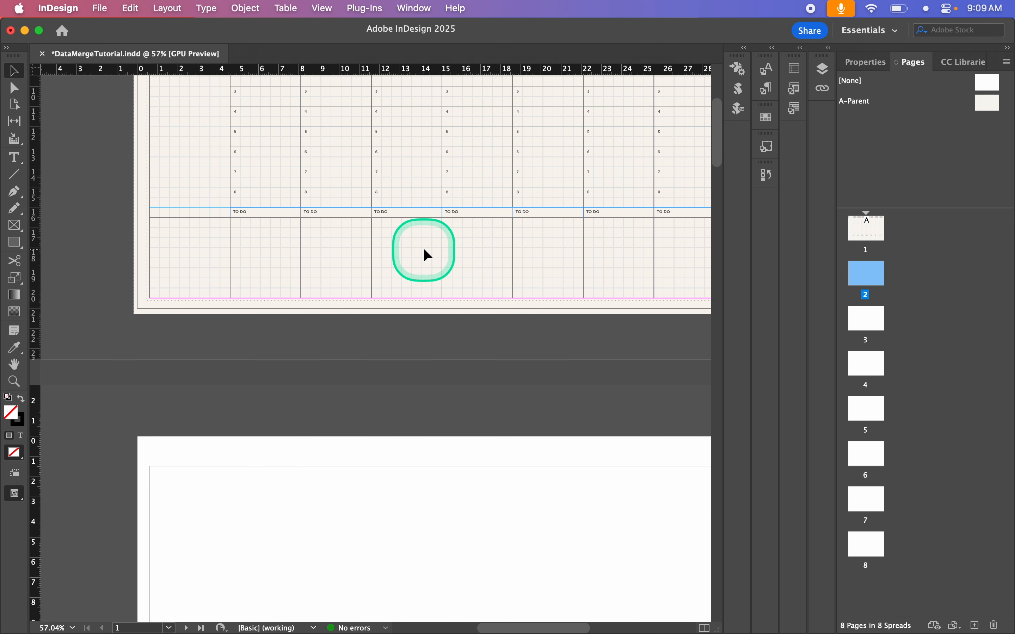
{"action": "key", "text": "t"}
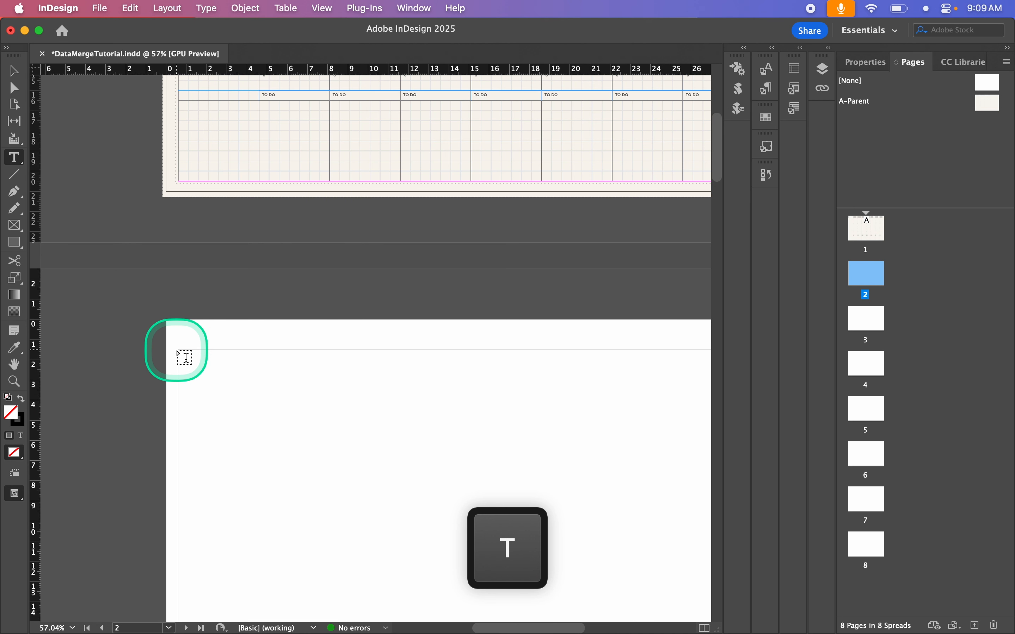
{"action": "left_click_drag", "start_coordinate": [181, 352], "coordinate": [388, 395]}
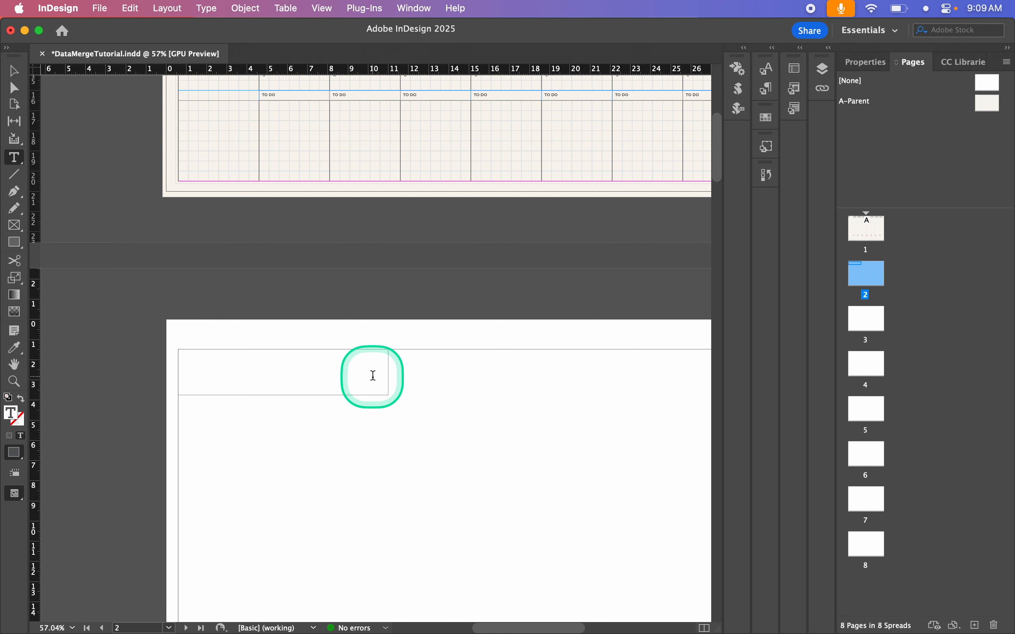
- Fill page 2's text frame with "MONDAY," followed by the Mon_DayNum and Mon_Month data merge fields, and leave text editing
{"action": "left_click", "coordinate": [738, 69]}
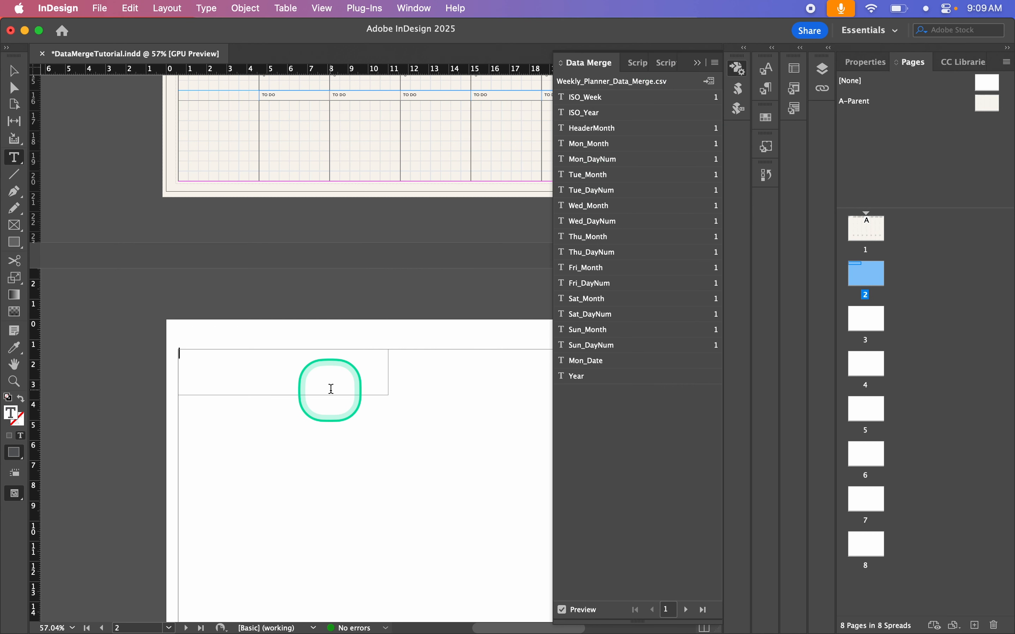
{"action": "type", "text": "MONDAY,"}
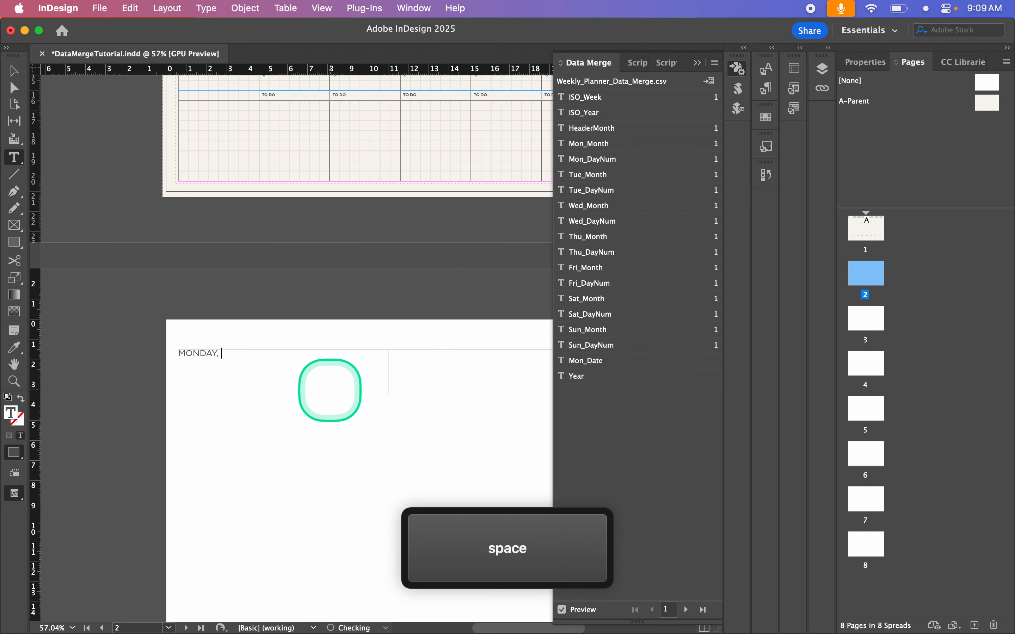
{"action": "left_click", "coordinate": [633, 163]}
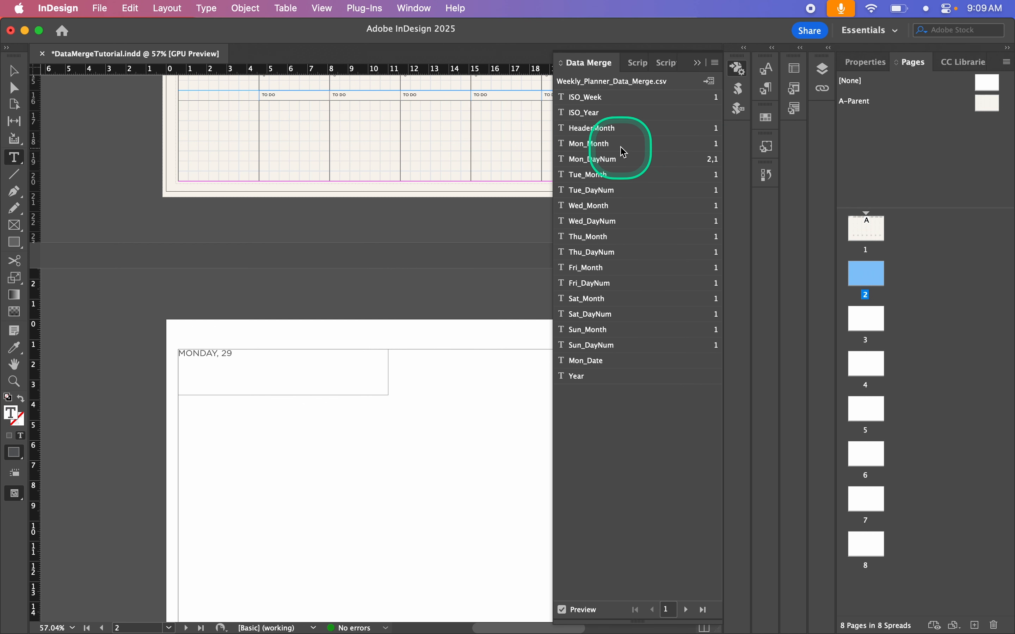
{"action": "left_click", "coordinate": [624, 145]}
{"action": "left_click", "coordinate": [327, 439]}
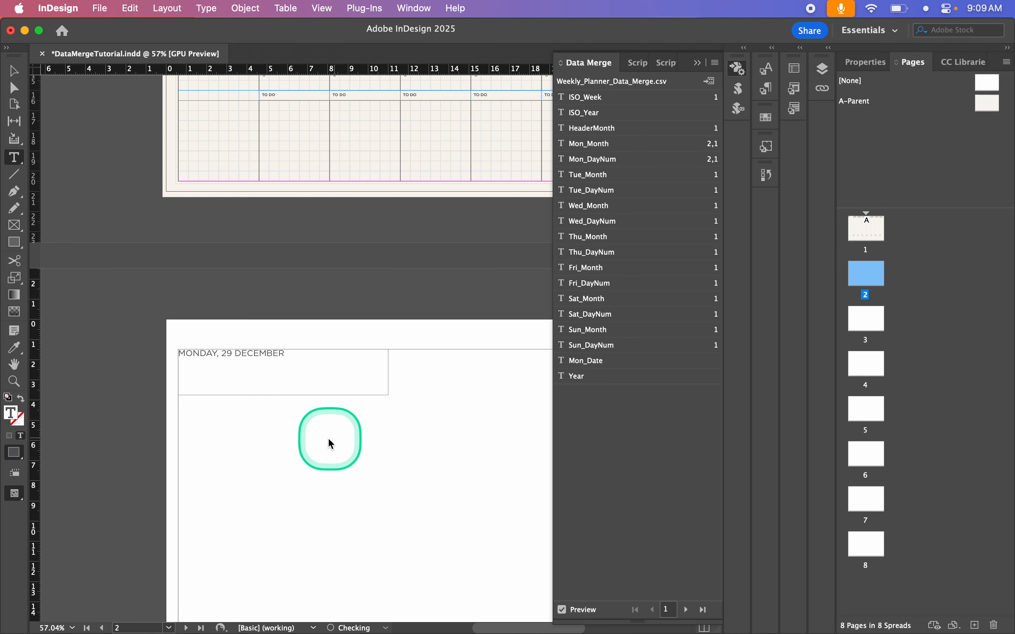
{"action": "key", "text": "v"}
{"action": "scroll", "coordinate": [325, 437], "scroll_direction": "down", "scroll_amount": 3}
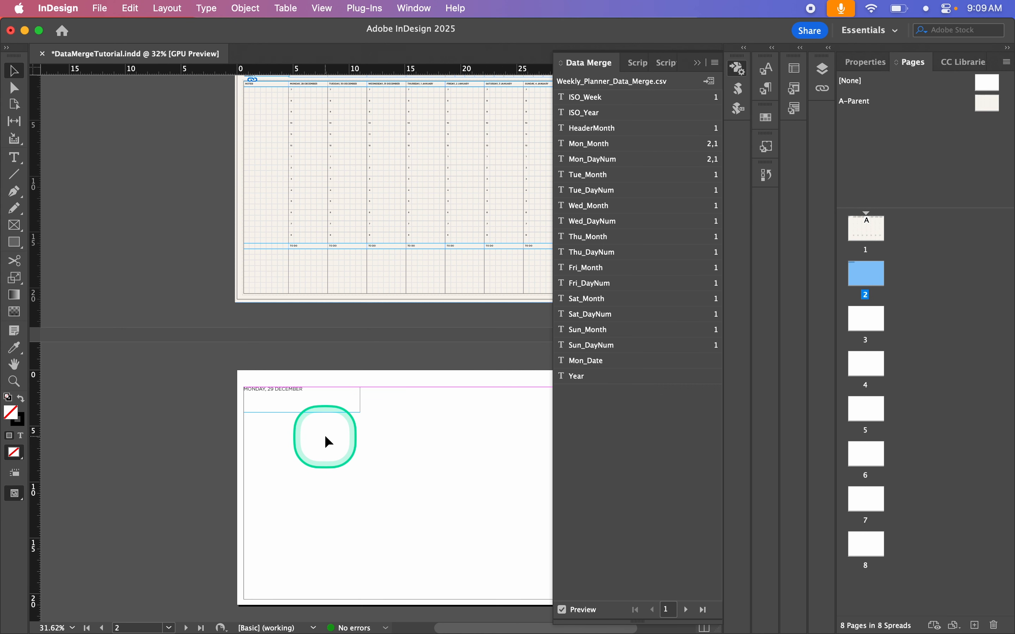
- Duplicate page 2's Monday date text frame onto the same place on page 3 and delete the copy
{"action": "scroll", "coordinate": [325, 436], "scroll_direction": "down", "scroll_amount": 5}
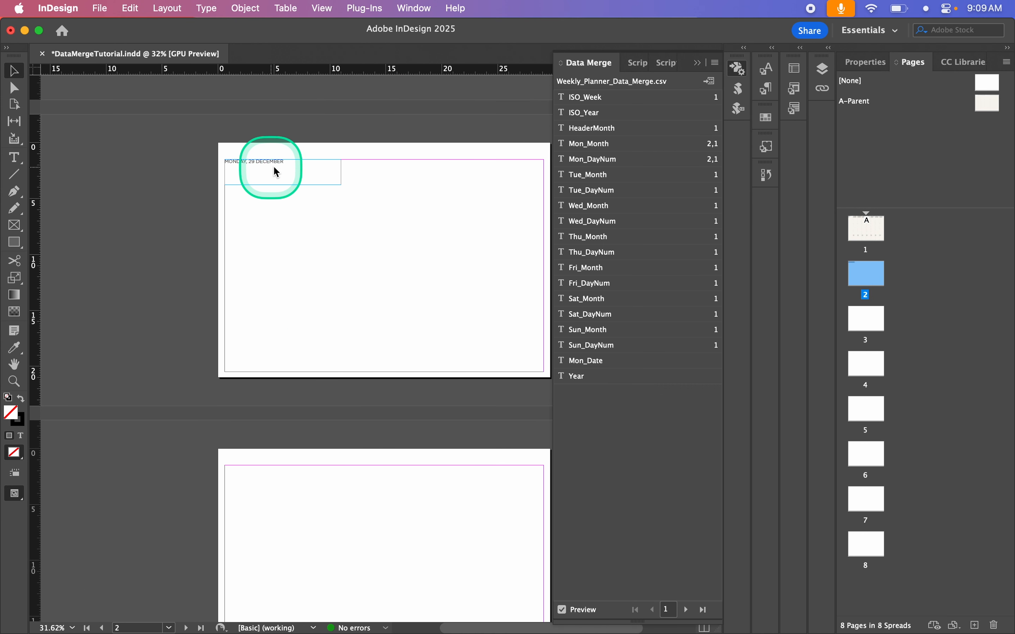
{"action": "left_click_drag", "start_coordinate": [276, 172], "coordinate": [279, 475]}
{"action": "key", "text": "BackSpace"}
{"action": "scroll", "coordinate": [359, 269], "scroll_direction": "up", "scroll_amount": 3}
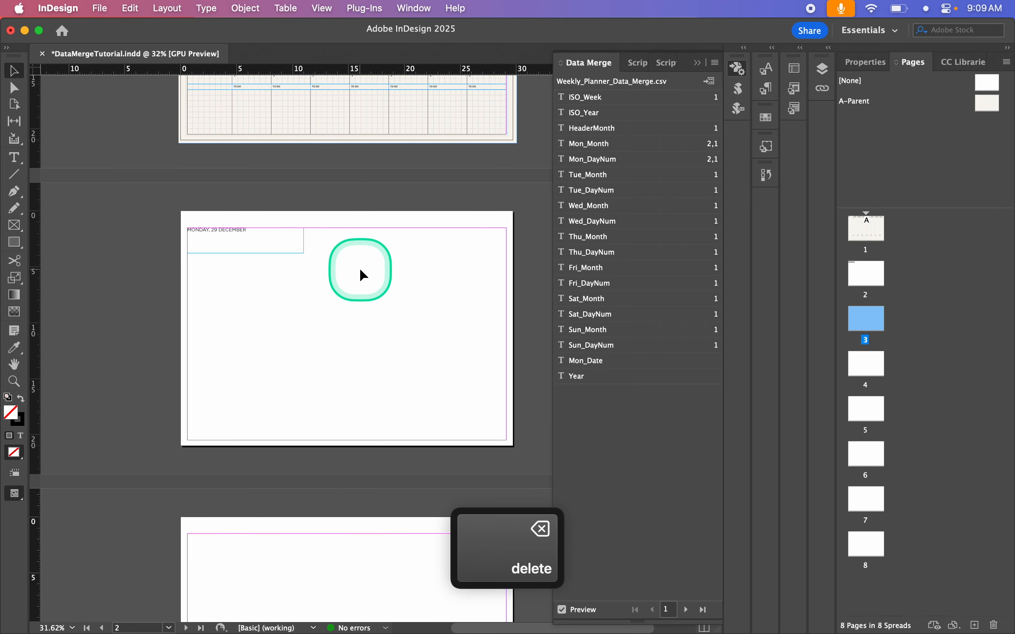
- Delete the Monday date text frame from page 2
{"action": "scroll", "coordinate": [359, 268], "scroll_direction": "up", "scroll_amount": 5}
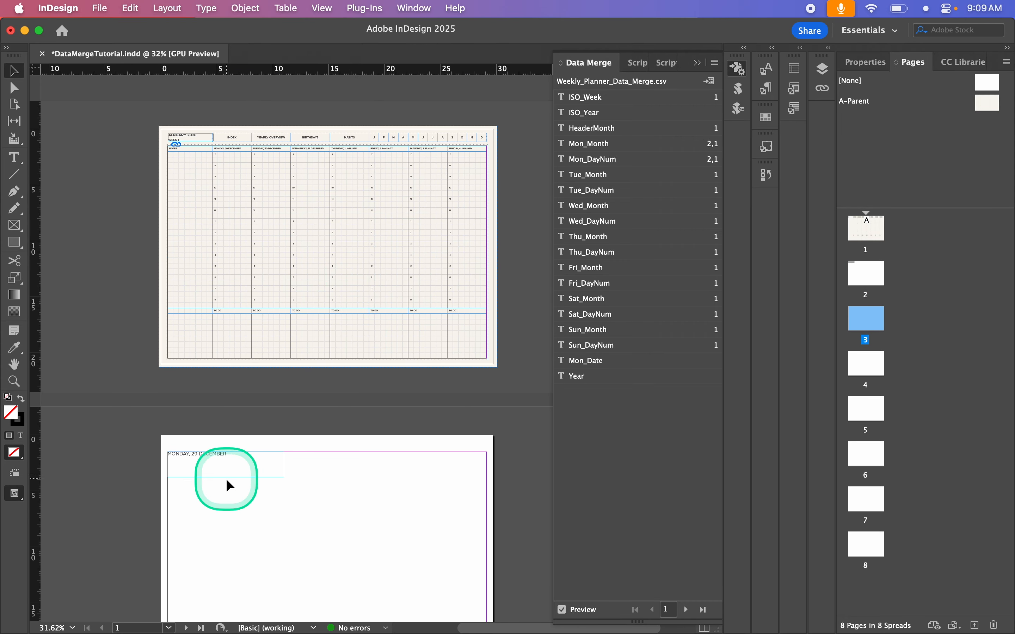
{"action": "left_click", "coordinate": [241, 460]}
{"action": "key", "text": "BackSpace"}
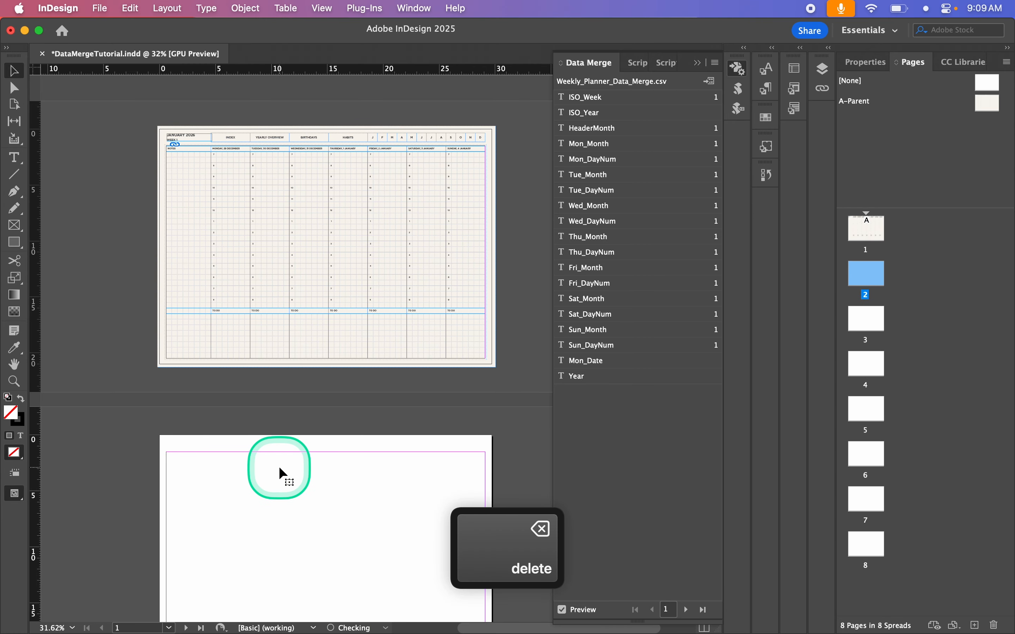
{"action": "scroll", "coordinate": [284, 467], "scroll_direction": "up", "scroll_amount": 3}
{"action": "scroll", "coordinate": [284, 467], "scroll_direction": "up", "scroll_amount": 5}
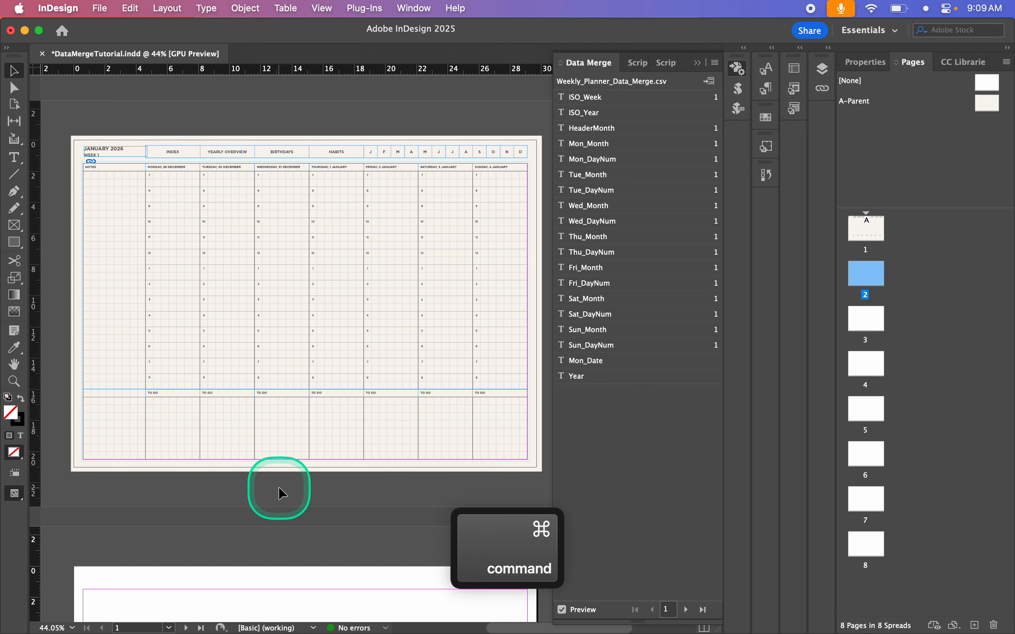
- Undo the recent edits back to the document with only the single weekly page
{"action": "key", "text": "super+z"}
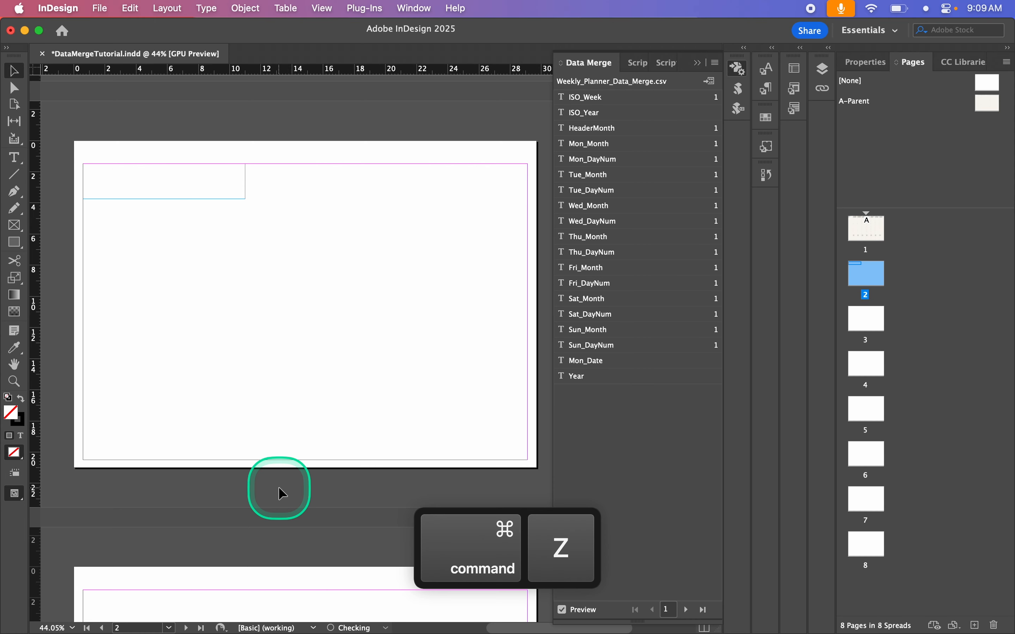
{"action": "key", "text": "super+z"}
{"action": "key", "text": "super+z"}
{"action": "key", "text": "super+z"}
{"action": "key", "text": "super+z"}
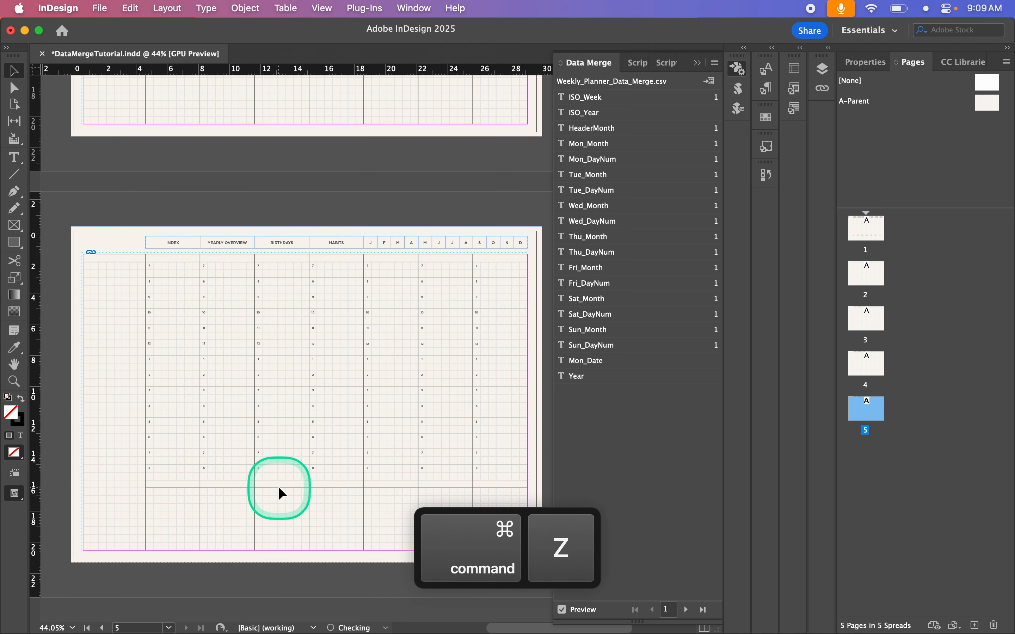
{"action": "key", "text": "super+z"}
{"action": "key", "text": "super+z"}
{"action": "key", "text": "super+z"}
{"action": "key", "text": "super+z"}
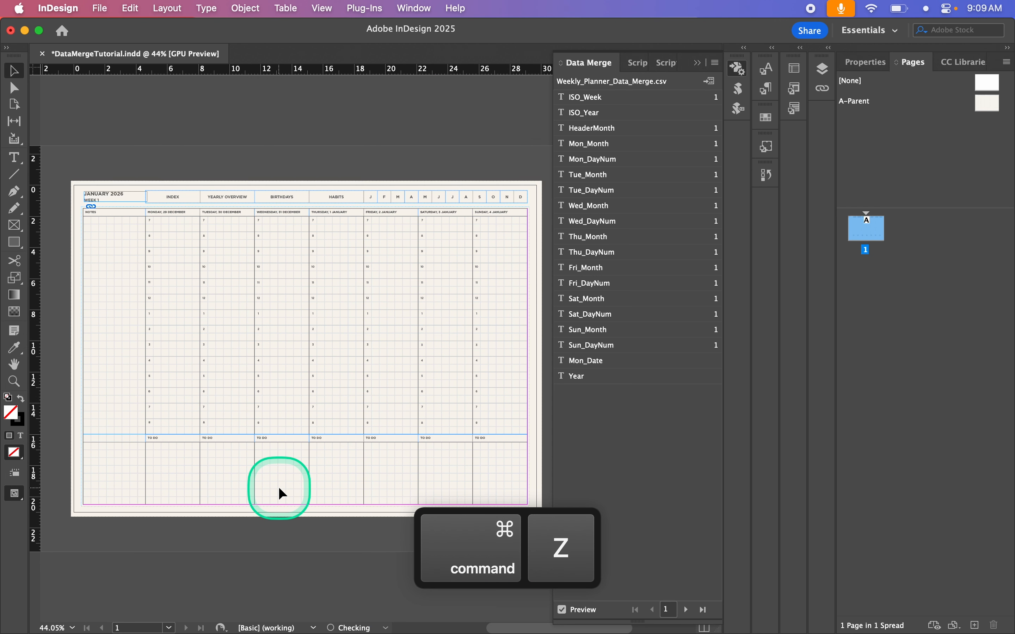
- Turn off the data merge preview so the weekly page displays its field placeholders
{"action": "left_click", "coordinate": [700, 63]}
{"action": "left_click", "coordinate": [738, 68]}
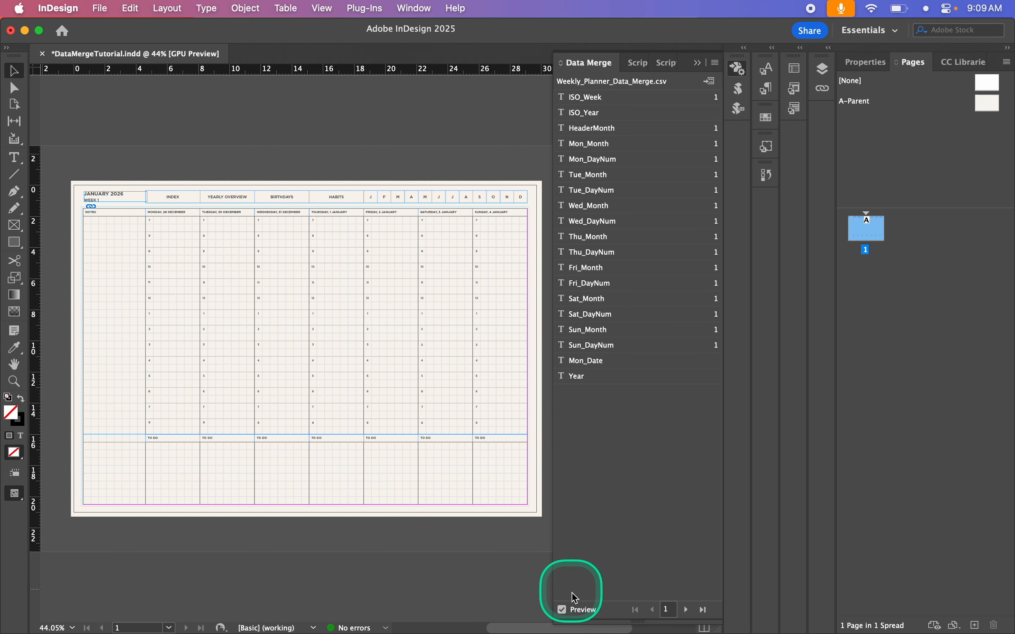
{"action": "left_click", "coordinate": [578, 608]}
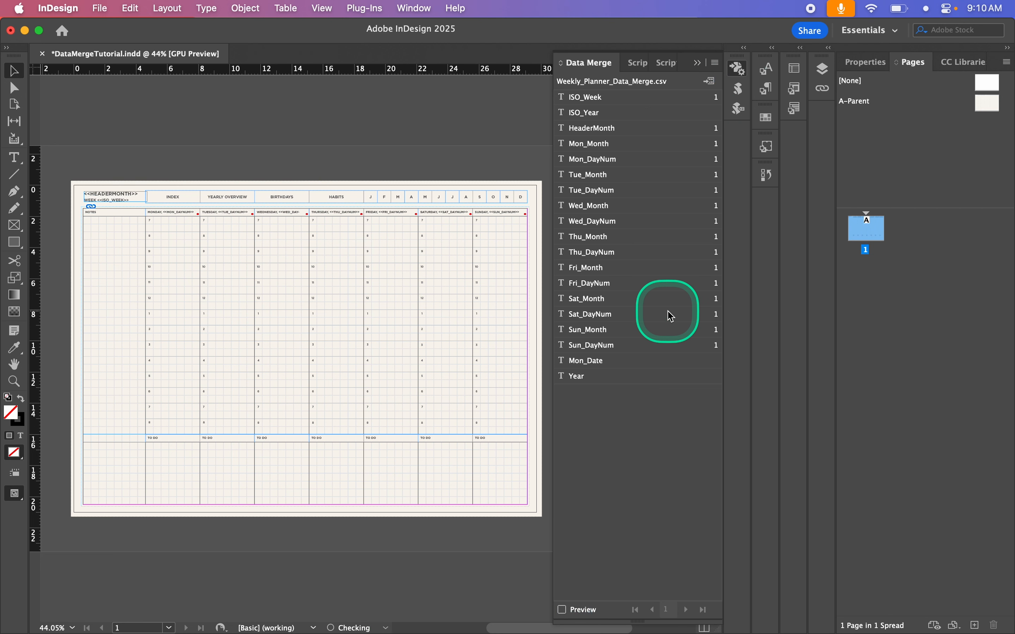
{"action": "left_click", "coordinate": [699, 64]}
{"action": "key", "text": "super+0"}
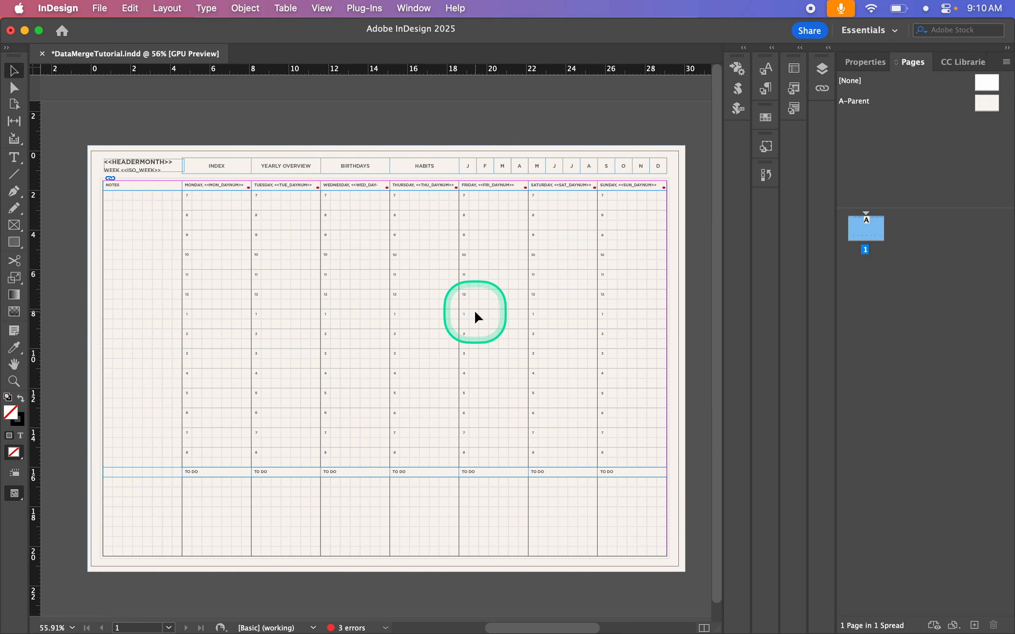
- Set the weekly table's header row cells to Align Center vertically, with a Cap Height first baseline offset
{"action": "scroll", "coordinate": [184, 188], "scroll_direction": "up", "scroll_amount": 6}
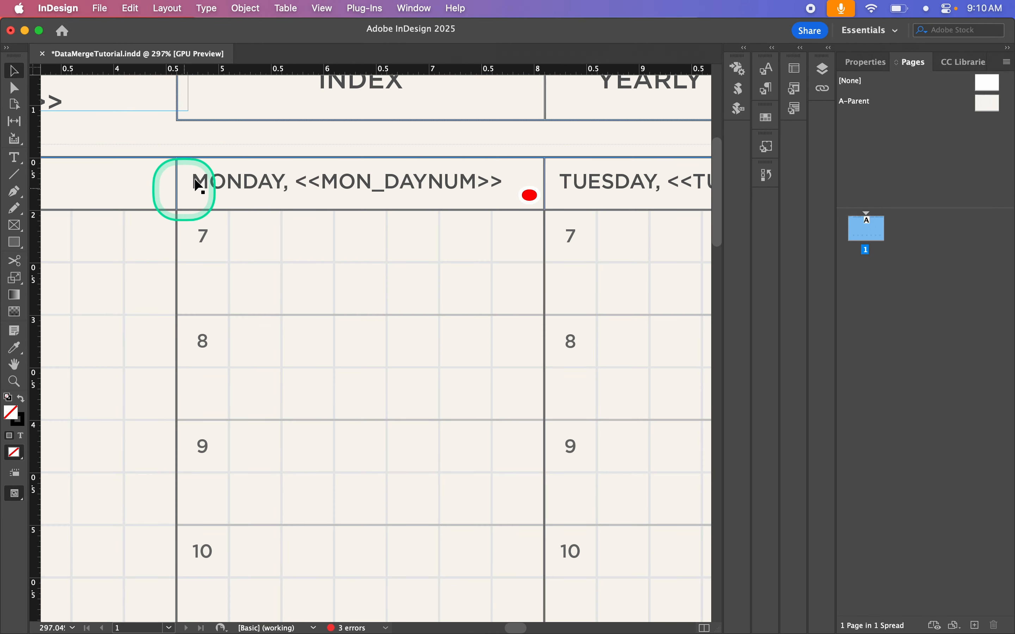
{"action": "scroll", "coordinate": [247, 220], "scroll_direction": "up", "scroll_amount": 10}
{"action": "scroll", "coordinate": [249, 423], "scroll_direction": "down", "scroll_amount": 5}
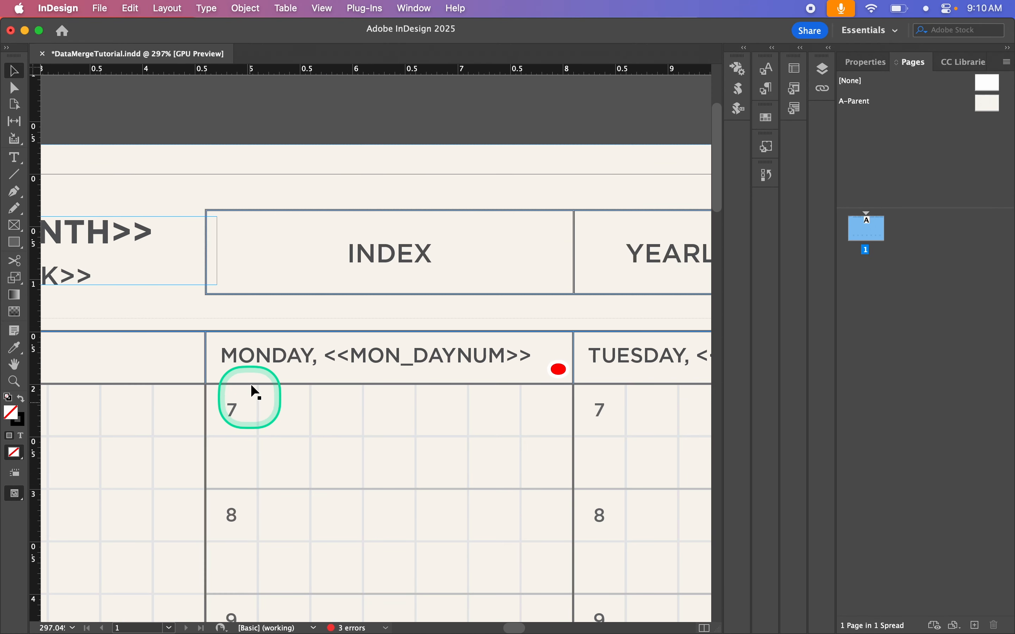
{"action": "scroll", "coordinate": [241, 427], "scroll_direction": "down", "scroll_amount": 6}
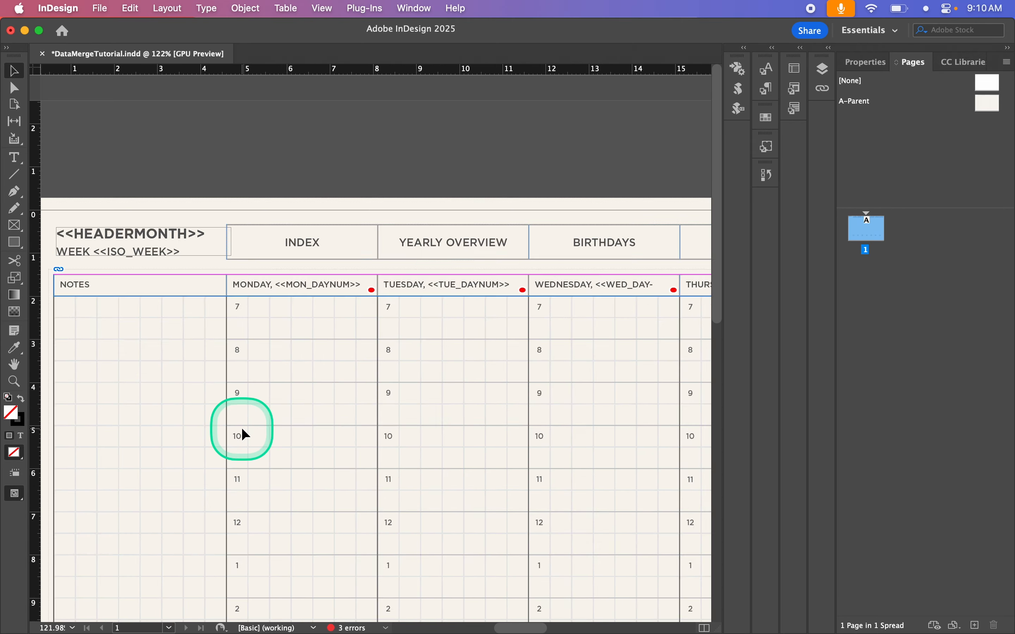
{"action": "key", "text": "t"}
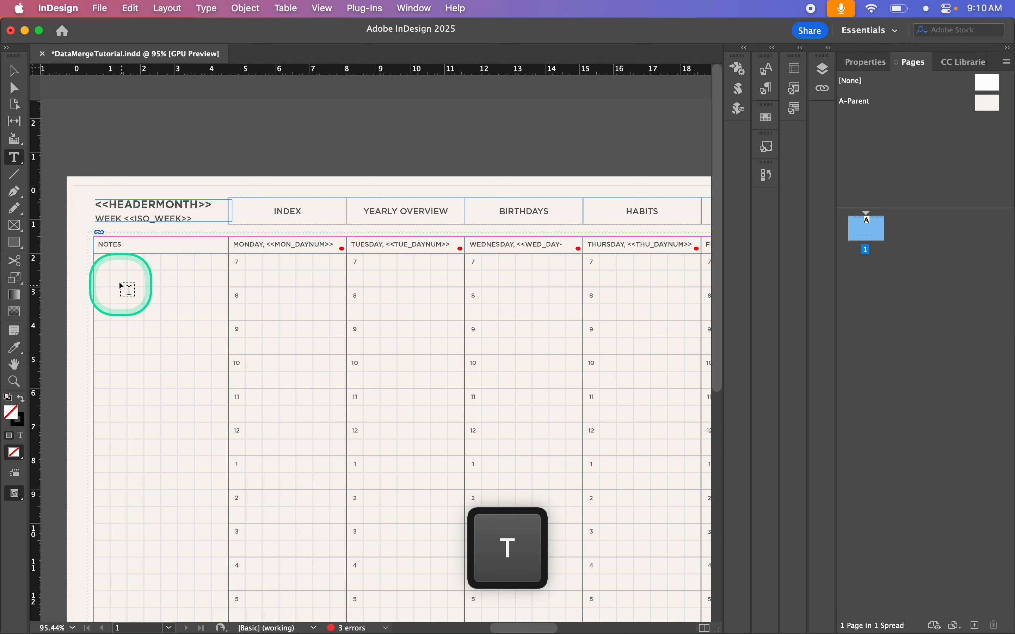
{"action": "left_click", "coordinate": [88, 246]}
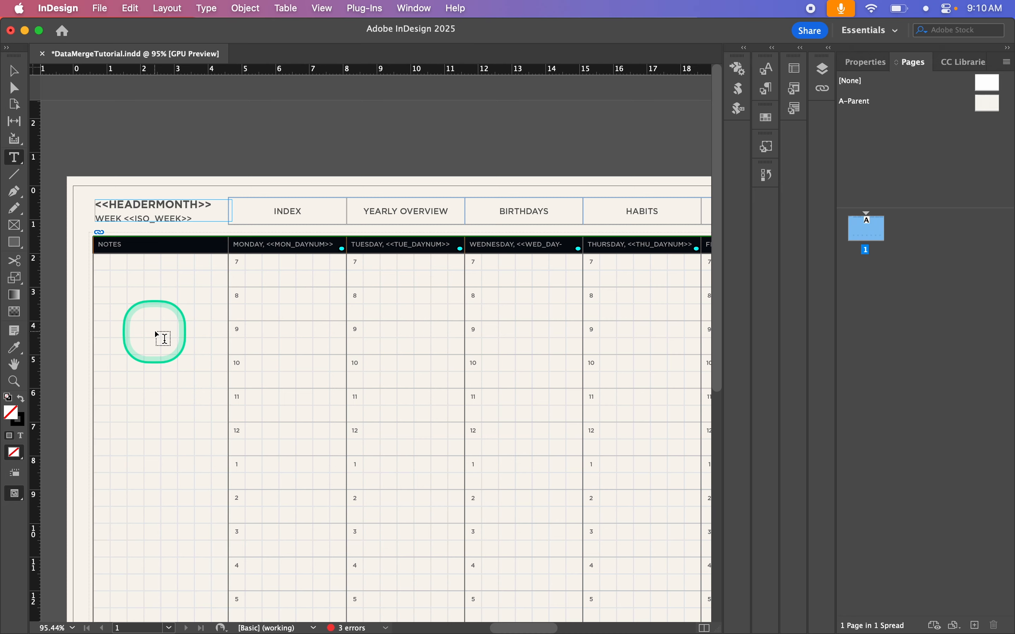
{"action": "key", "text": "alt+super+b"}
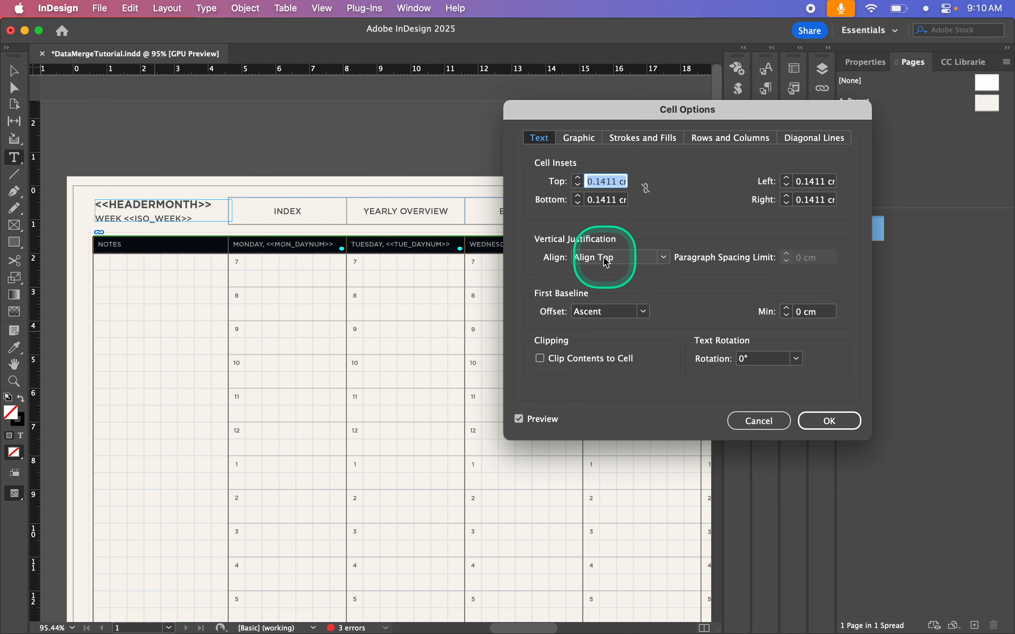
{"action": "left_click", "coordinate": [625, 257]}
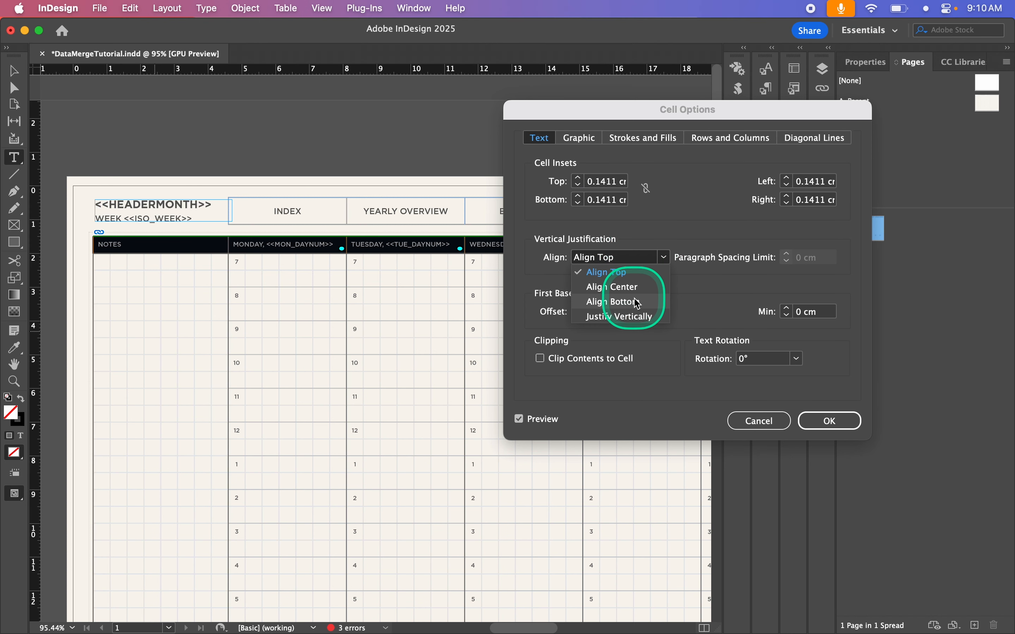
{"action": "left_click", "coordinate": [635, 287]}
{"action": "left_click", "coordinate": [596, 314]}
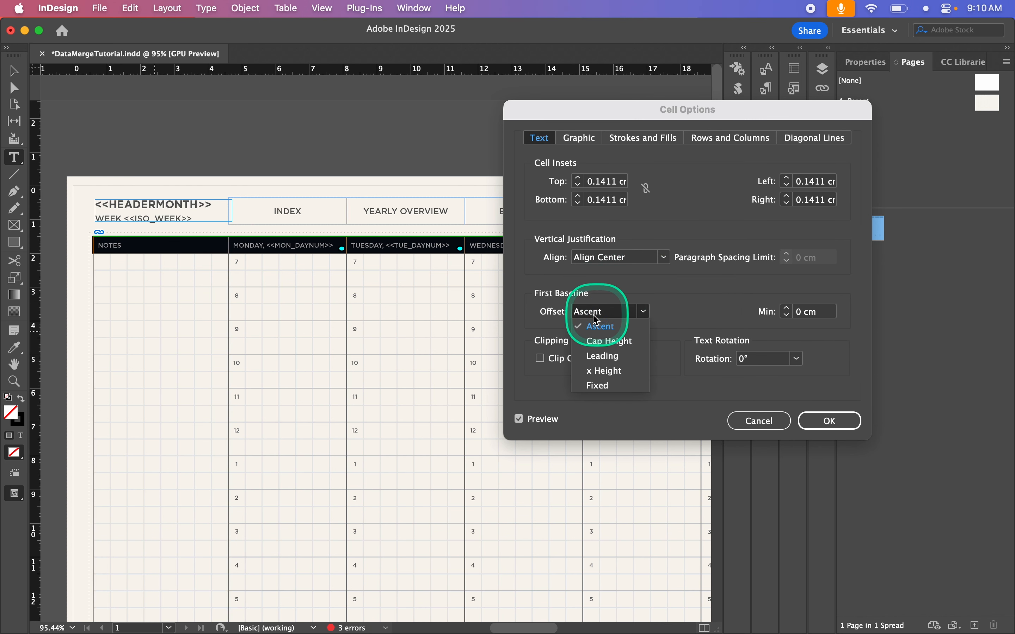
{"action": "left_click", "coordinate": [612, 346]}
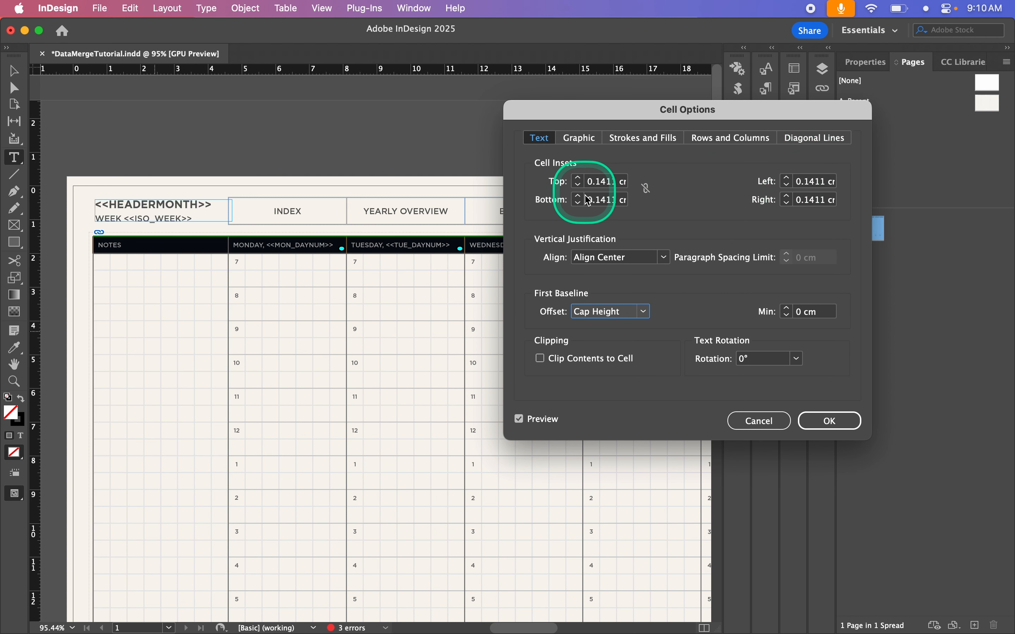
- Set the header row's right cell inset to 0 cm with the insets unlinked, and apply the cell options
{"action": "left_click", "coordinate": [647, 190]}
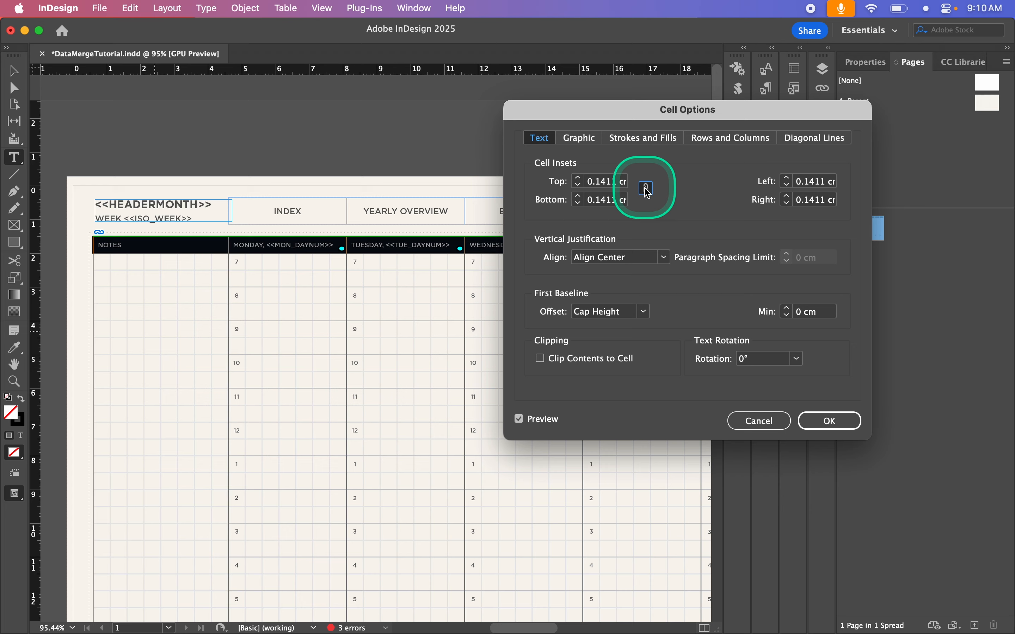
{"action": "left_click", "coordinate": [649, 193]}
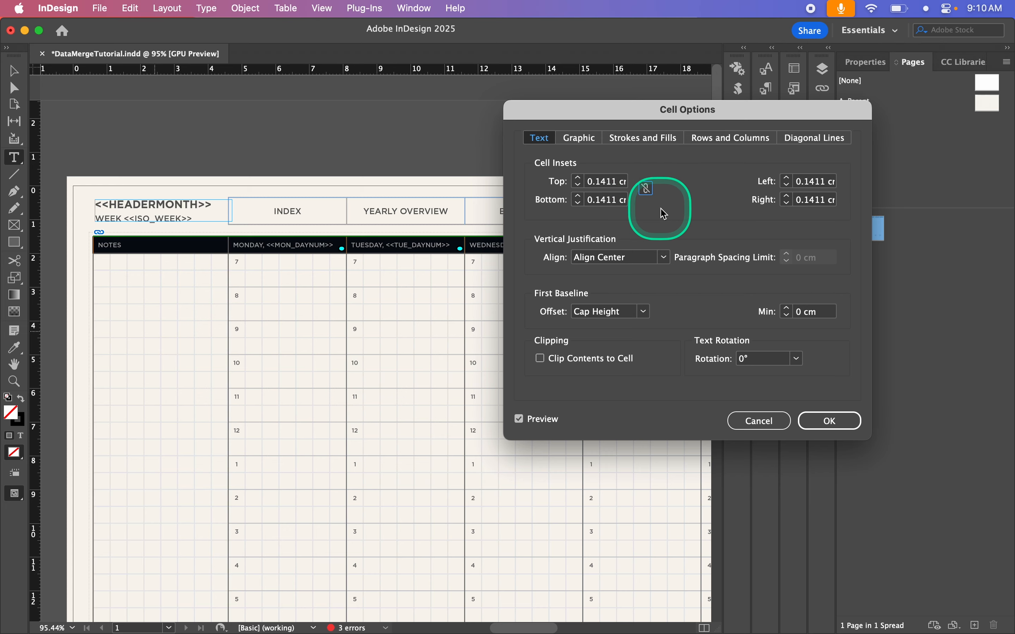
{"action": "left_click", "coordinate": [788, 204]}
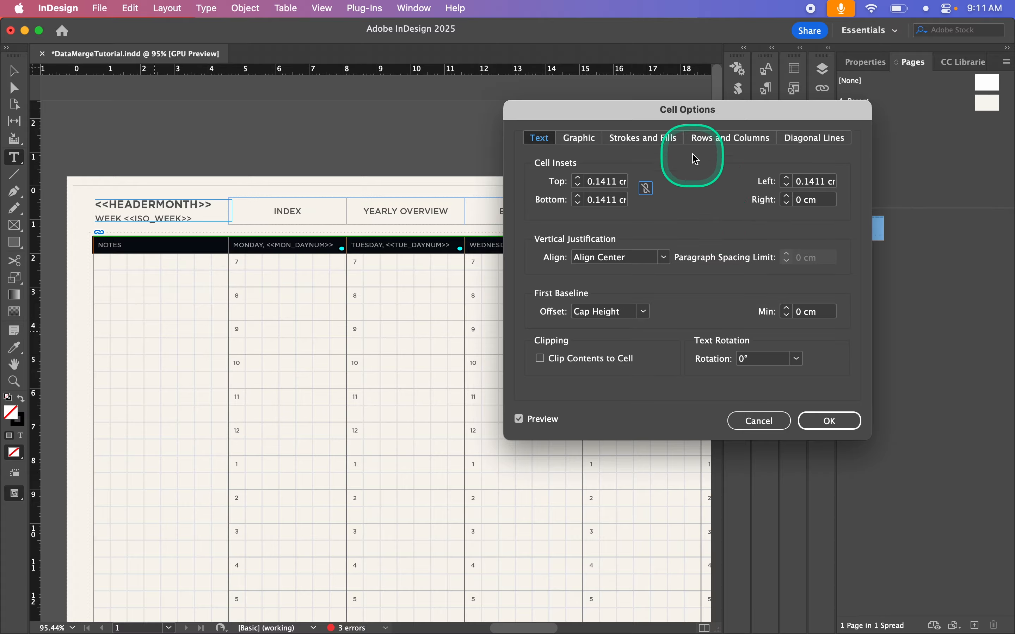
{"action": "left_click_drag", "start_coordinate": [697, 117], "coordinate": [769, 121]}
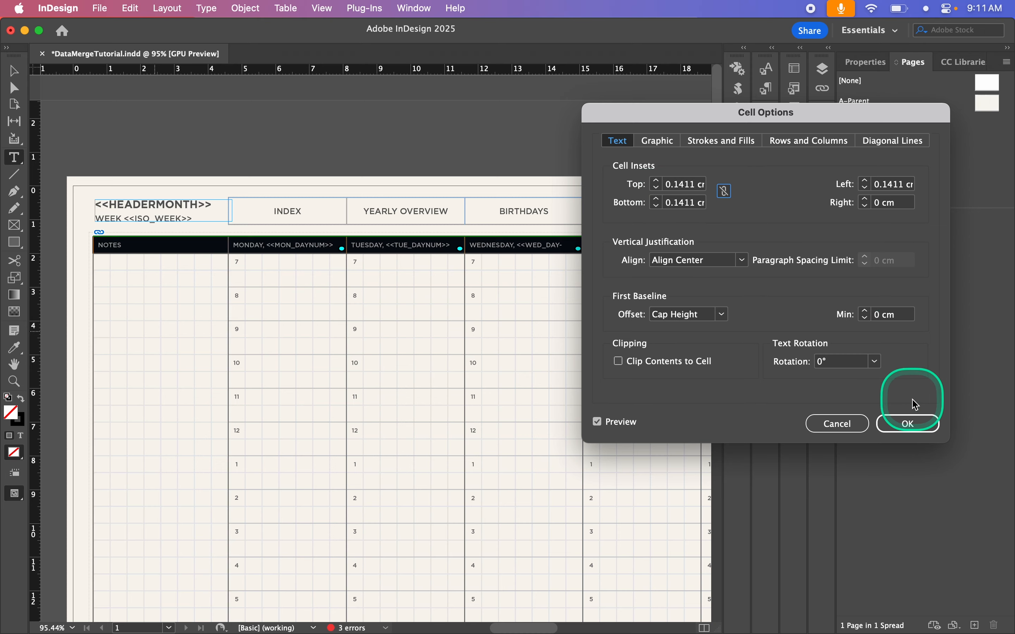
{"action": "left_click", "coordinate": [919, 426]}
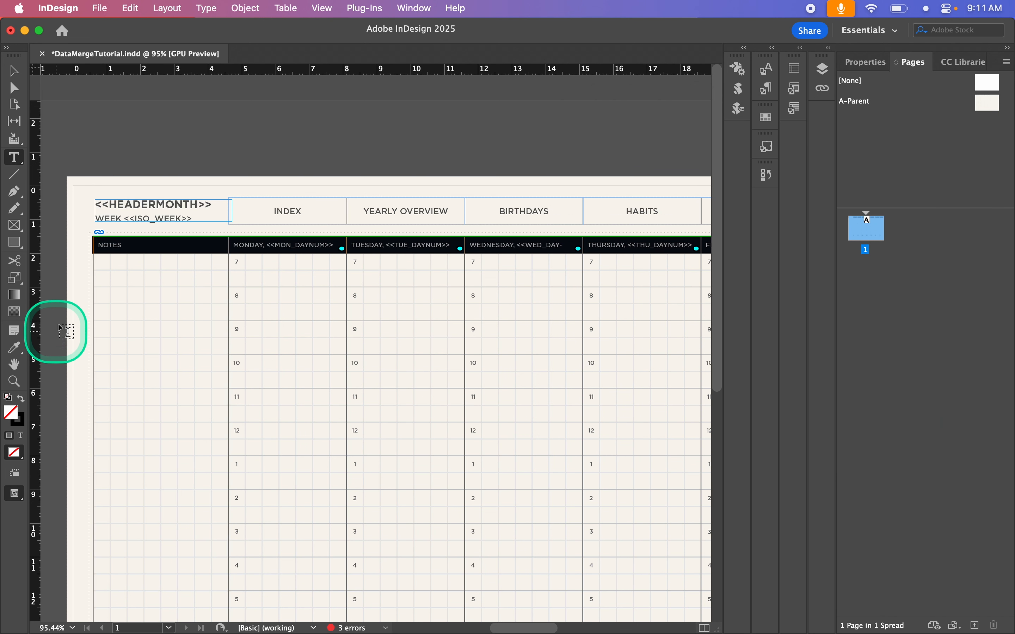
{"action": "left_click", "coordinate": [63, 312]}
{"action": "left_click", "coordinate": [14, 70]}
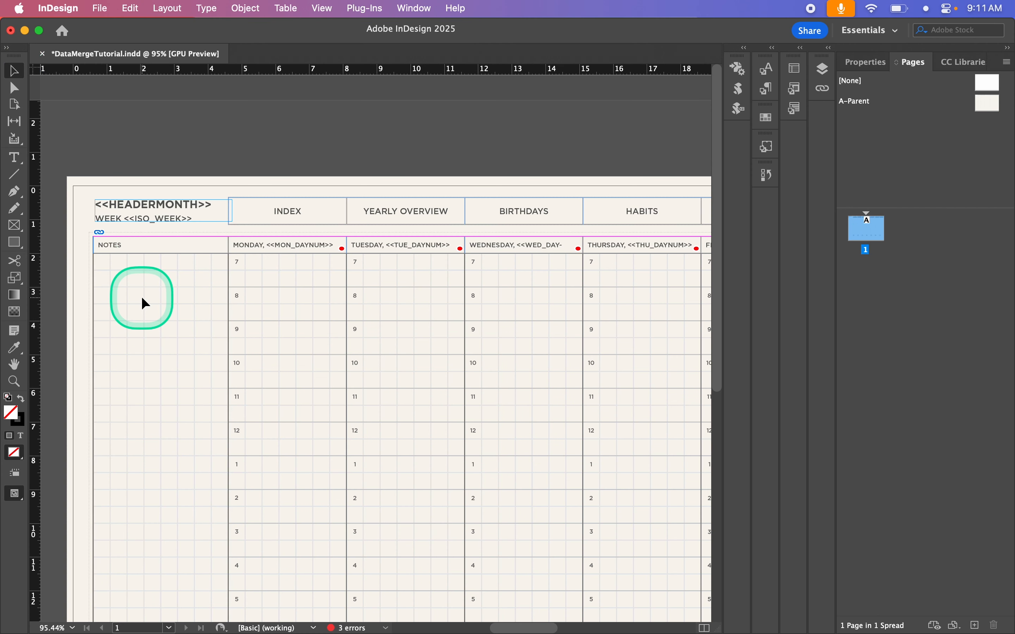
{"action": "key", "text": "super+0"}
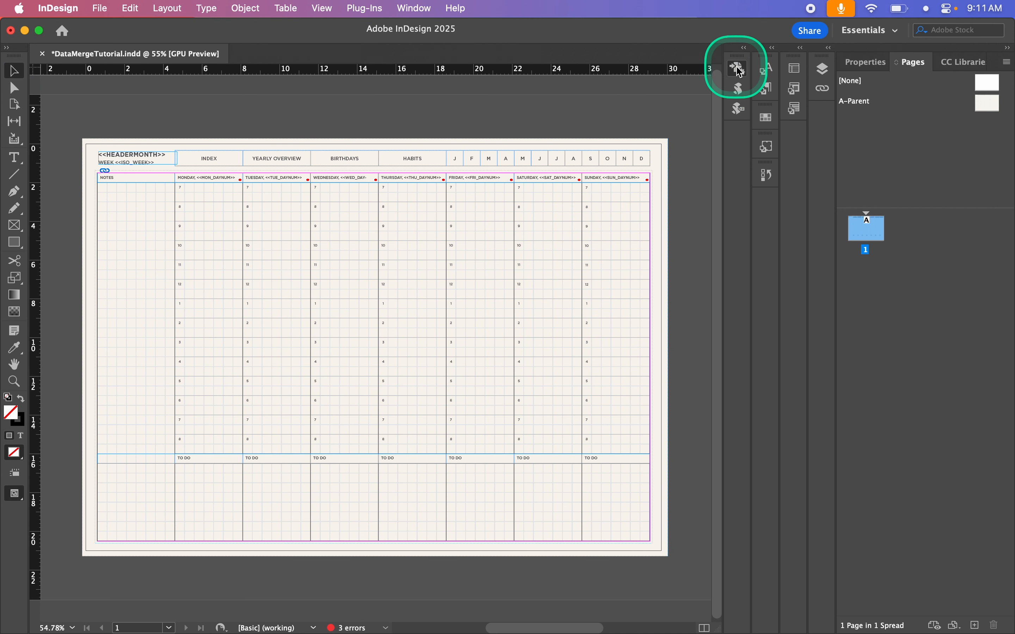
- Create a merged document from all records of Weekly_Planner_Data_Merge.csv, with a single record per document page and an overset text report
{"action": "left_click", "coordinate": [739, 69]}
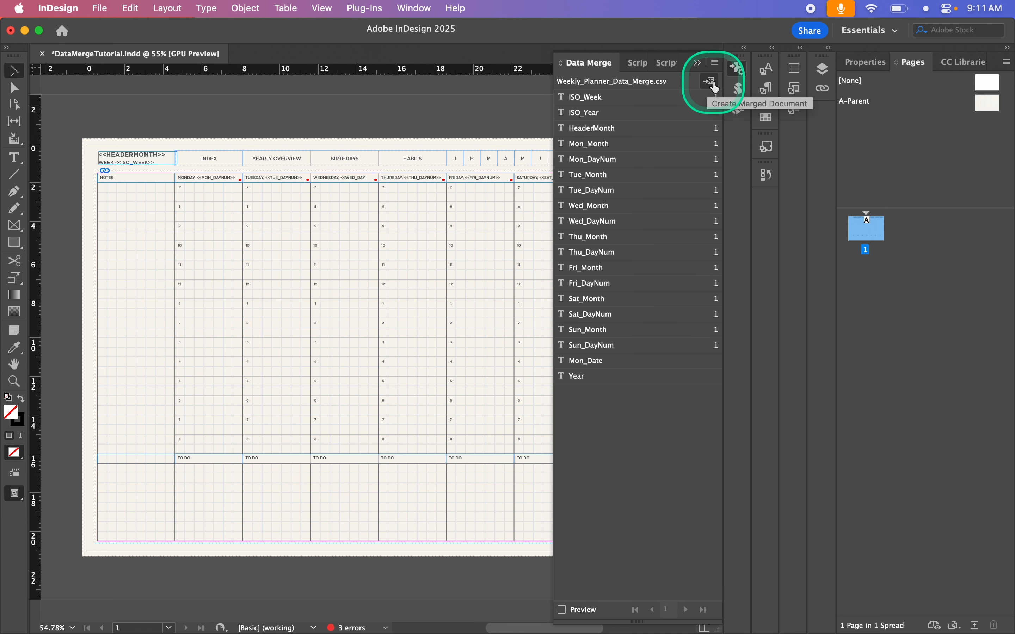
{"action": "left_click", "coordinate": [709, 82]}
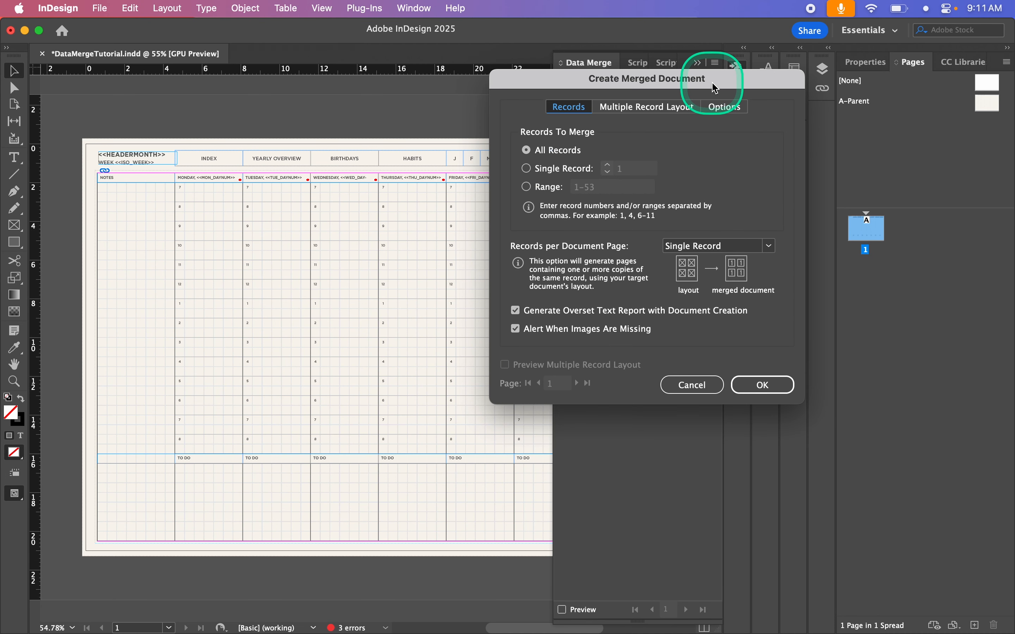
{"action": "mouse_move", "coordinate": [724, 81]}
{"action": "left_mouse_down"}
{"action": "mouse_move", "coordinate": [706, 138]}
{"action": "mouse_move", "coordinate": [715, 84]}
{"action": "left_mouse_up"}
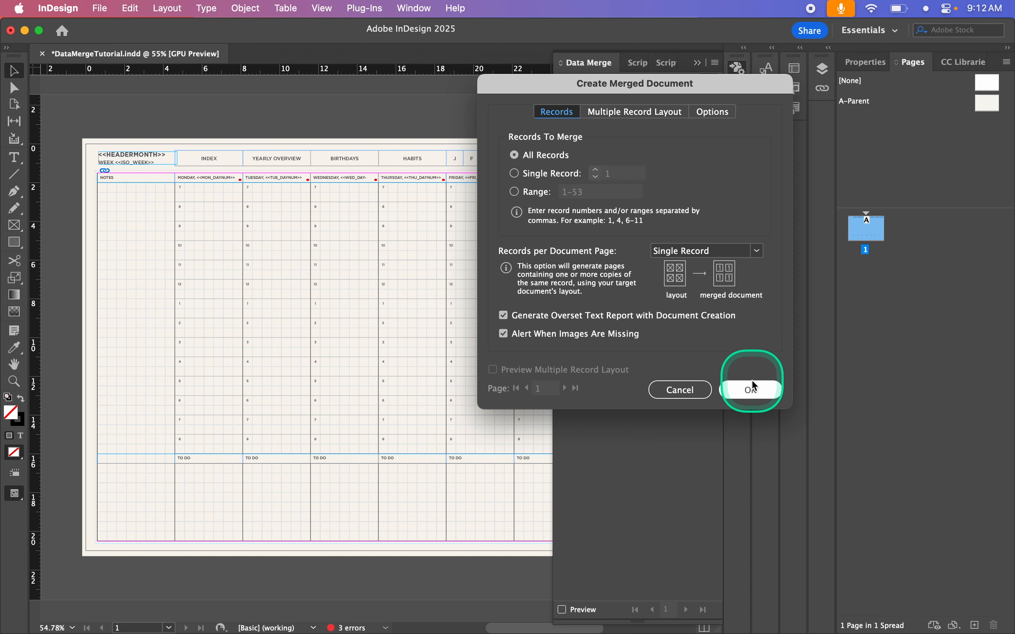
{"action": "left_click", "coordinate": [760, 393]}
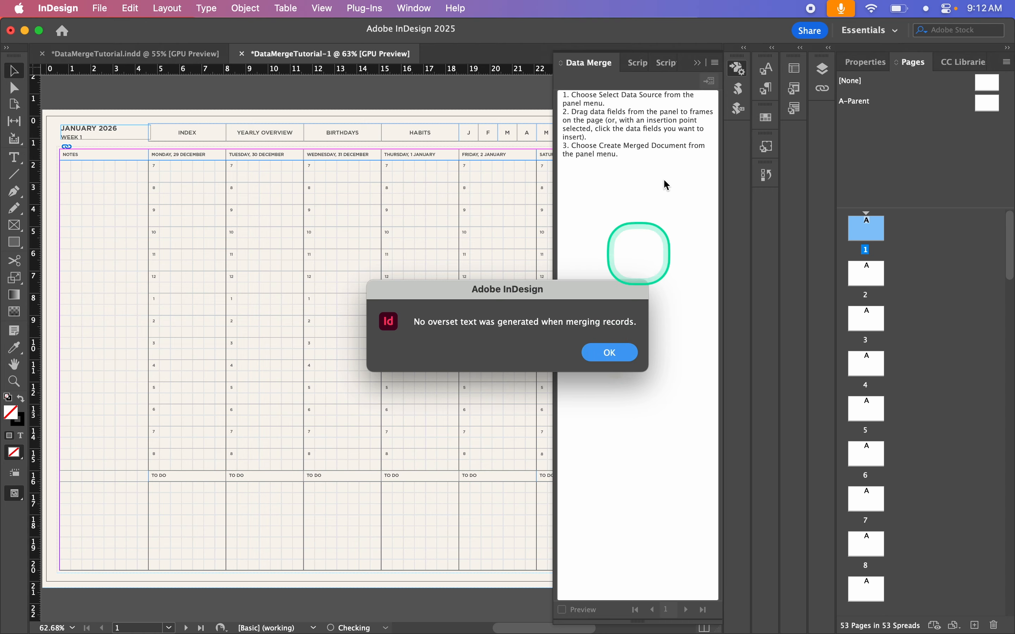
{"action": "left_click", "coordinate": [610, 353]}
- Switch the merged document to the preview screen mode and check the dates on the weekly pages
{"action": "left_click", "coordinate": [697, 63]}
{"action": "scroll", "coordinate": [511, 393], "scroll_direction": "up", "scroll_amount": 1}
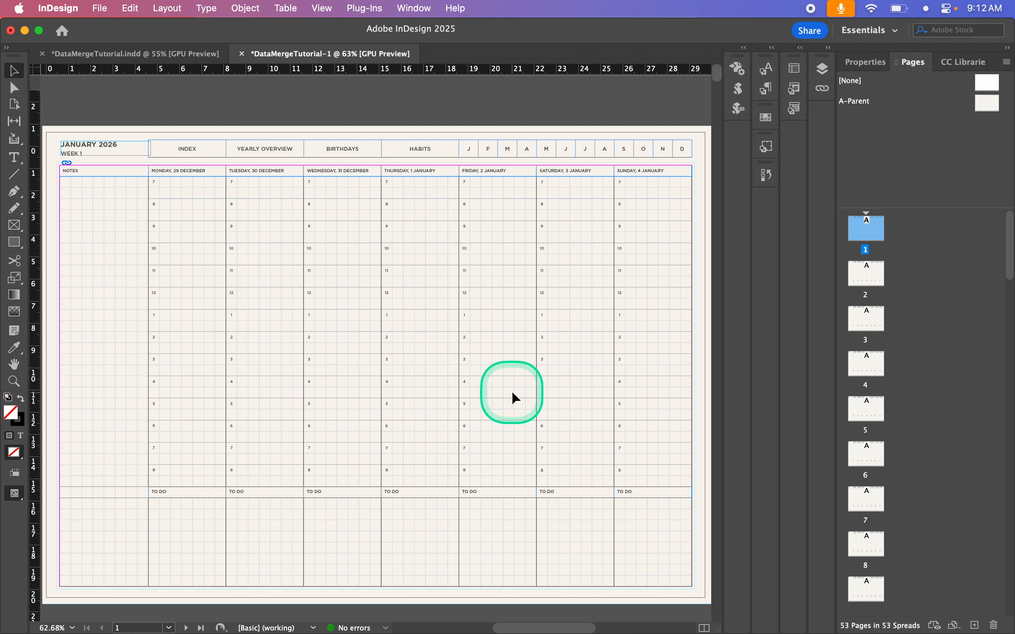
{"action": "scroll", "coordinate": [511, 391], "scroll_direction": "down", "scroll_amount": 1}
{"action": "key", "text": "w"}
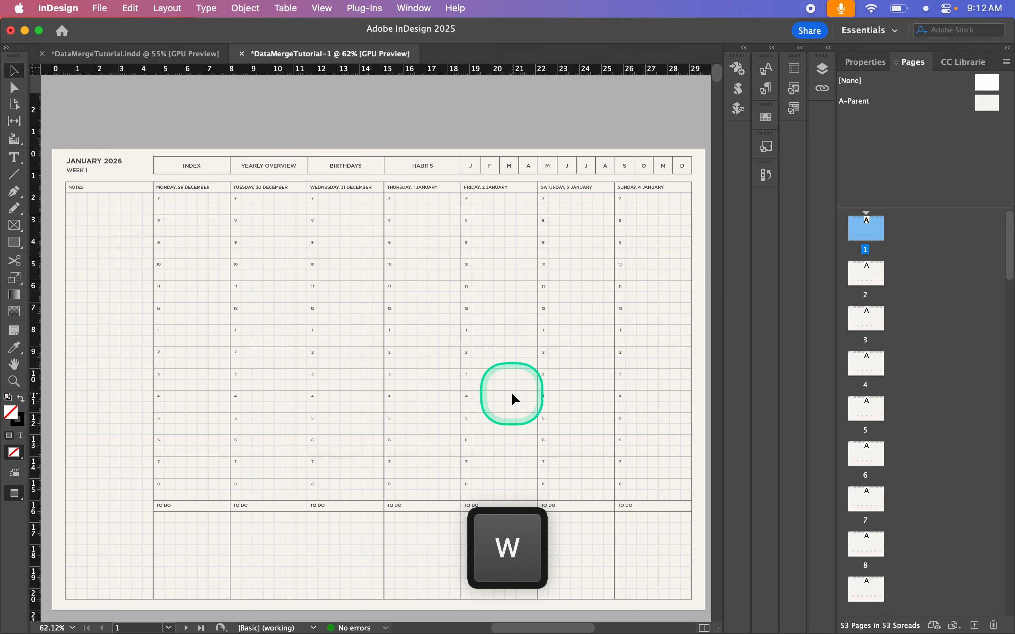
{"action": "scroll", "coordinate": [511, 392], "scroll_direction": "down", "scroll_amount": 2}
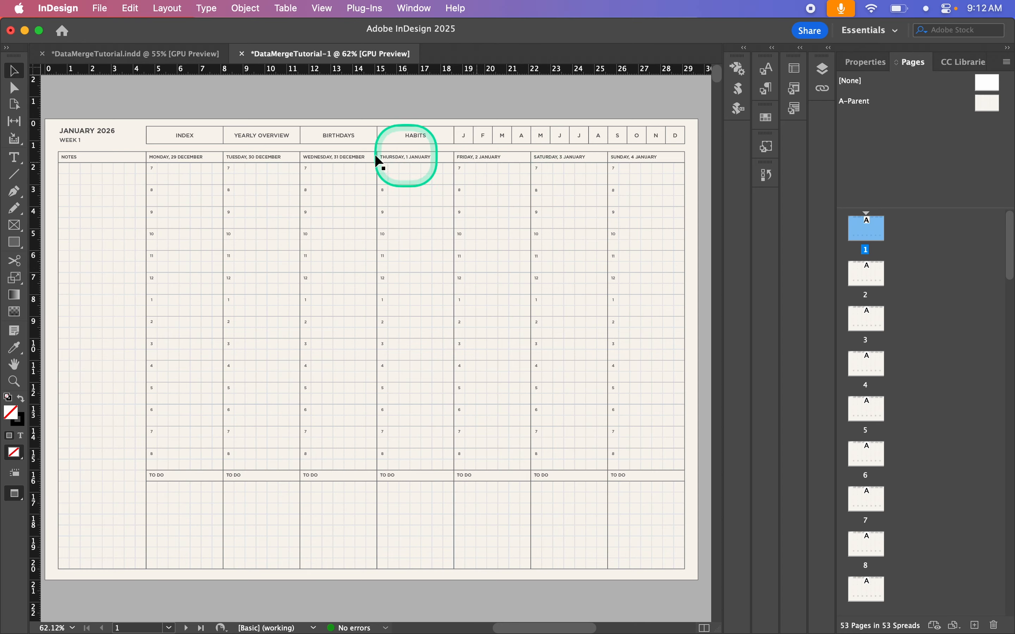
{"action": "scroll", "coordinate": [259, 294], "scroll_direction": "down", "scroll_amount": 15}
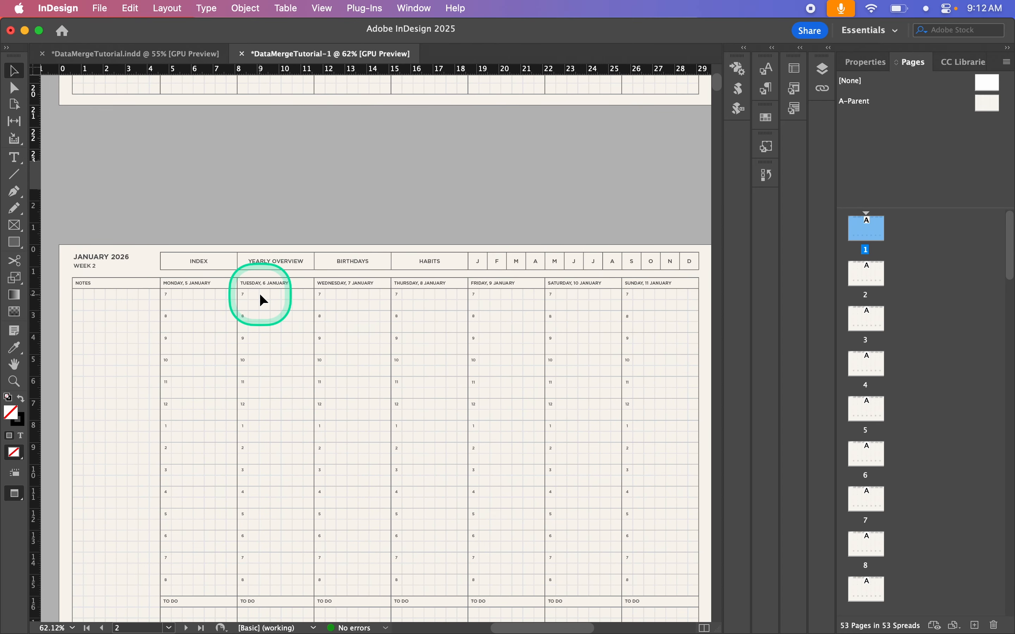
- Review the merged weekly pages from week 2 through week 5, checking the week headings and day dates, and return to the first page
{"action": "scroll", "coordinate": [259, 293], "scroll_direction": "down", "scroll_amount": 7}
{"action": "scroll", "coordinate": [338, 333], "scroll_direction": "down", "scroll_amount": 4}
{"action": "scroll", "coordinate": [337, 333], "scroll_direction": "up", "scroll_amount": 3}
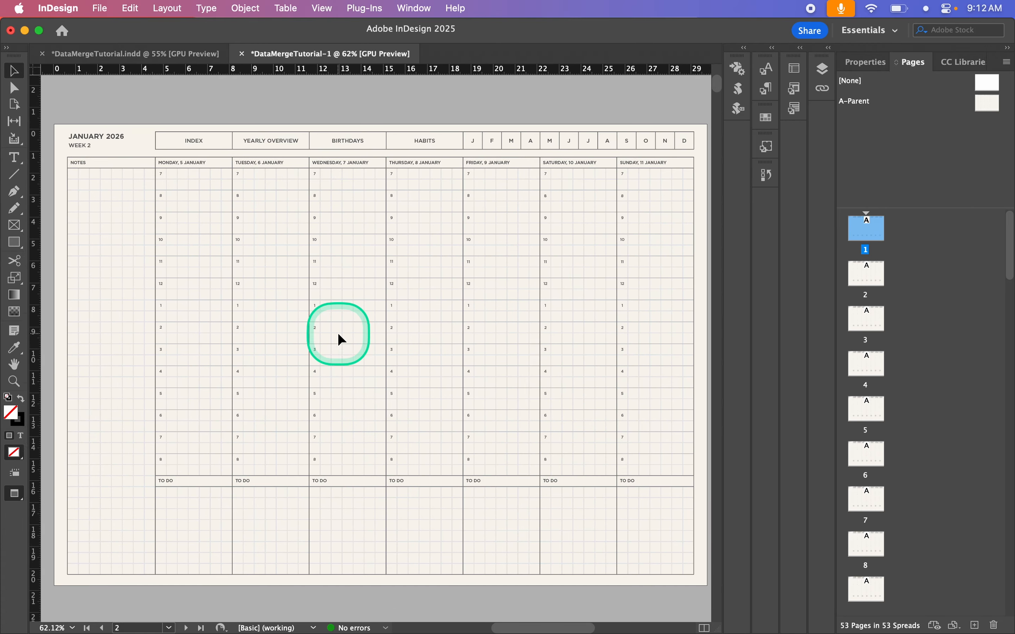
{"action": "scroll", "coordinate": [395, 317], "scroll_direction": "down", "scroll_amount": 15}
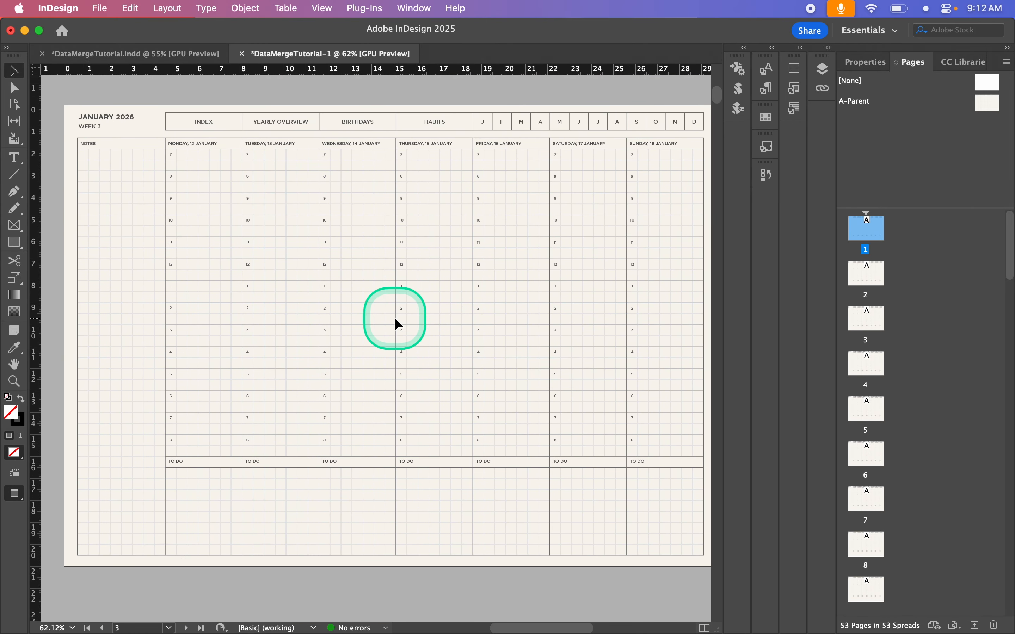
{"action": "scroll", "coordinate": [395, 319], "scroll_direction": "down", "scroll_amount": 15}
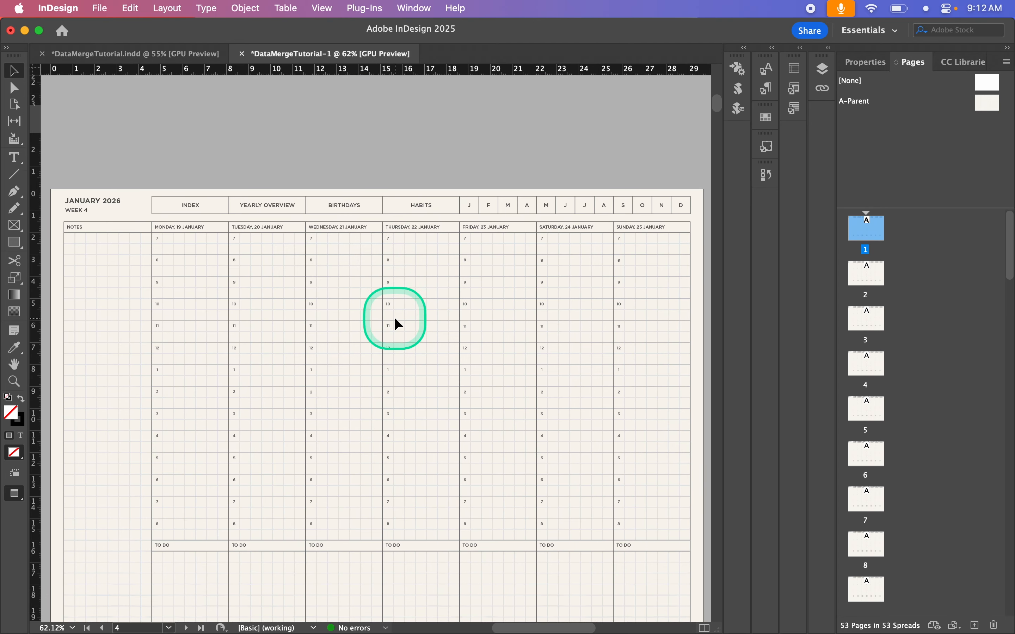
{"action": "scroll", "coordinate": [395, 318], "scroll_direction": "down", "scroll_amount": 2}
{"action": "scroll", "coordinate": [528, 189], "scroll_direction": "down", "scroll_amount": 11}
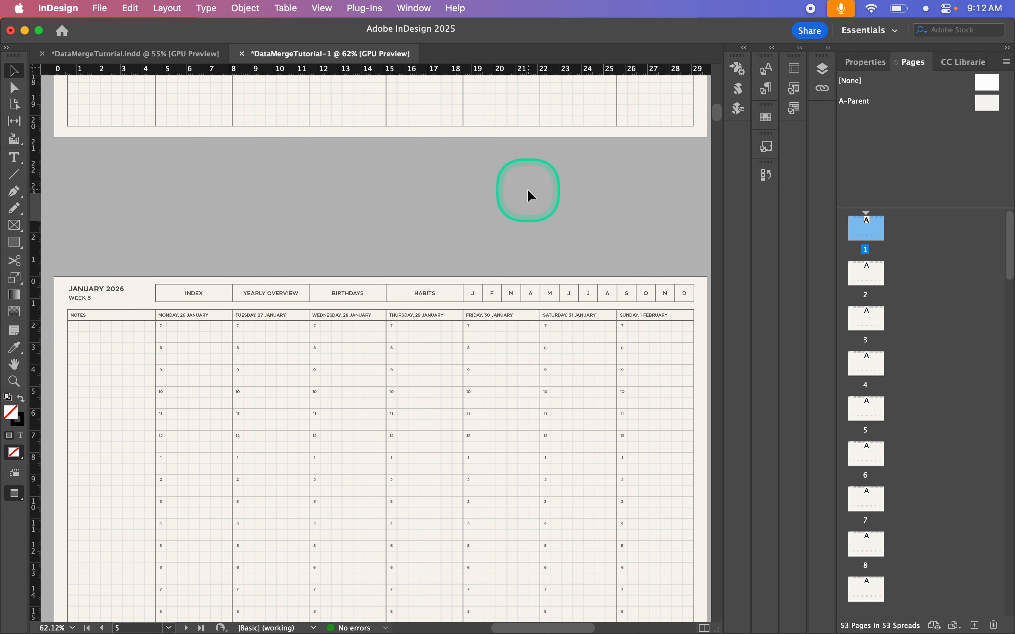
{"action": "scroll", "coordinate": [527, 189], "scroll_direction": "up", "scroll_amount": 20}
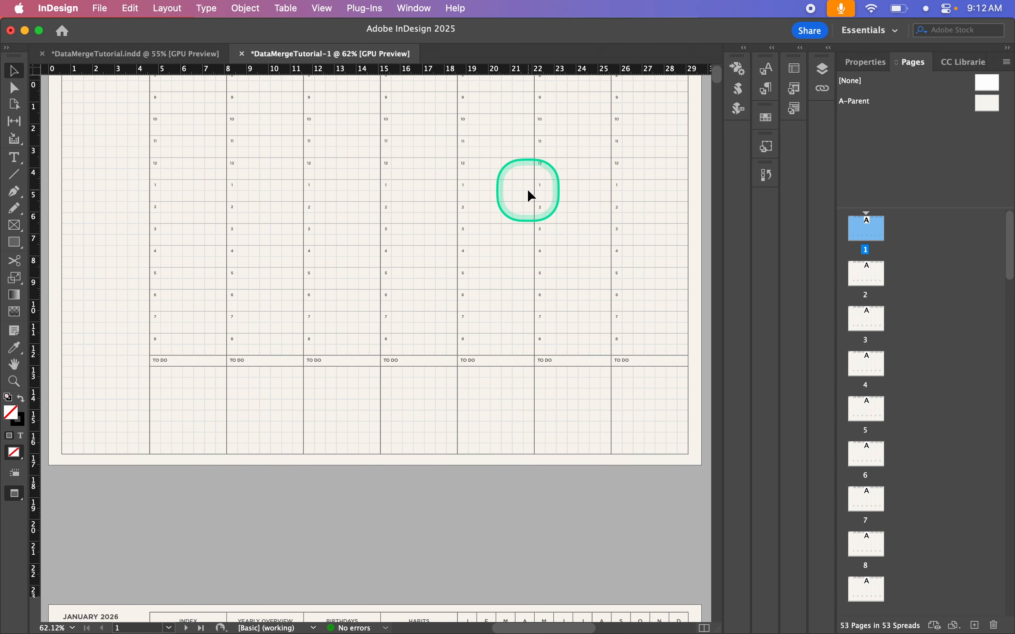
{"action": "scroll", "coordinate": [529, 194], "scroll_direction": "up", "scroll_amount": 4}
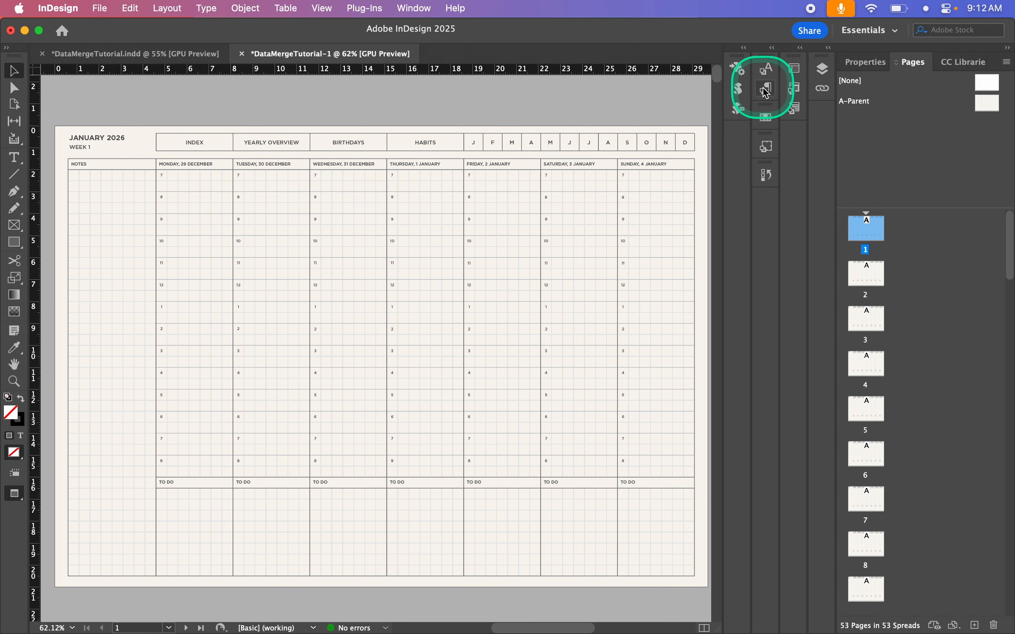
- Try to change the Base paragraph style's font family to Poppins across the merged document
{"action": "left_click", "coordinate": [767, 89]}
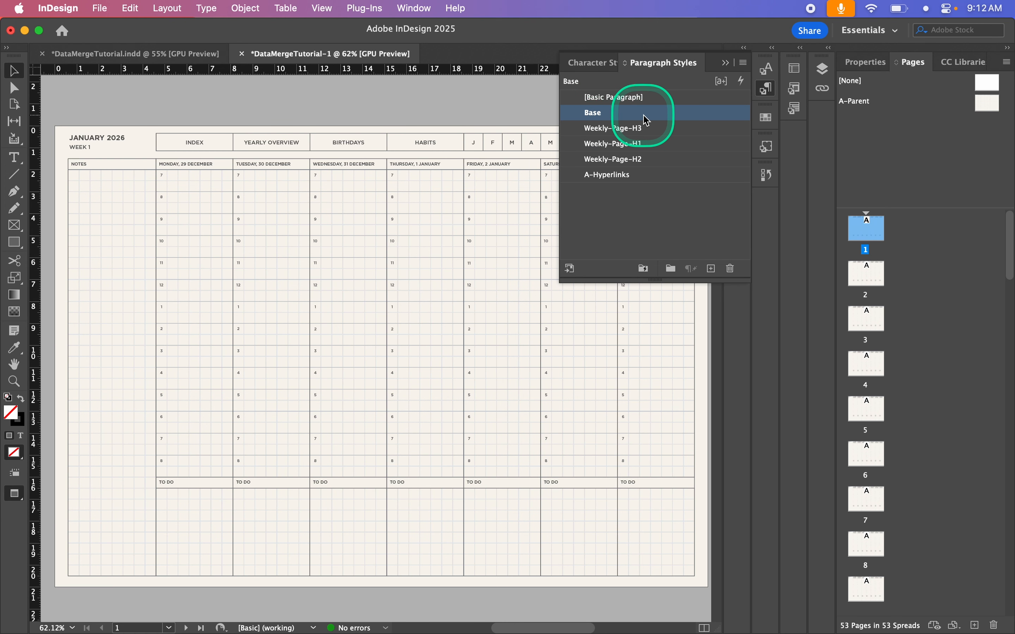
{"action": "double_click", "coordinate": [657, 113]}
{"action": "left_click_drag", "start_coordinate": [628, 75], "coordinate": [750, 62]}
{"action": "left_click", "coordinate": [591, 101]}
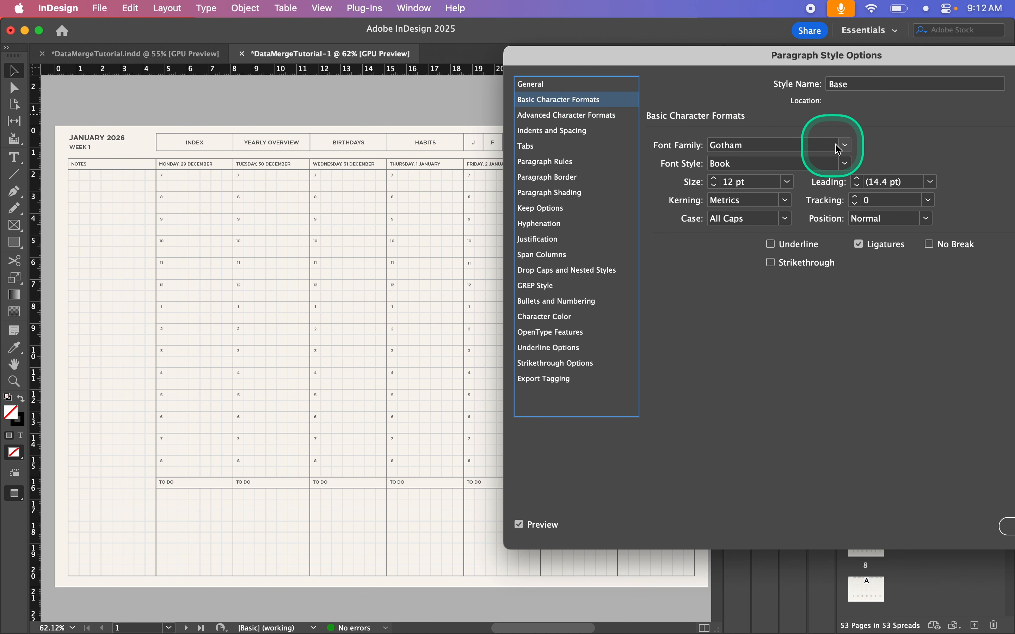
{"action": "left_click", "coordinate": [799, 150]}
{"action": "double_click", "coordinate": [799, 150]}
{"action": "key", "text": "BackSpace"}
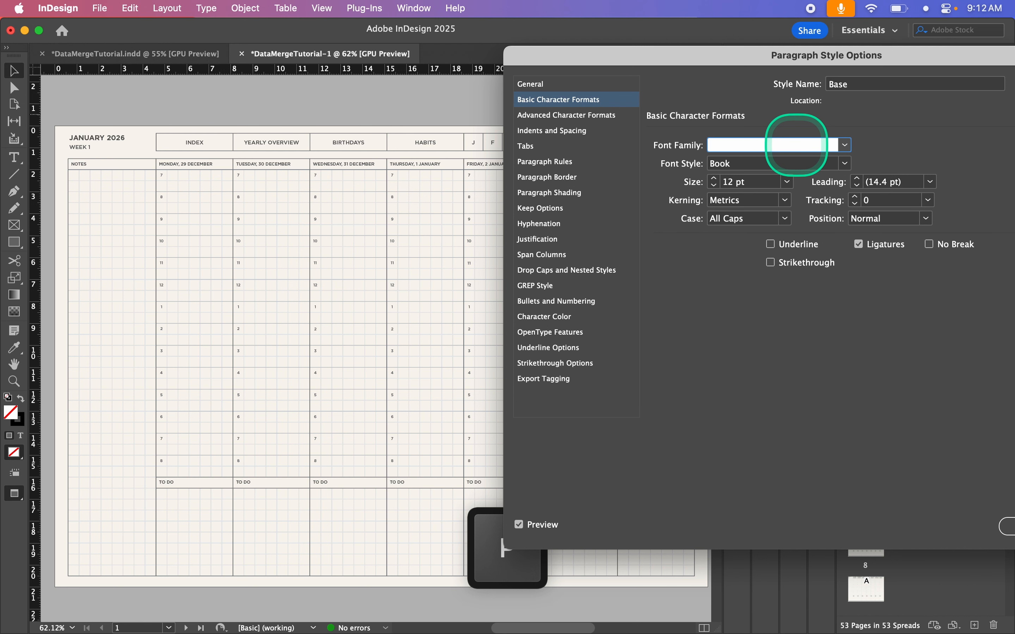
{"action": "type", "text": "Poppins"}
{"action": "key", "text": "Return"}
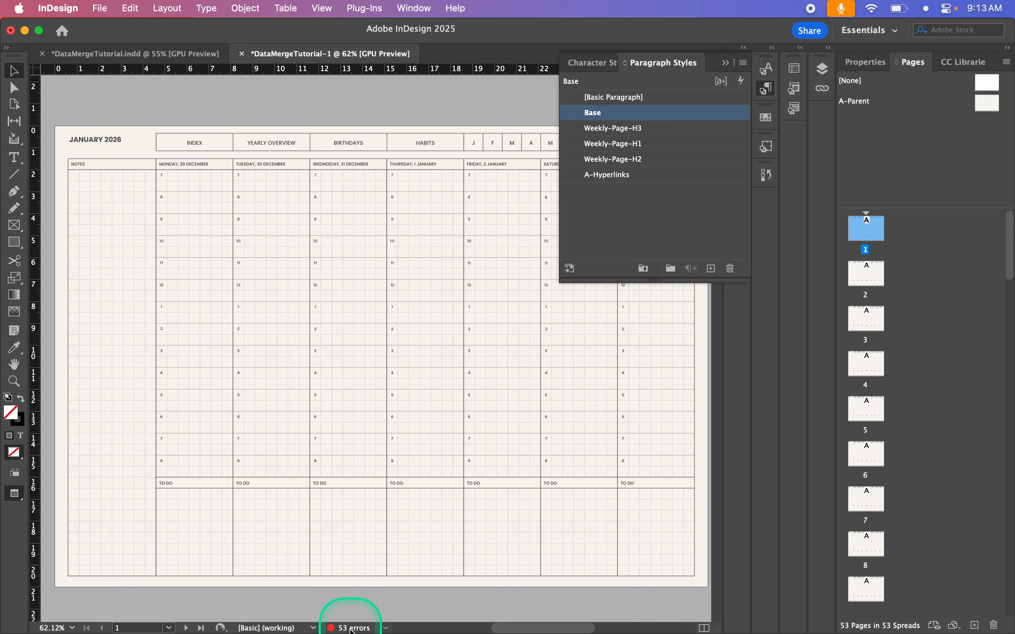
- Inspect the first page's month and week heading frame, undo the Base style's font change, and collapse the paragraph styles
{"action": "left_click", "coordinate": [90, 143]}
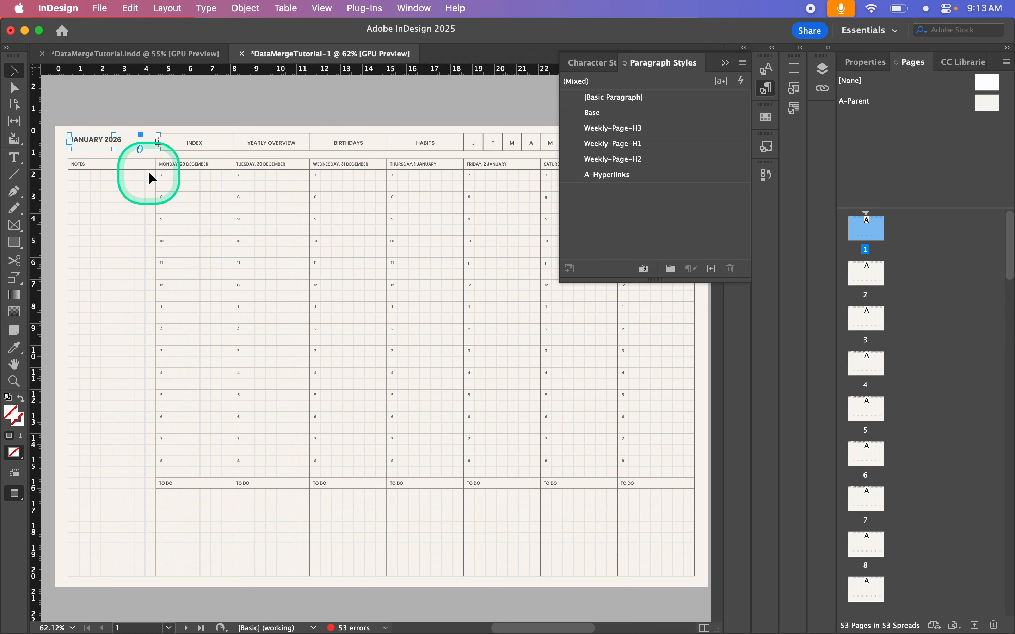
{"action": "key", "text": "super+z"}
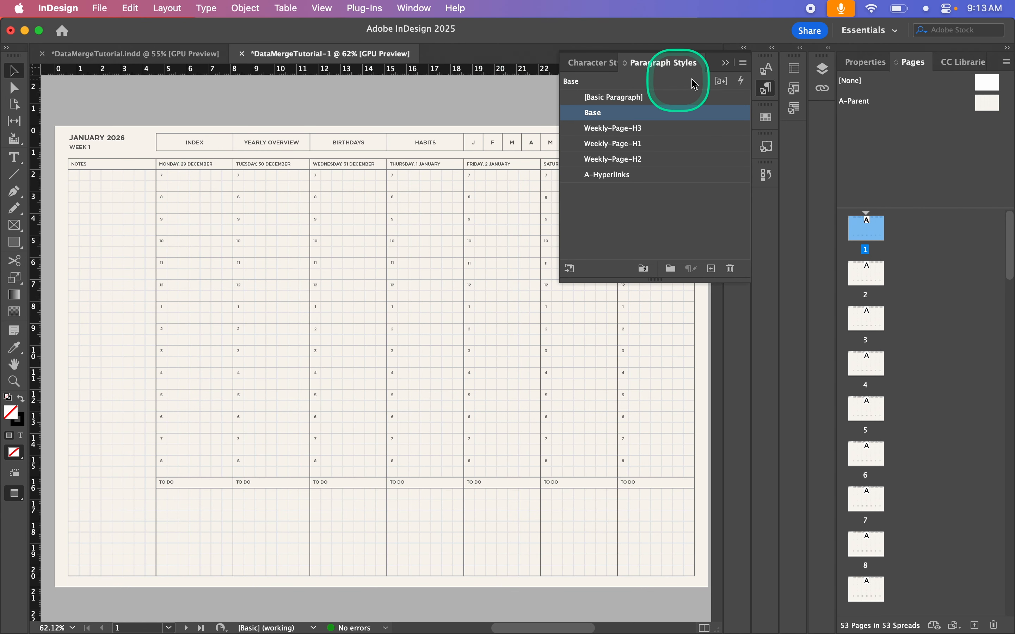
{"action": "left_click", "coordinate": [725, 63]}
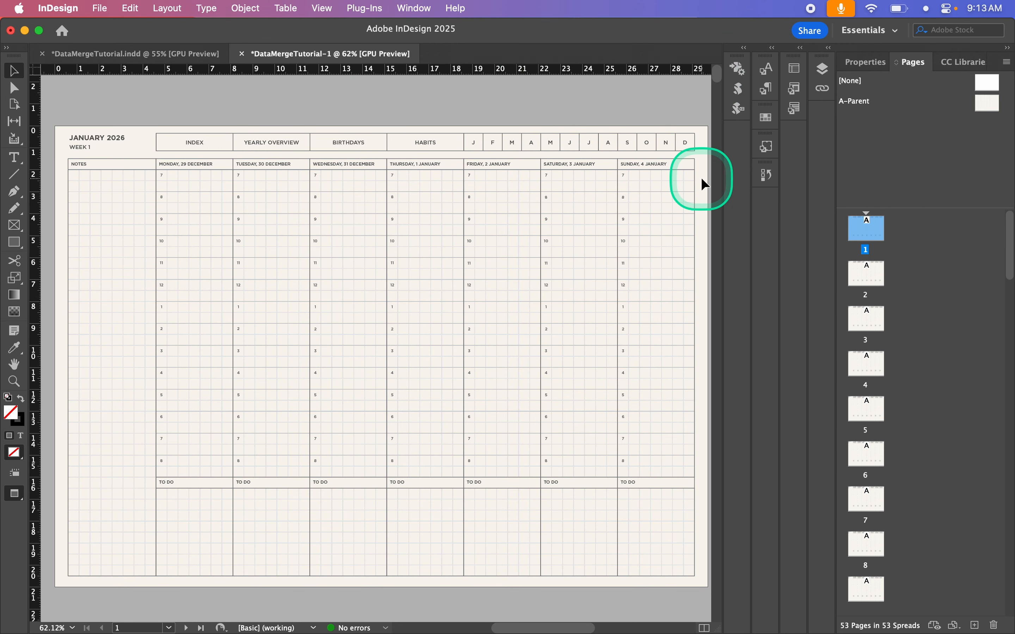
- Examine the layout and dates of the merged pages for weeks 2 to 4 in the original font
{"action": "scroll", "coordinate": [701, 178], "scroll_direction": "down", "scroll_amount": 3}
{"action": "scroll", "coordinate": [702, 179], "scroll_direction": "down", "scroll_amount": 20}
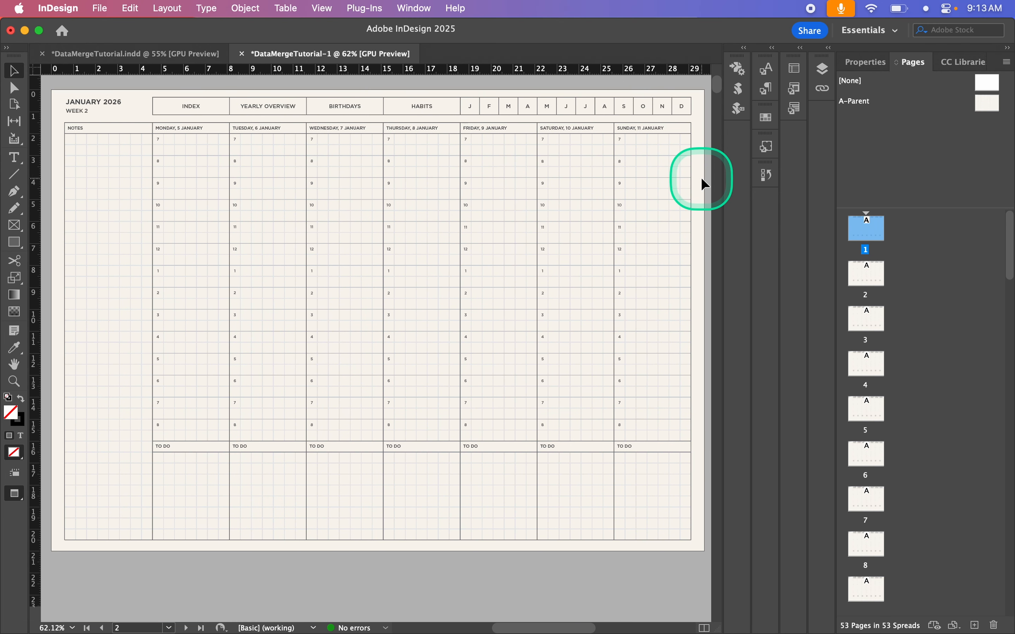
{"action": "scroll", "coordinate": [658, 242], "scroll_direction": "down", "scroll_amount": 15}
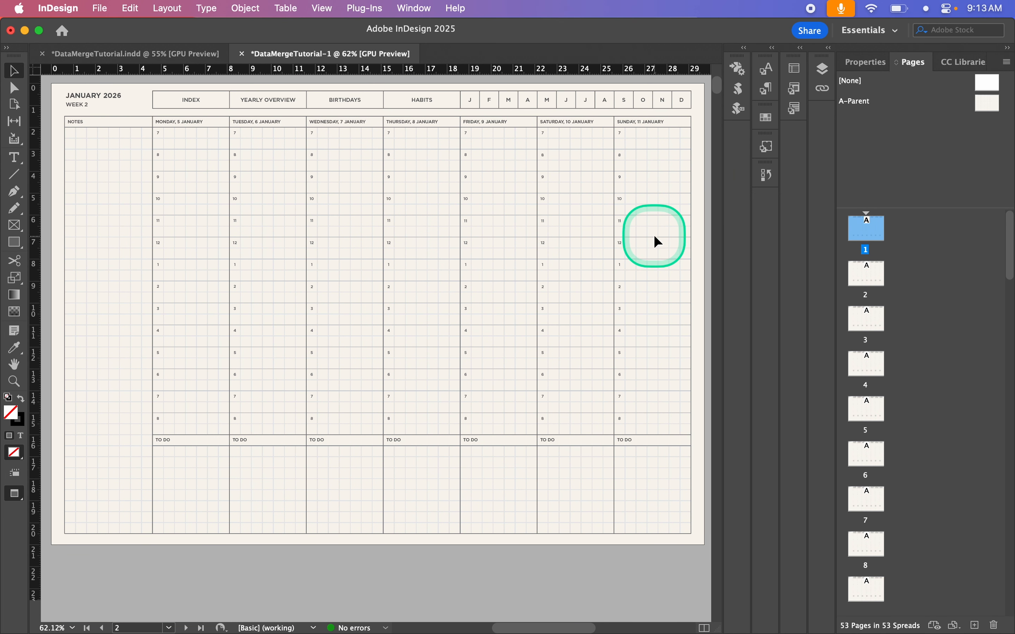
{"action": "scroll", "coordinate": [656, 243], "scroll_direction": "down", "scroll_amount": 6}
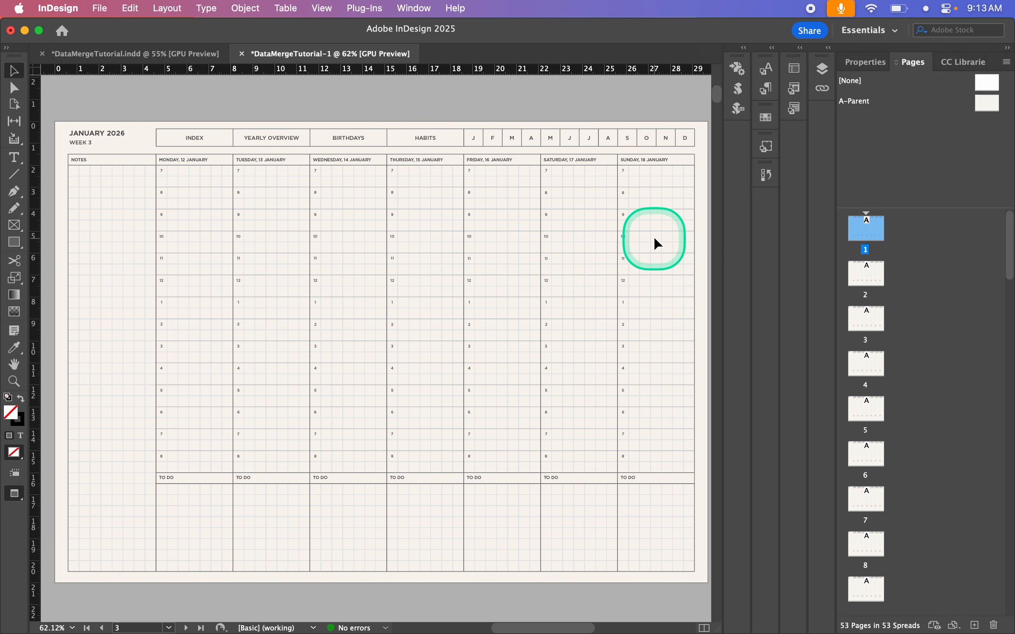
{"action": "scroll", "coordinate": [656, 243], "scroll_direction": "up", "scroll_amount": 2}
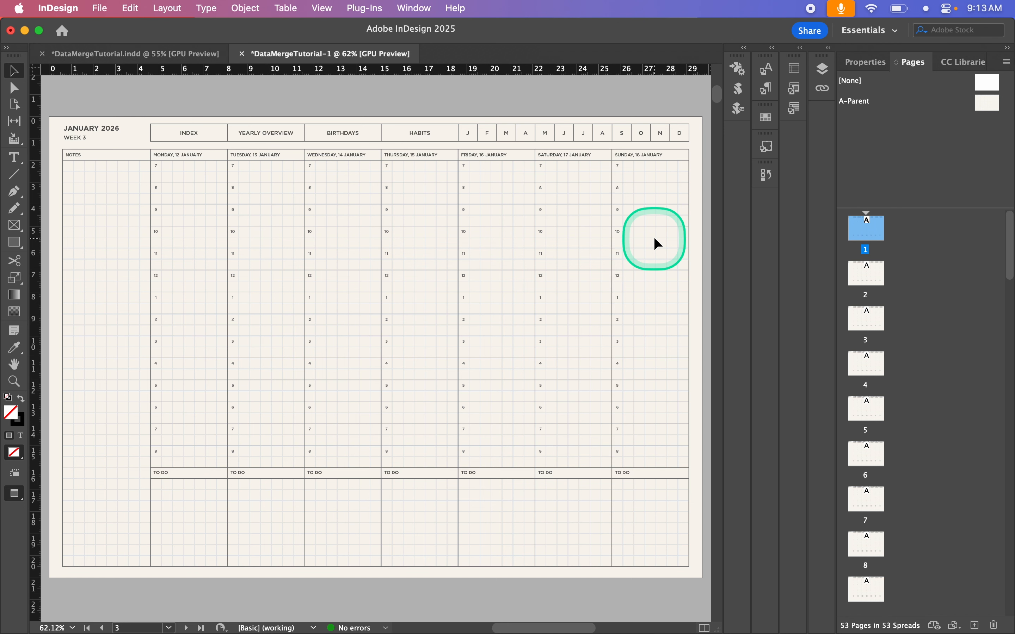
{"action": "scroll", "coordinate": [468, 321], "scroll_direction": "down", "scroll_amount": 15}
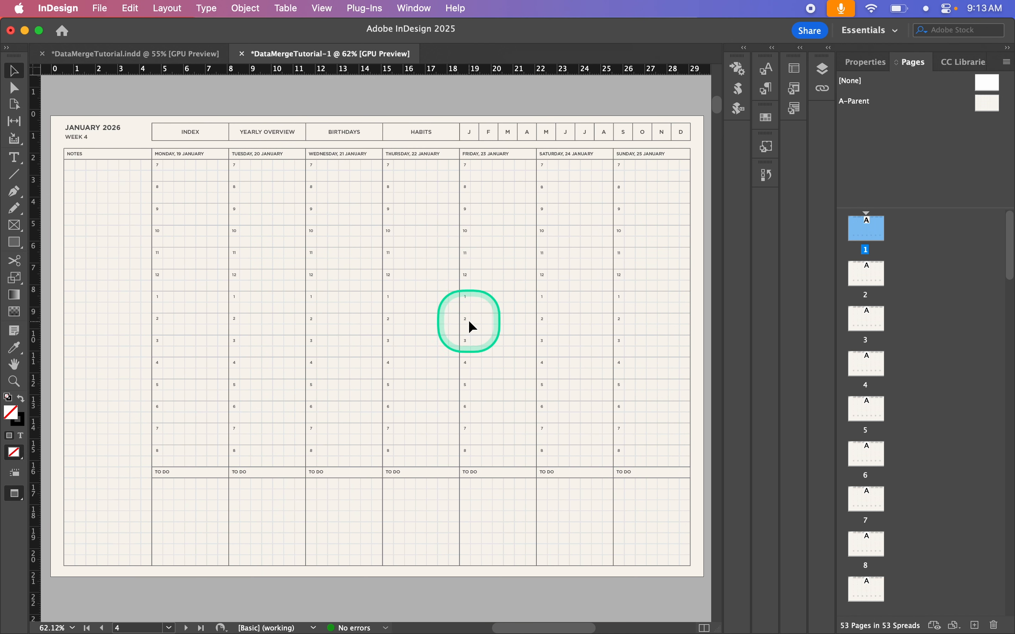